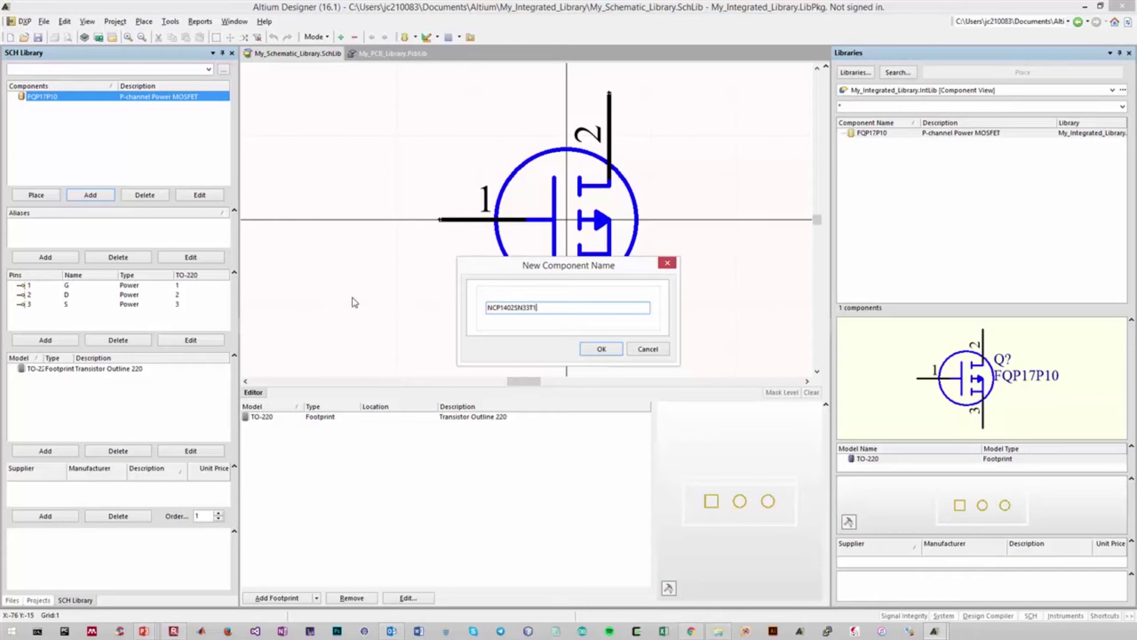
- Create component NCP1402SN33T1G with designator U?, comment NCP1402SN33T1G and description "Boost/buck regulator 3V3 200mA"
left_click(603, 350)
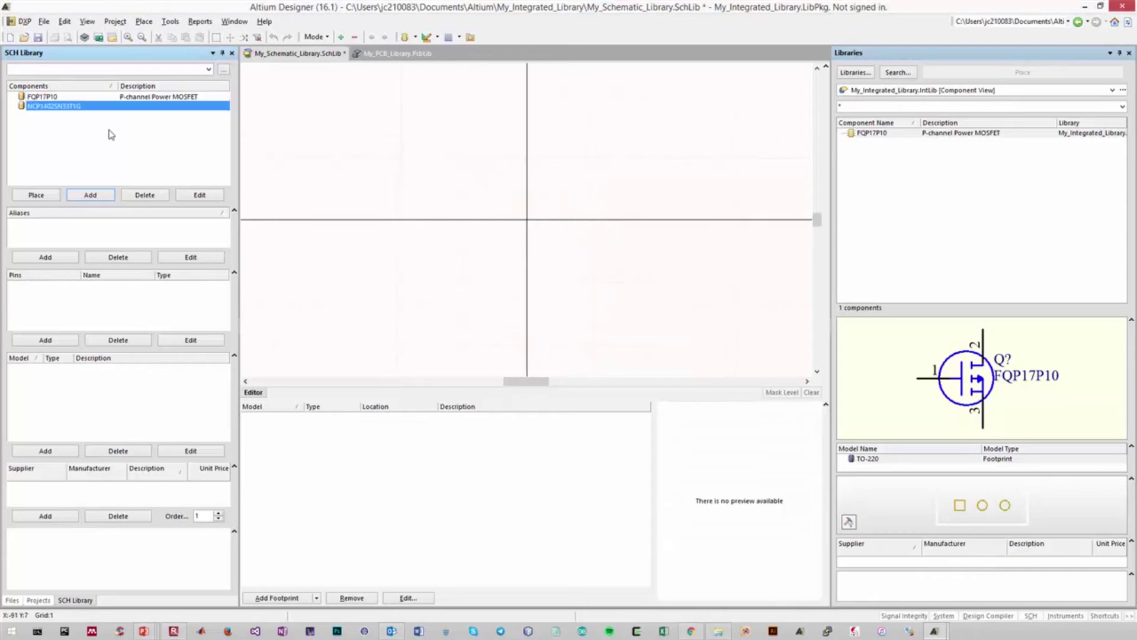
left_click(200, 196)
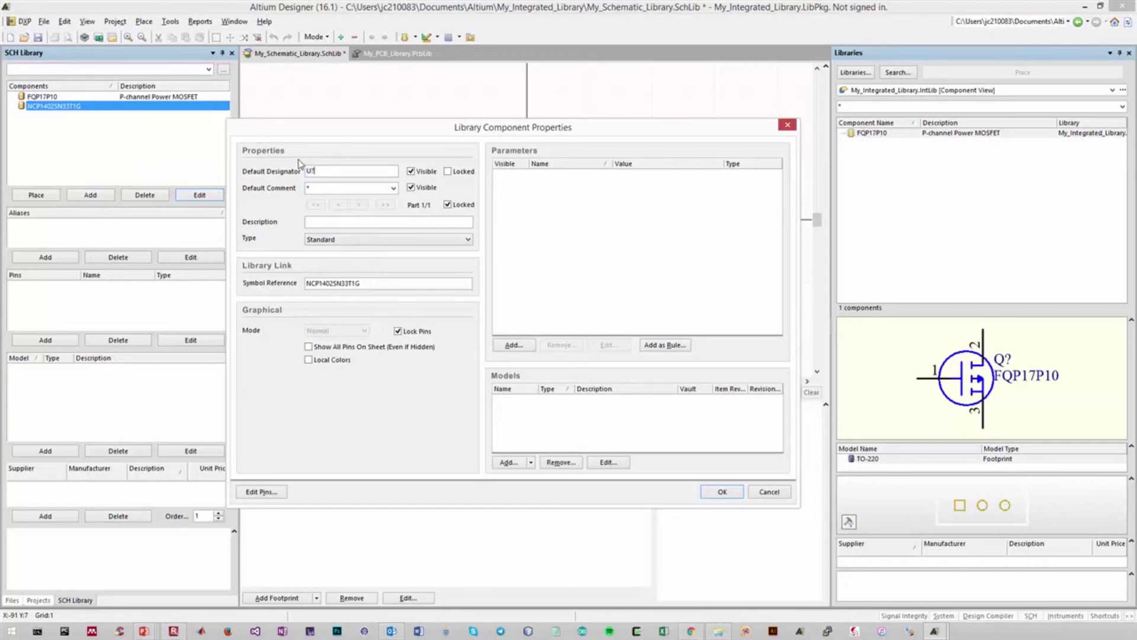
left_click(341, 187)
left_click_drag(341, 187, 249, 192)
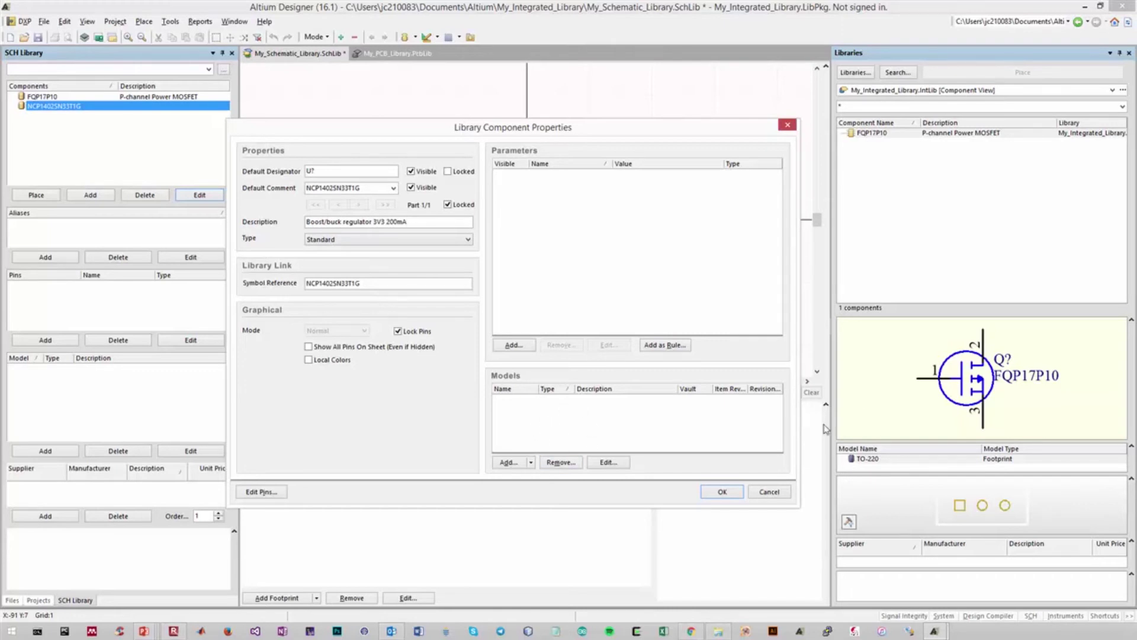
left_click(724, 493)
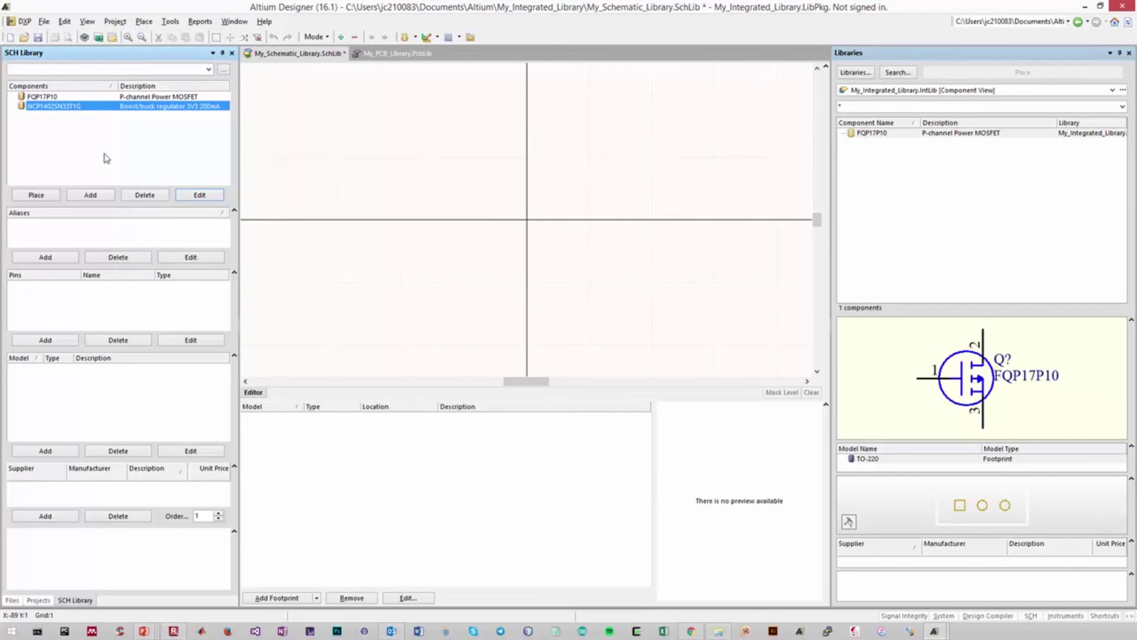
left_click(90, 107)
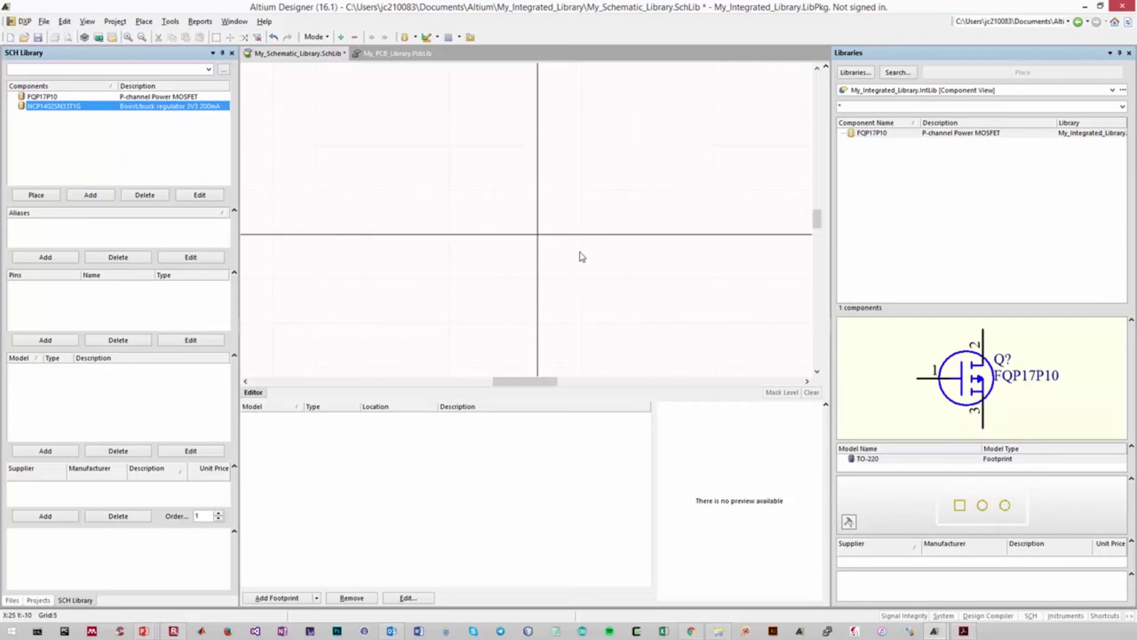
- Draw a rectangle about 60 by 80 units as the symbol body, from X -30, Y -50 to X 30, Y 30
left_click(144, 22)
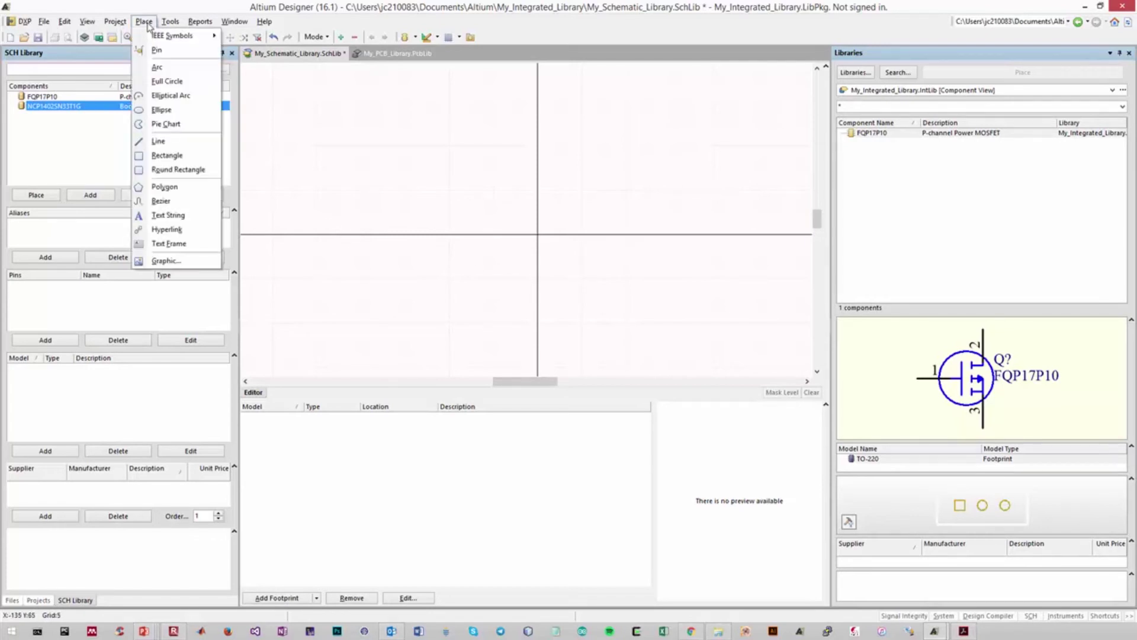
left_click(161, 156)
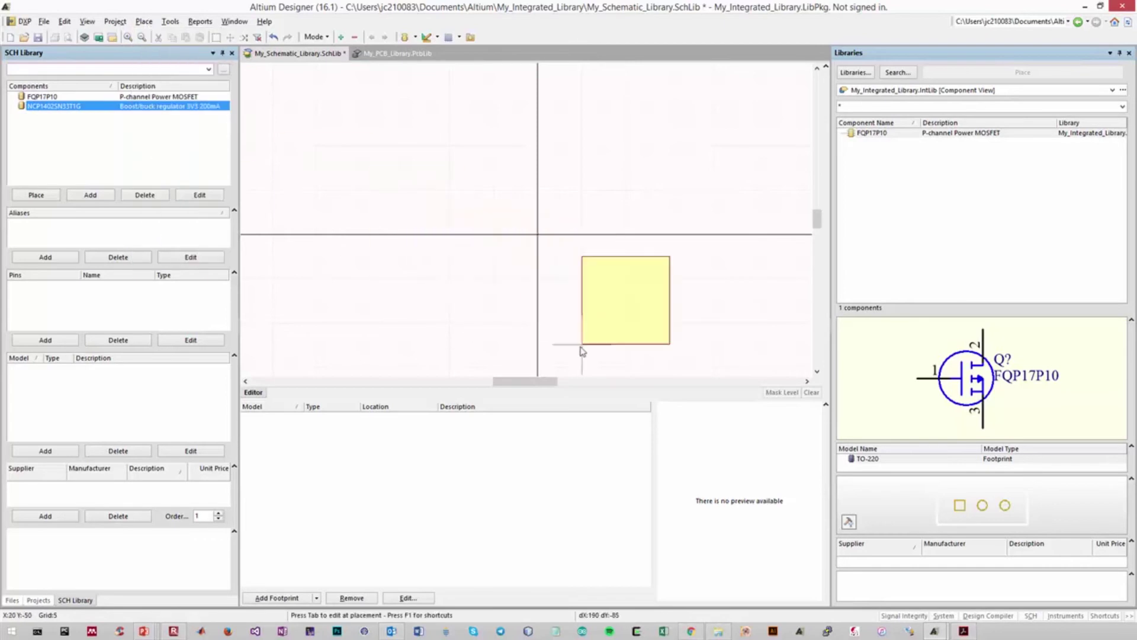
key("End")
key("Home")
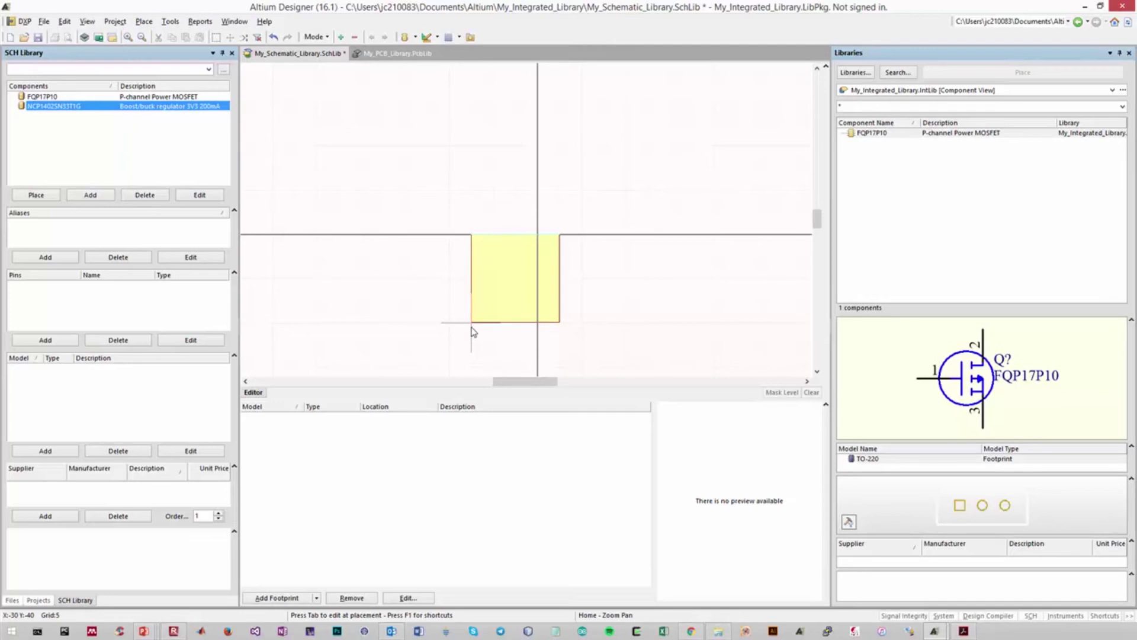
key("Up")
left_click(469, 343)
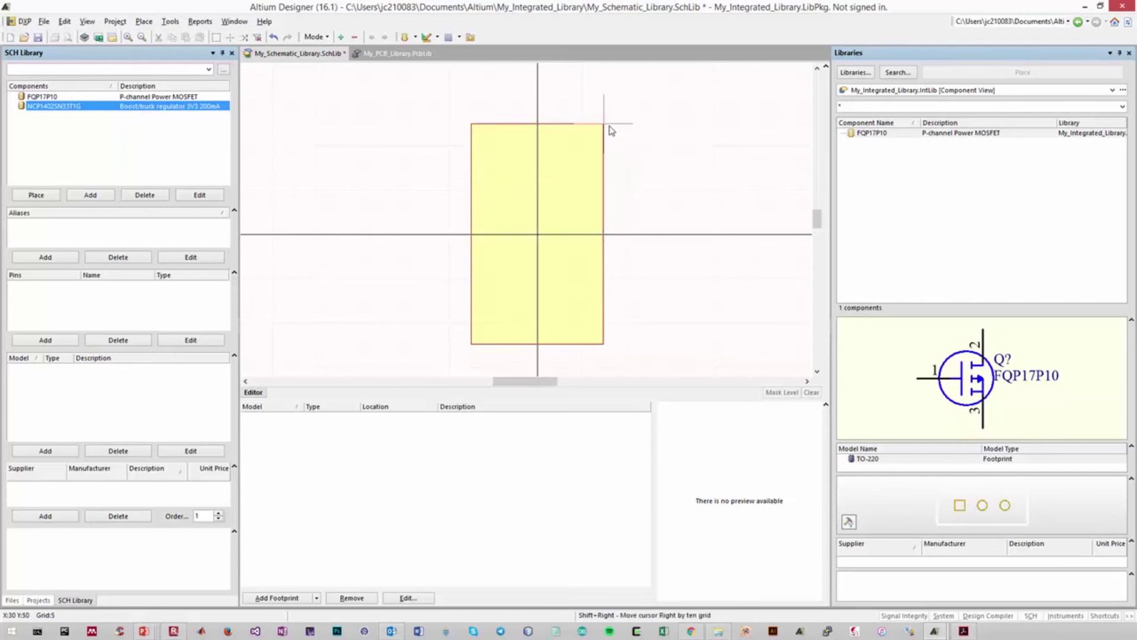
left_click(604, 168)
key("Escape")
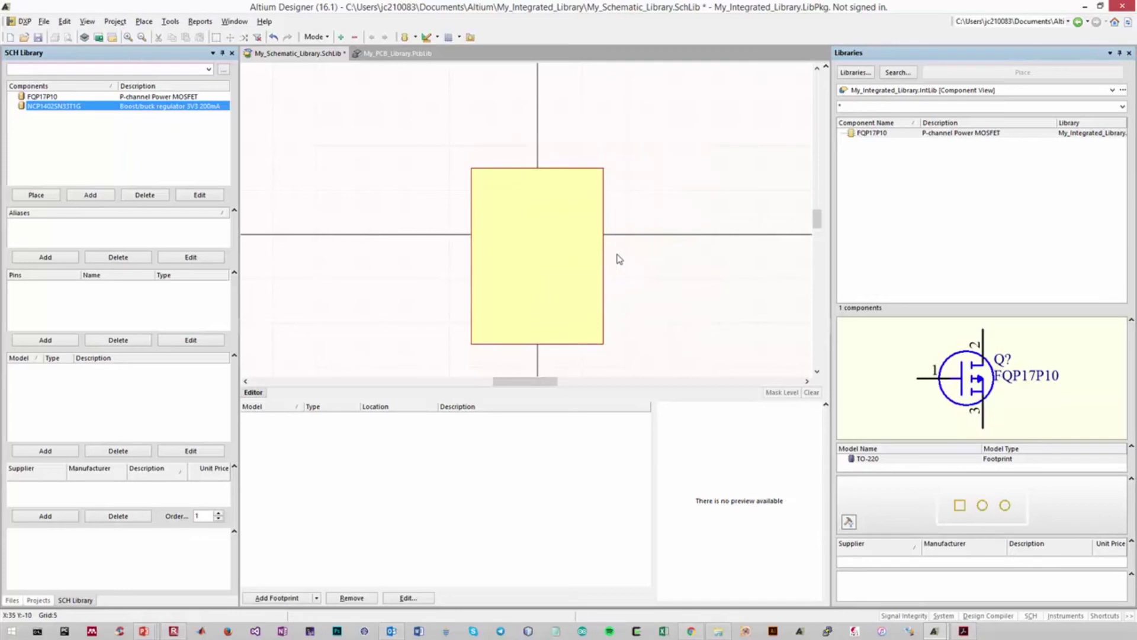
- Move the rectangle up 10 units so that it is centred on the origin
left_click(531, 250)
left_click_drag(545, 297, 548, 269)
left_click(645, 244)
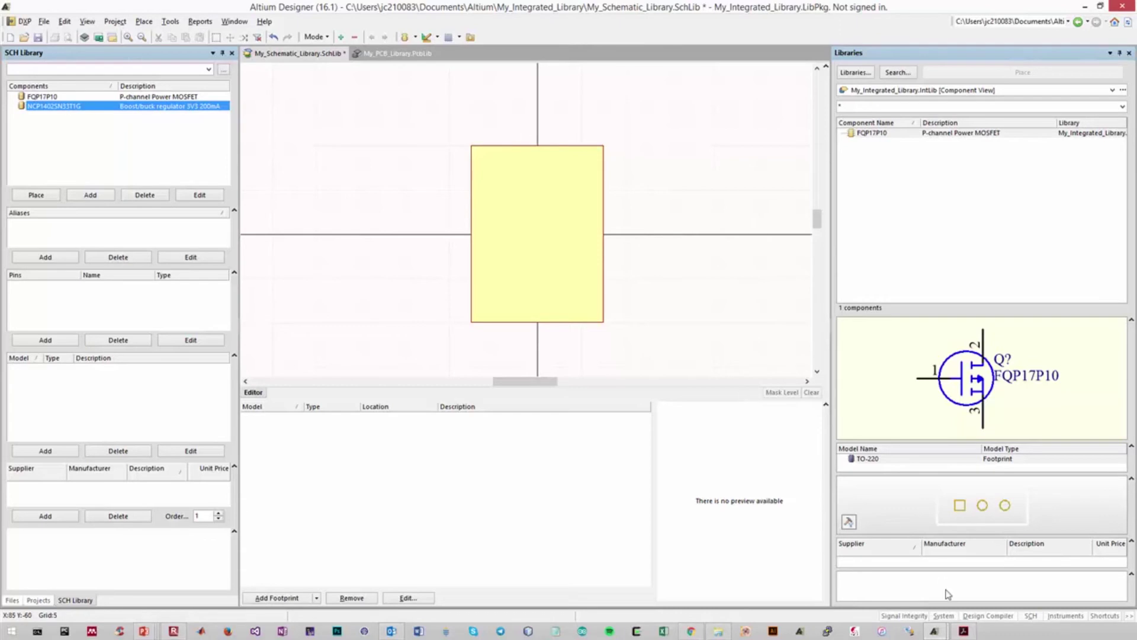
- Check the pinout in the NCP1402SN33T1G datasheet PDF and place pin 1, named CE, on the upper left side of the rectangle, facing outward
left_click(964, 631)
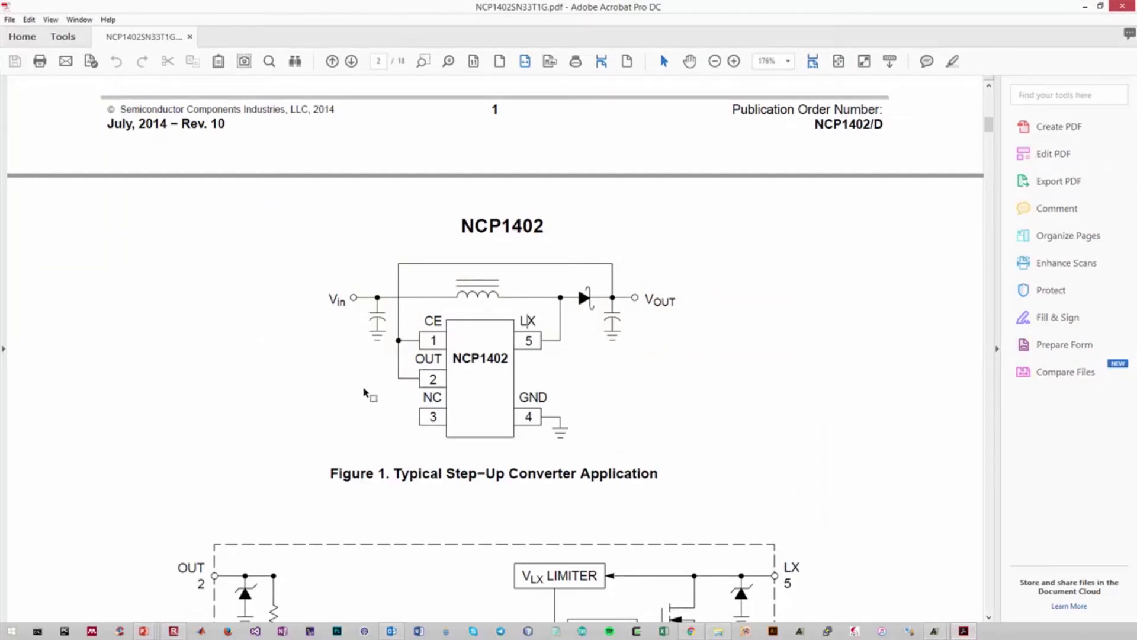
left_click(966, 632)
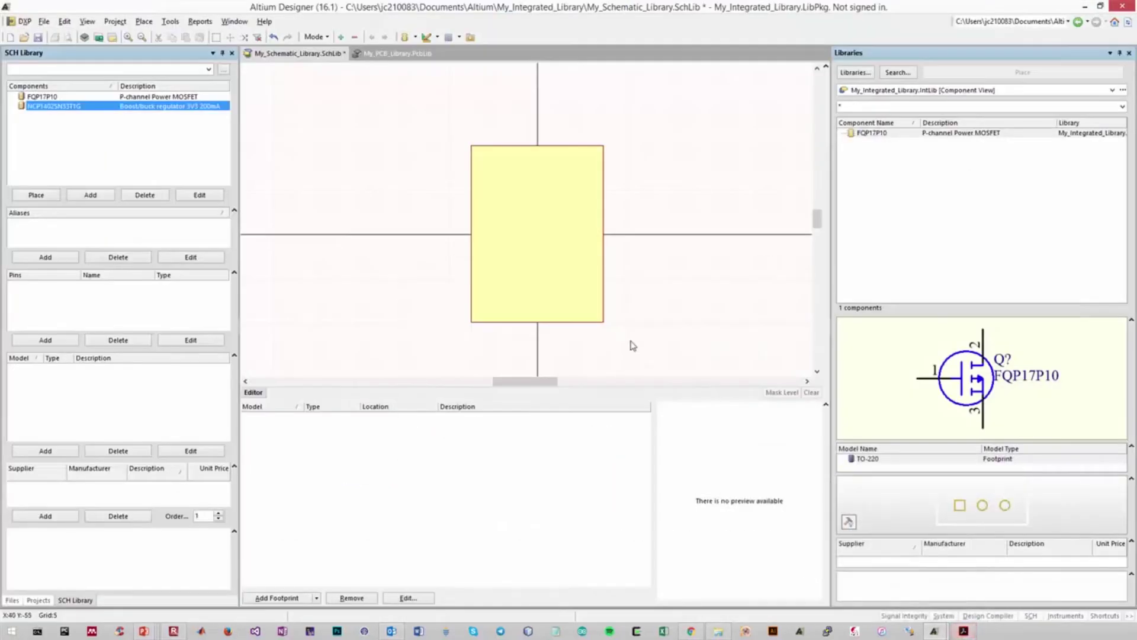
left_click(144, 22)
left_click(156, 49)
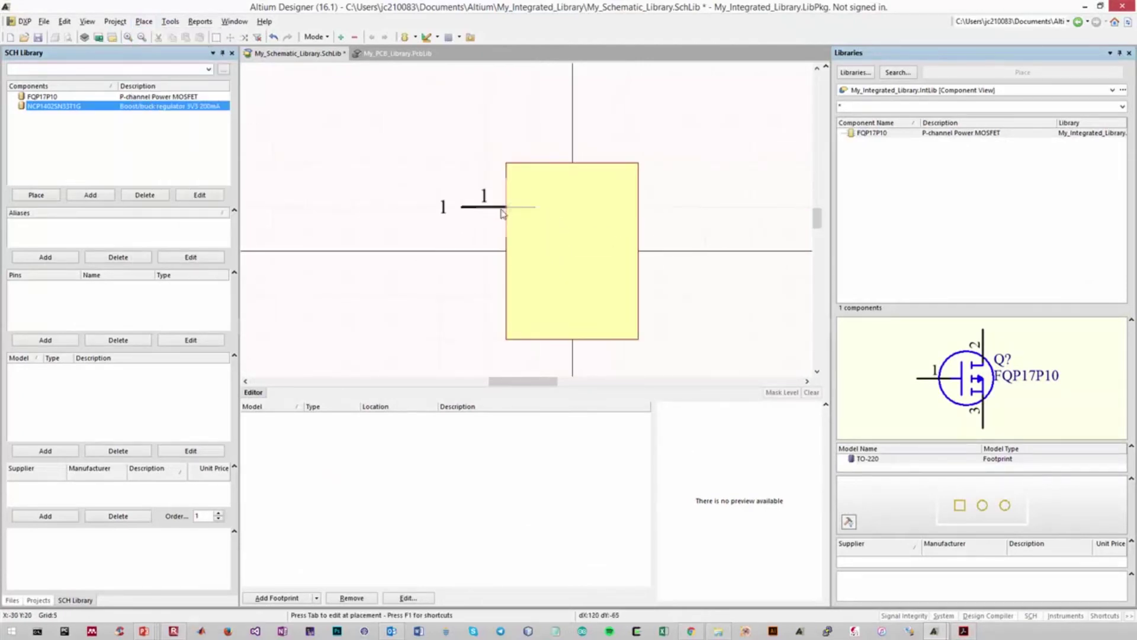
key("Tab")
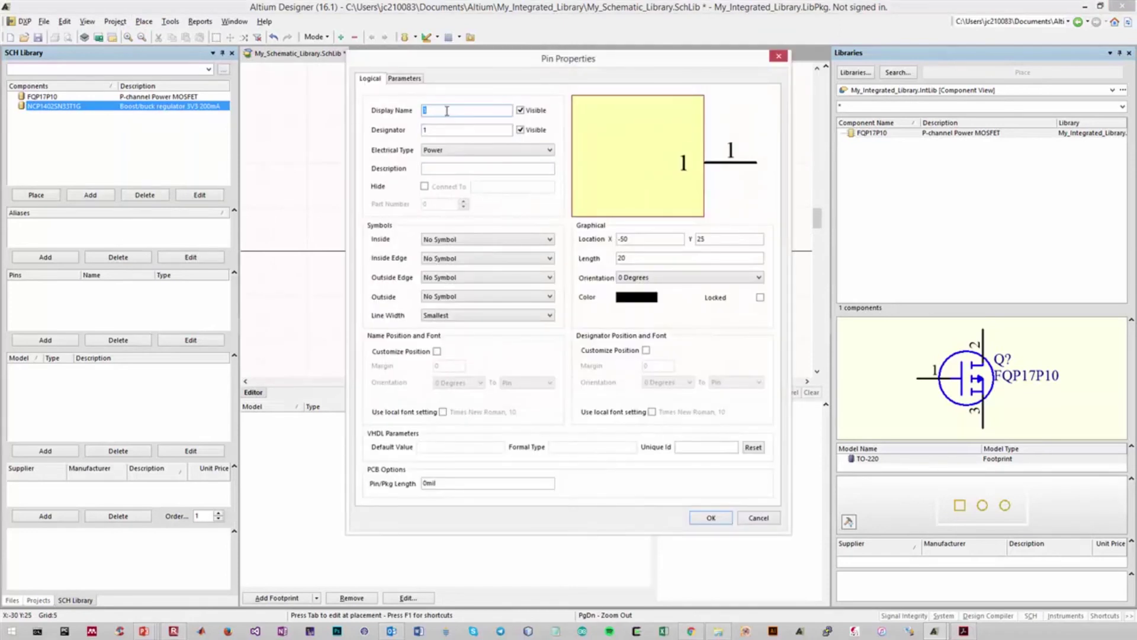
type("CE")
left_click(717, 520)
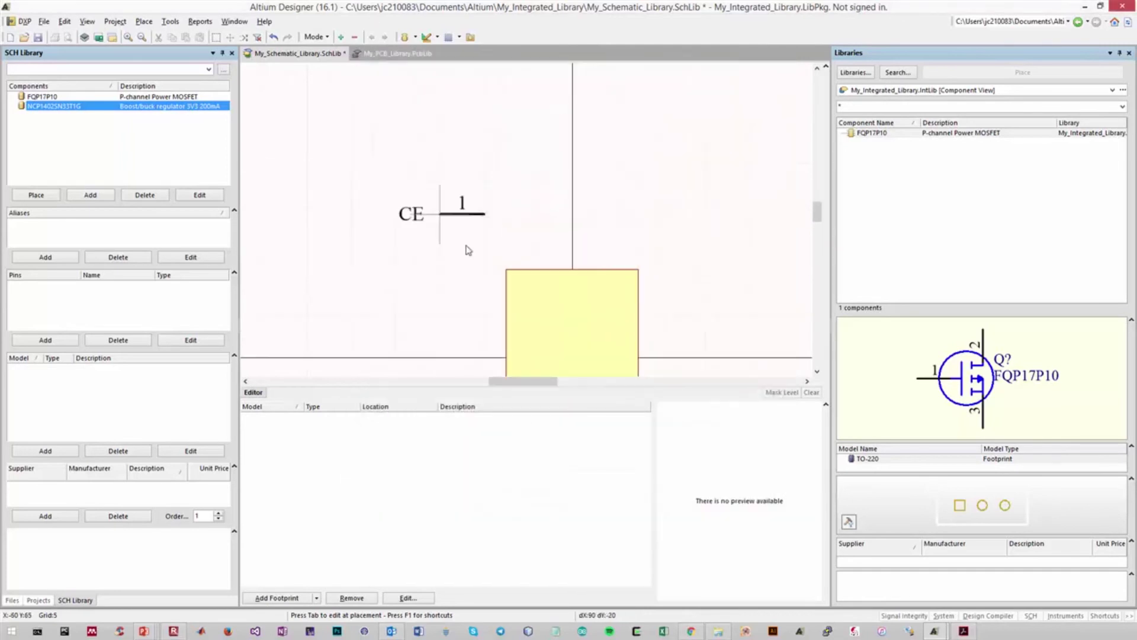
key("space")
key("space")
key("space")
key("space")
key("space")
key("space")
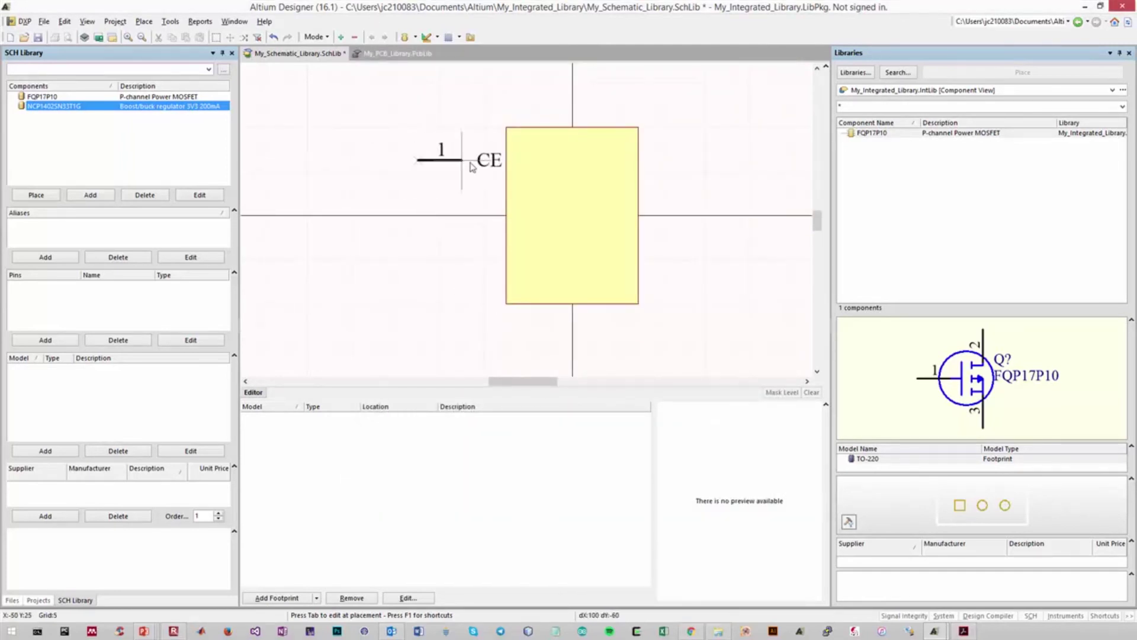
left_click(508, 172)
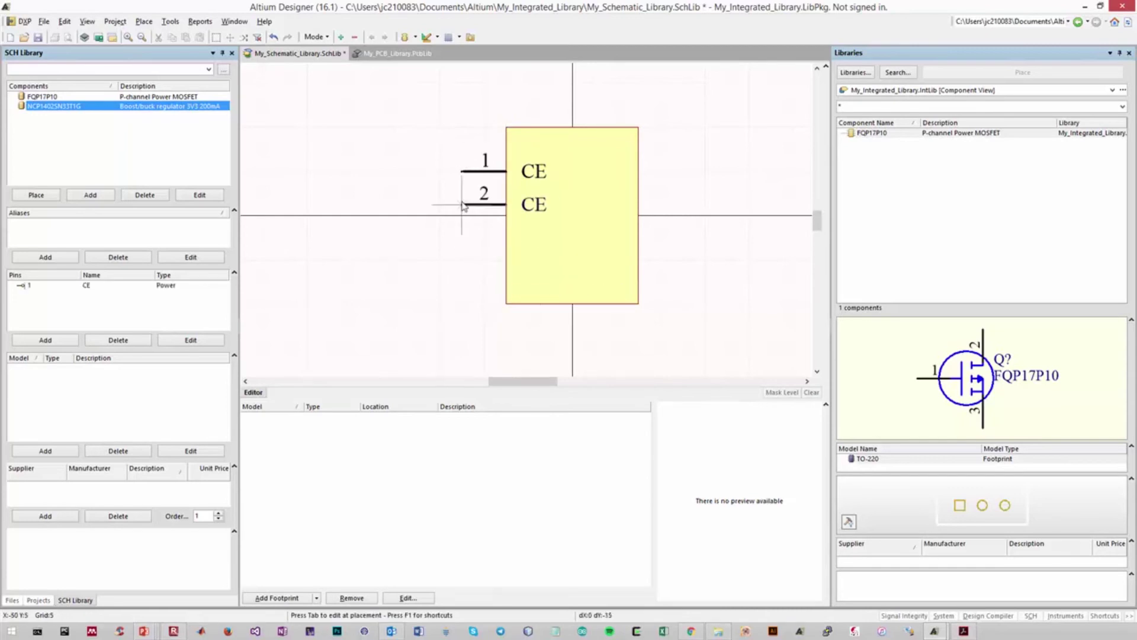
- Place pin 2, named OUT, on the rectangle's left edge at Y 0, below the CE pin
key("End")
key("Tab")
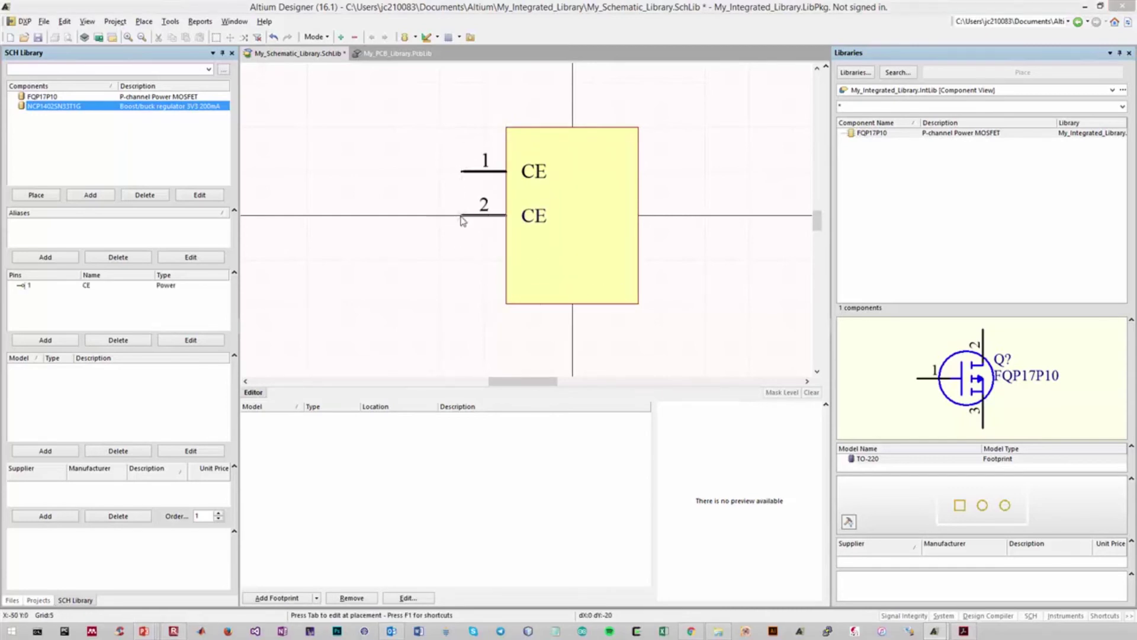
type("OUT")
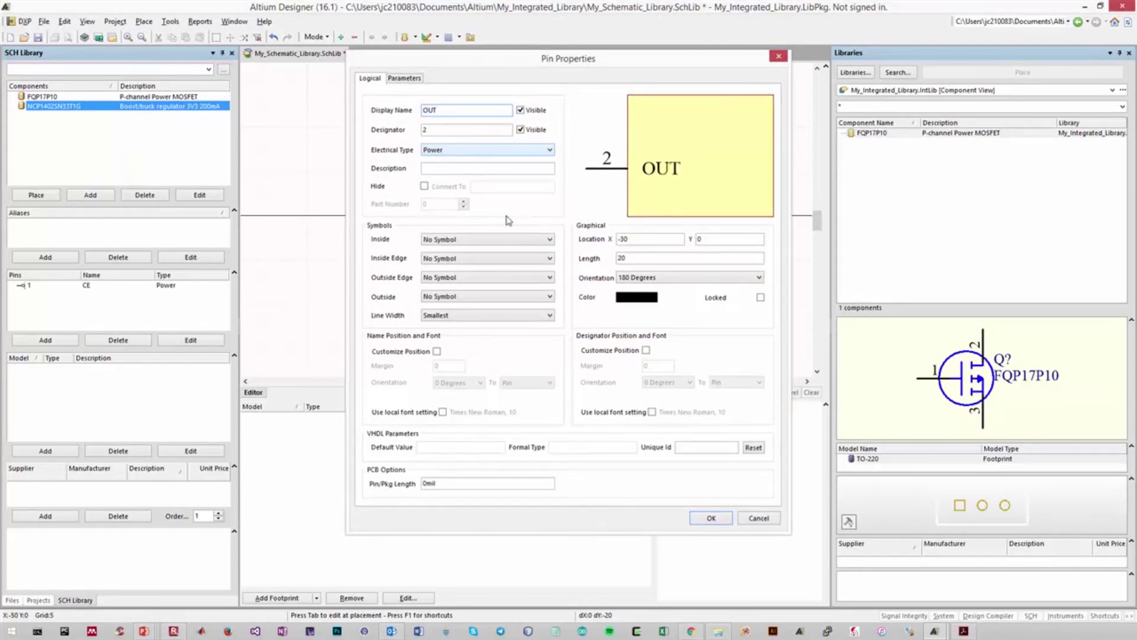
key("Return")
left_click(463, 218)
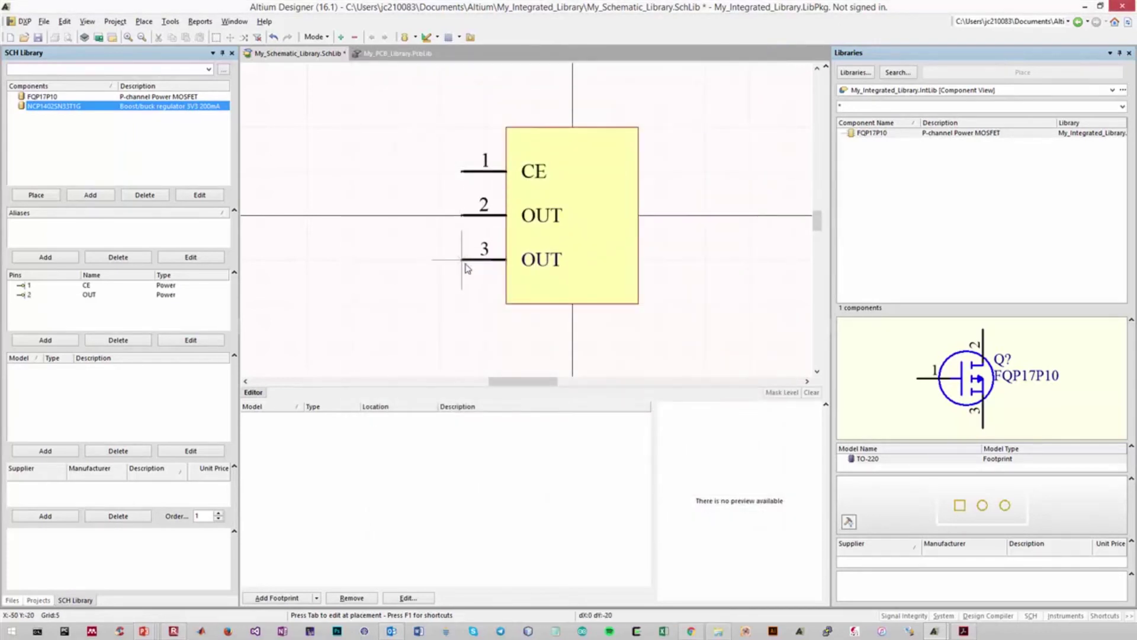
- Place pin 3, named NC, on the rectangle's left edge below the OUT pin
key("Tab")
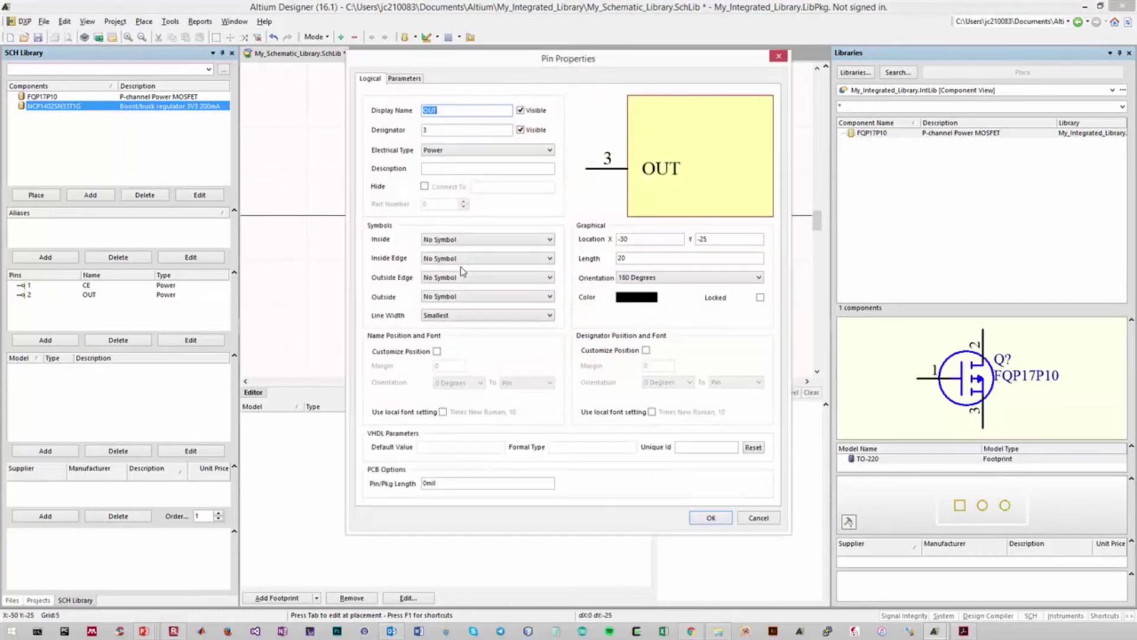
type("NC")
key("Return")
left_click(507, 268)
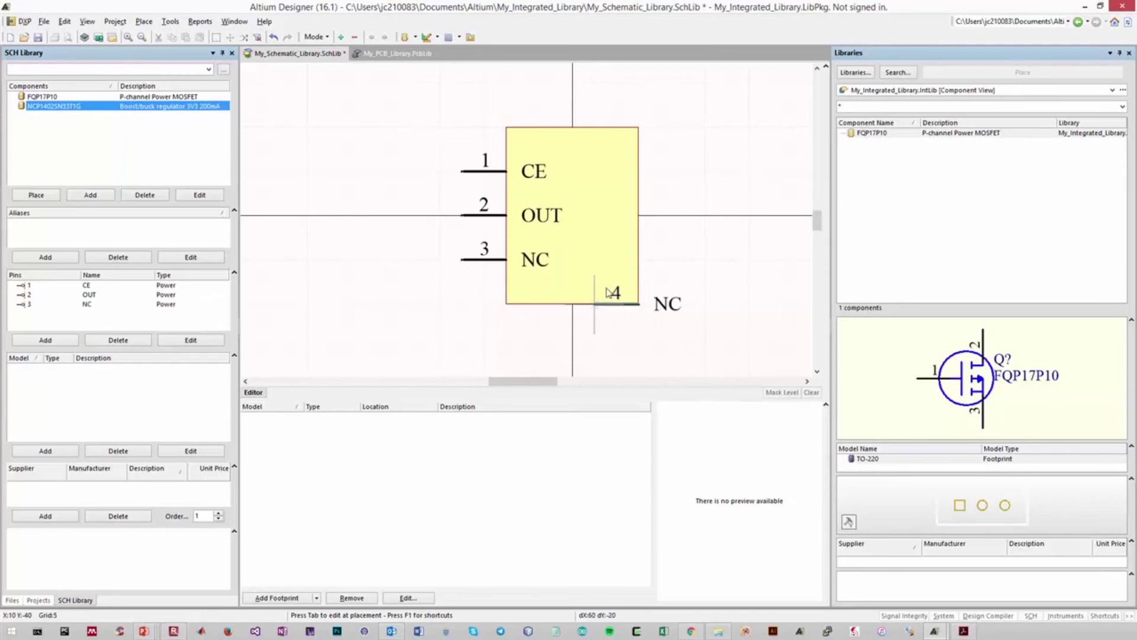
- Place pin 4, named GND, on the rectangle's right edge opposite the NC pin, rotated to face outward
key("Tab")
type("GND")
key("Return")
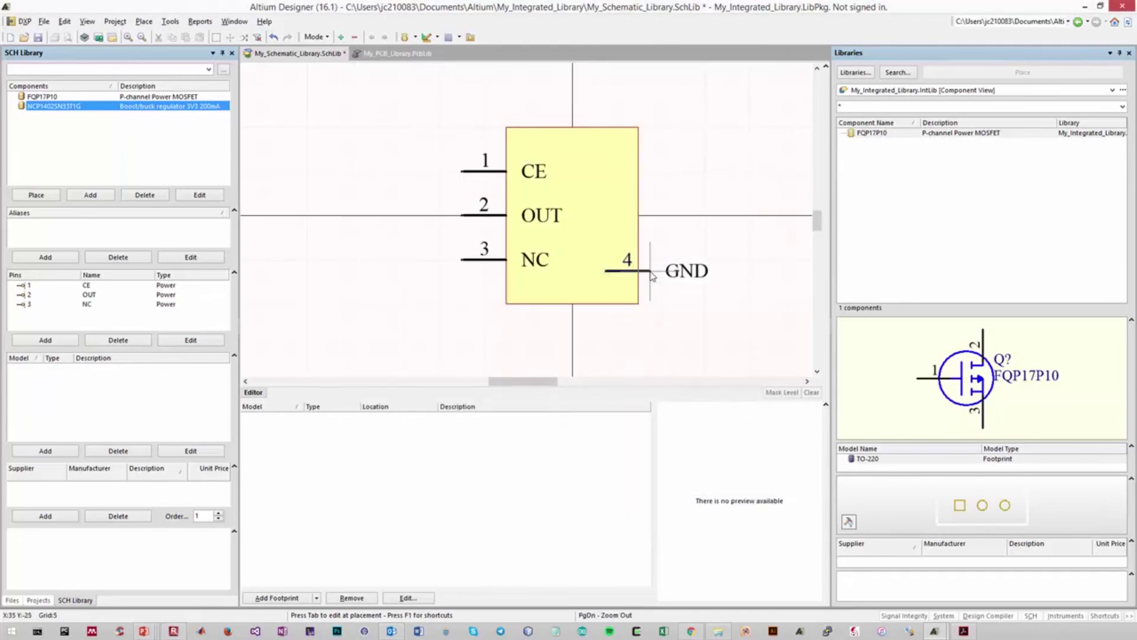
key("space")
key("space")
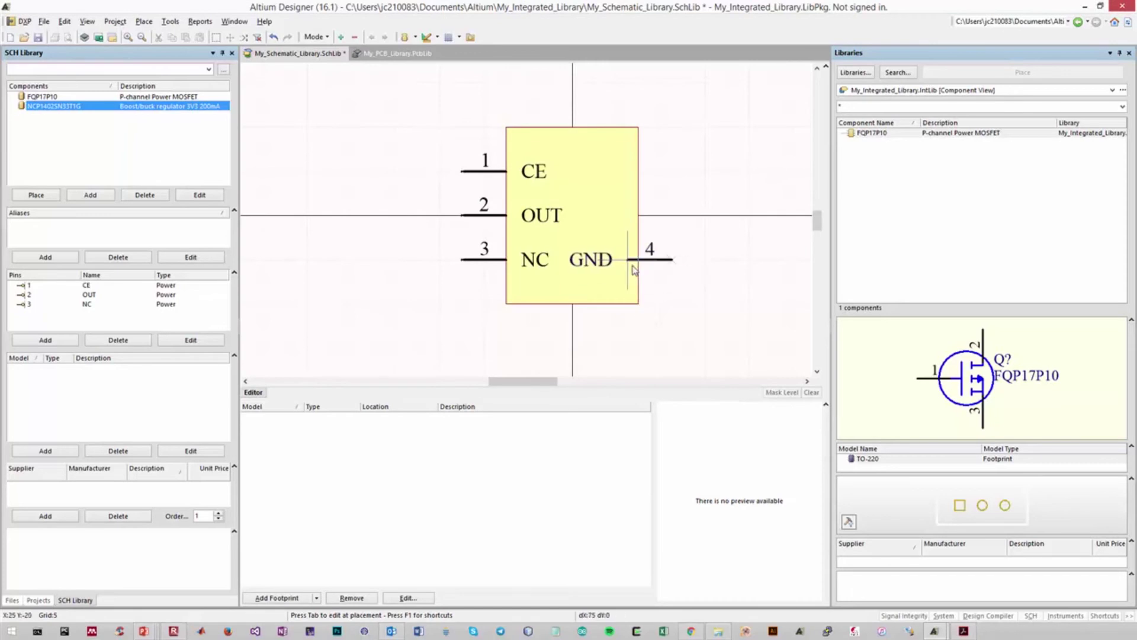
key("Up")
left_click(639, 268)
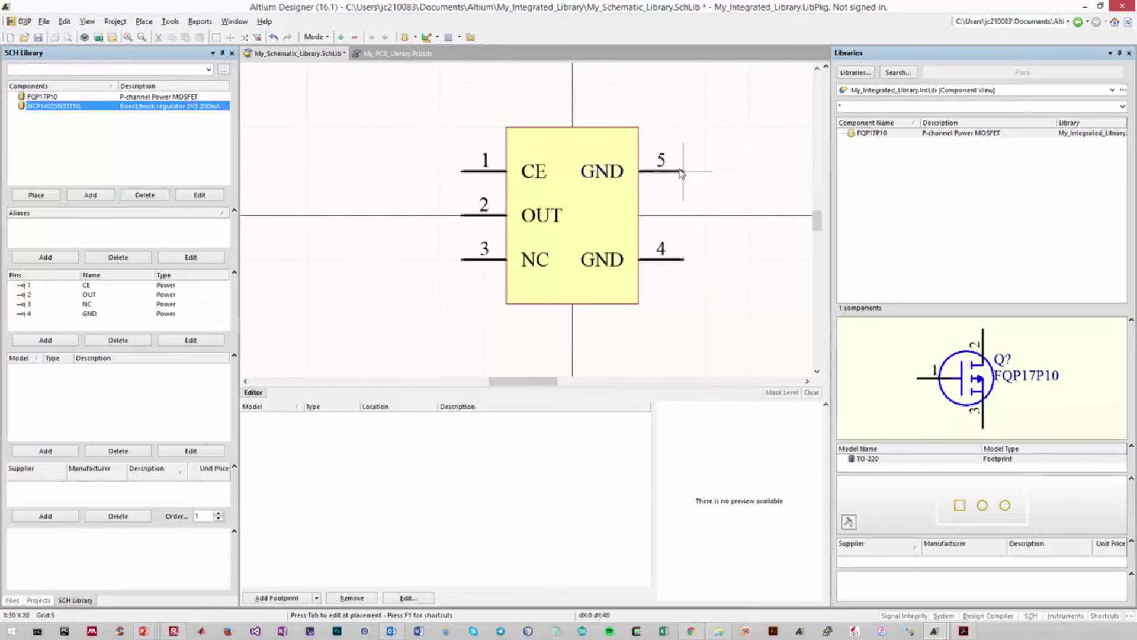
- Place pin 5, named LX, on the rectangle's right edge at Y 20, opposite the CE pin, and finish placing pins
key("Tab")
type("LX")
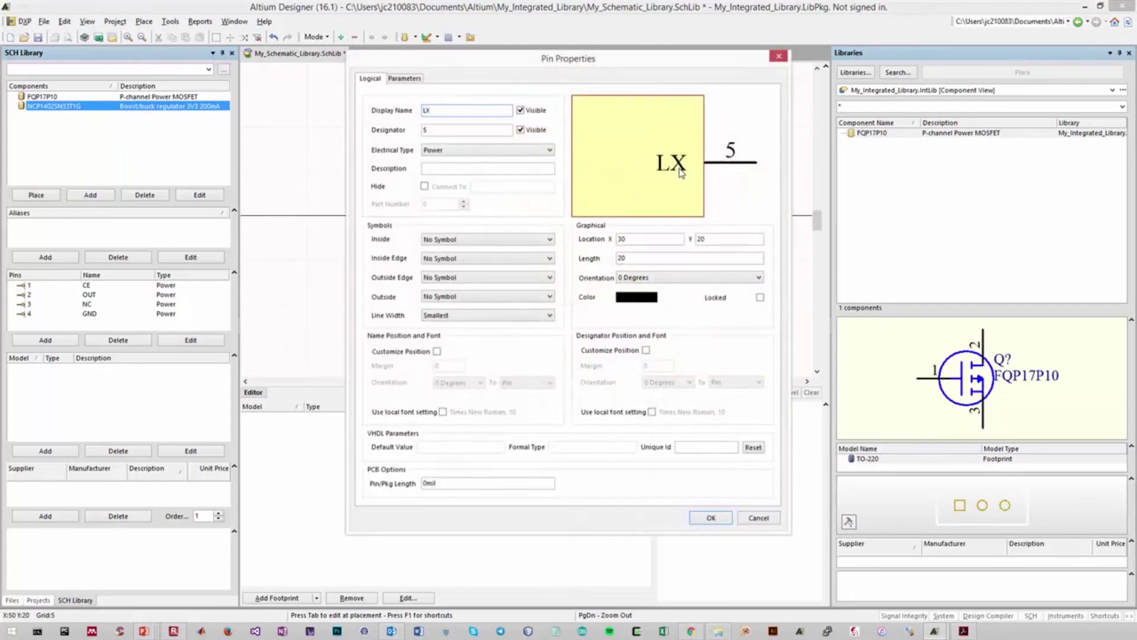
key("Return")
left_click(639, 175)
key("Escape")
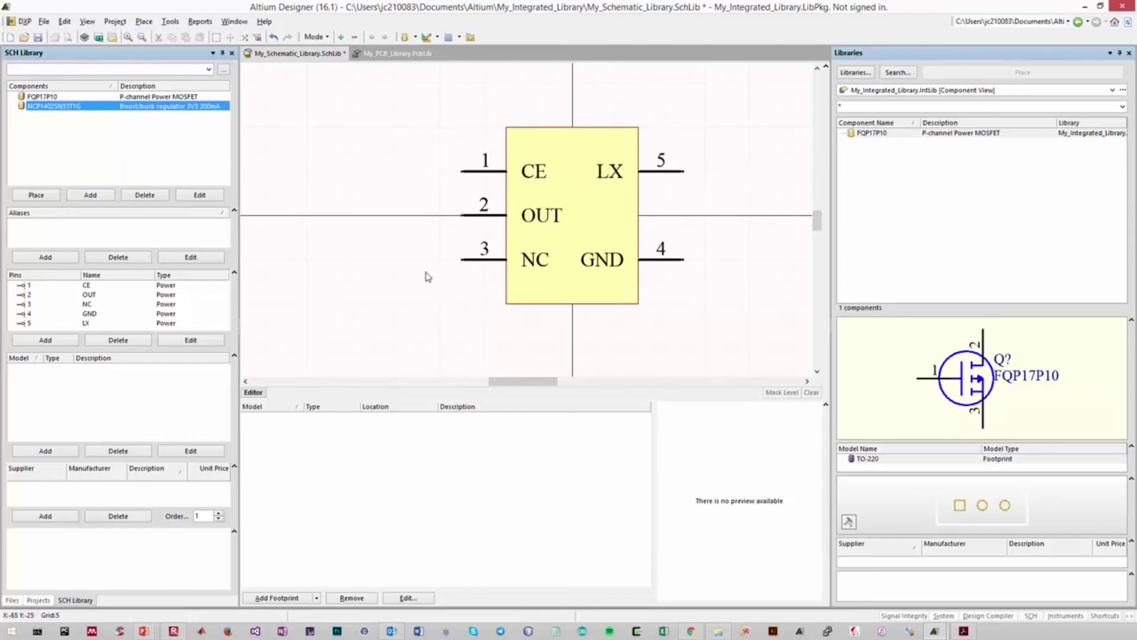
left_click(473, 172)
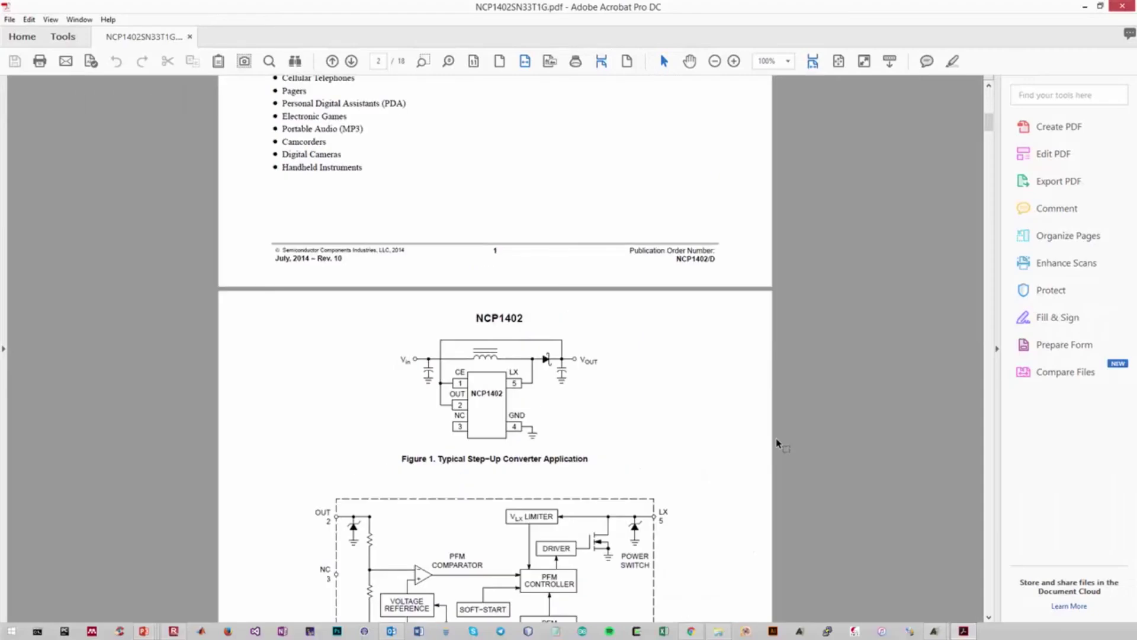
- Examine the package dimensions and the soldering footprint's pad sizes and spacing on the last page of the datasheet PDF
scroll(778, 441, "down", 1)
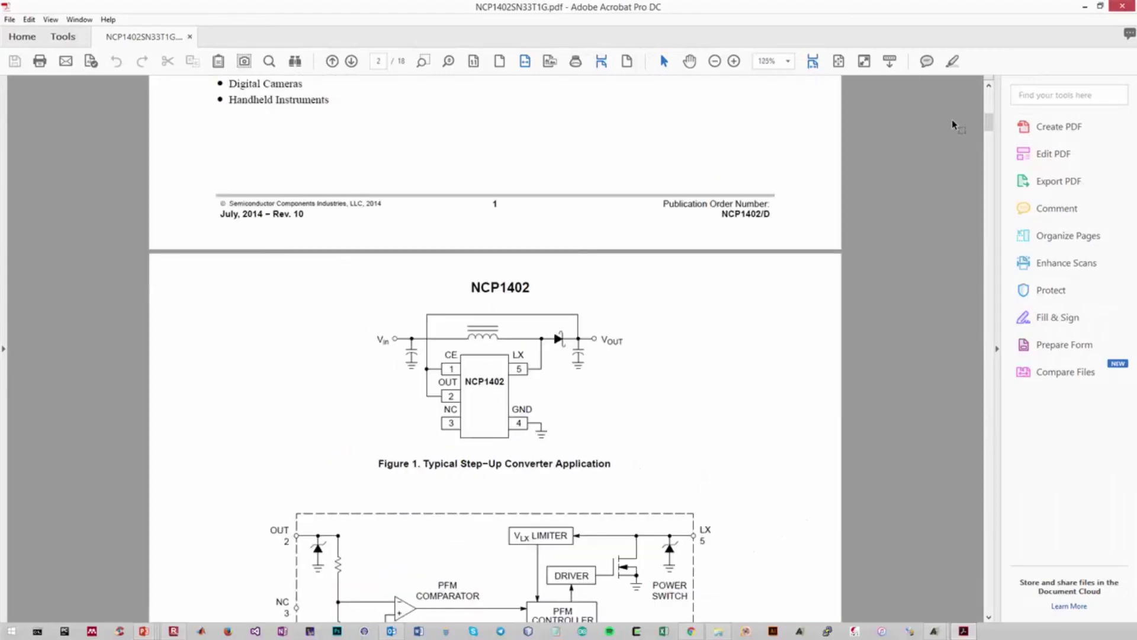
left_click_drag(986, 128, 994, 596)
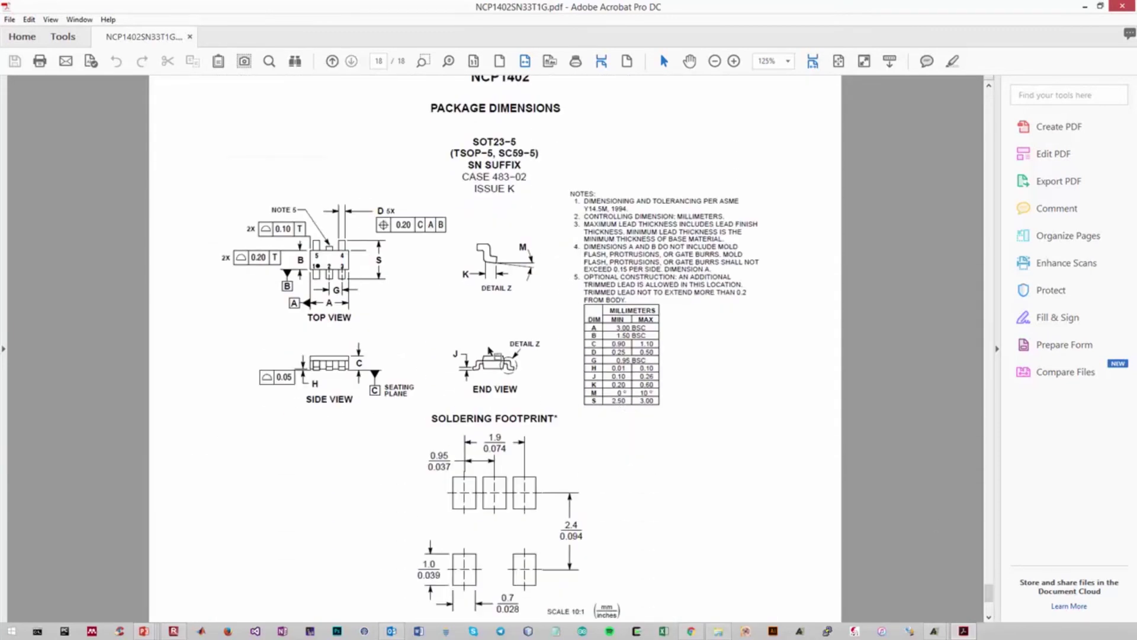
left_click_drag(403, 323, 240, 192)
left_click(444, 304)
scroll(440, 299, "down", 3)
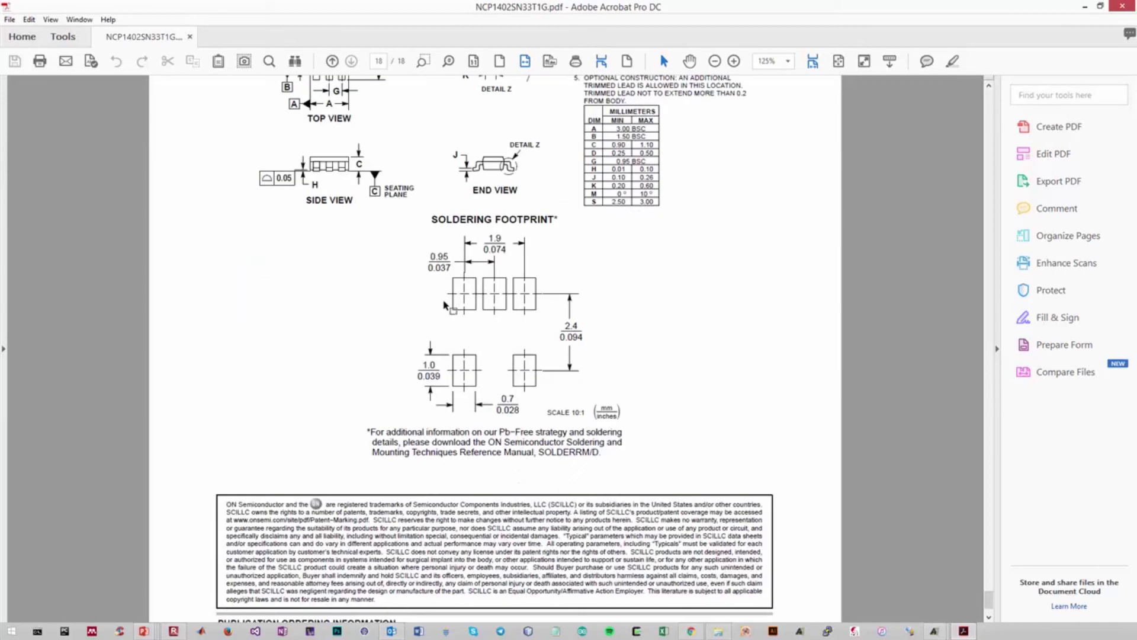
mouse_move(386, 231)
left_mouse_down()
mouse_move(507, 346)
mouse_move(658, 436)
mouse_move(650, 427)
left_mouse_up()
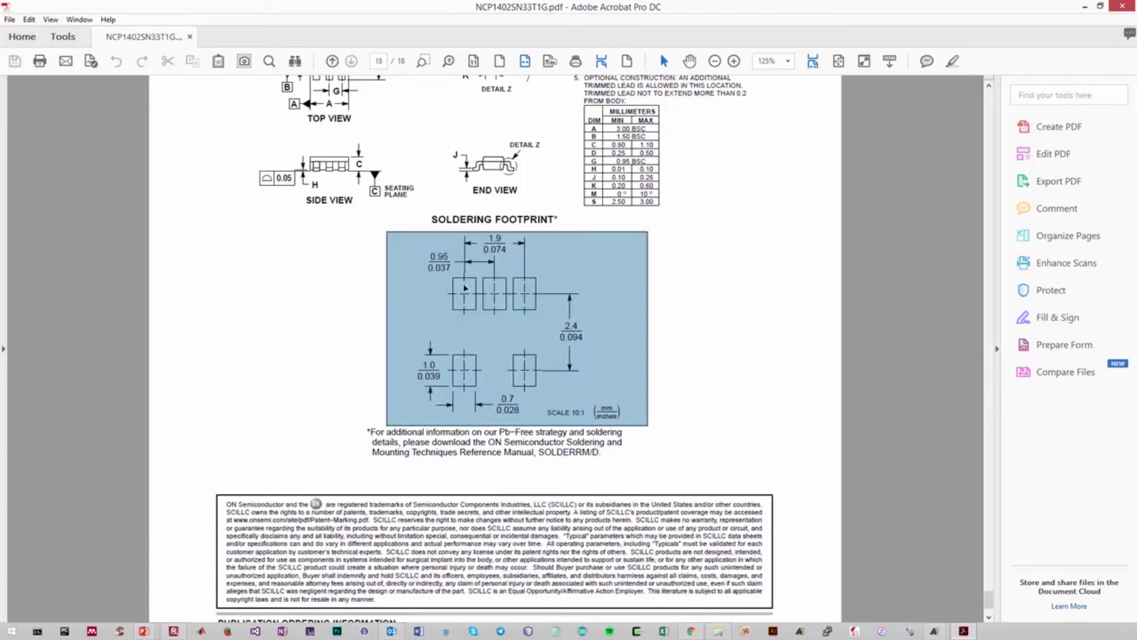
left_click(366, 303)
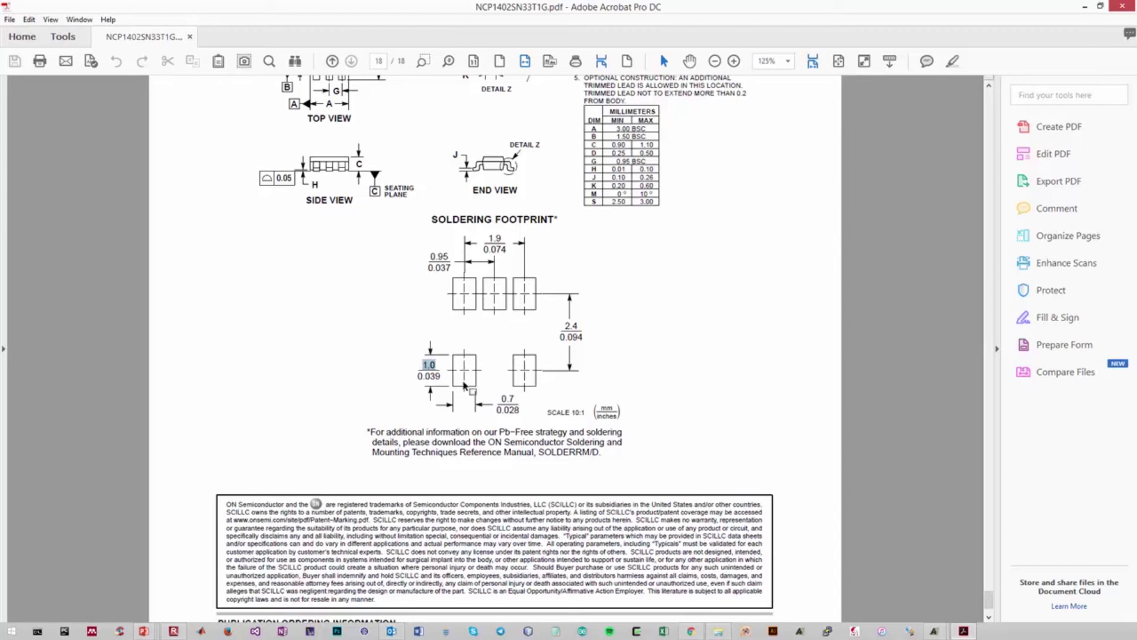
left_click_drag(496, 404, 520, 404)
left_click(701, 373)
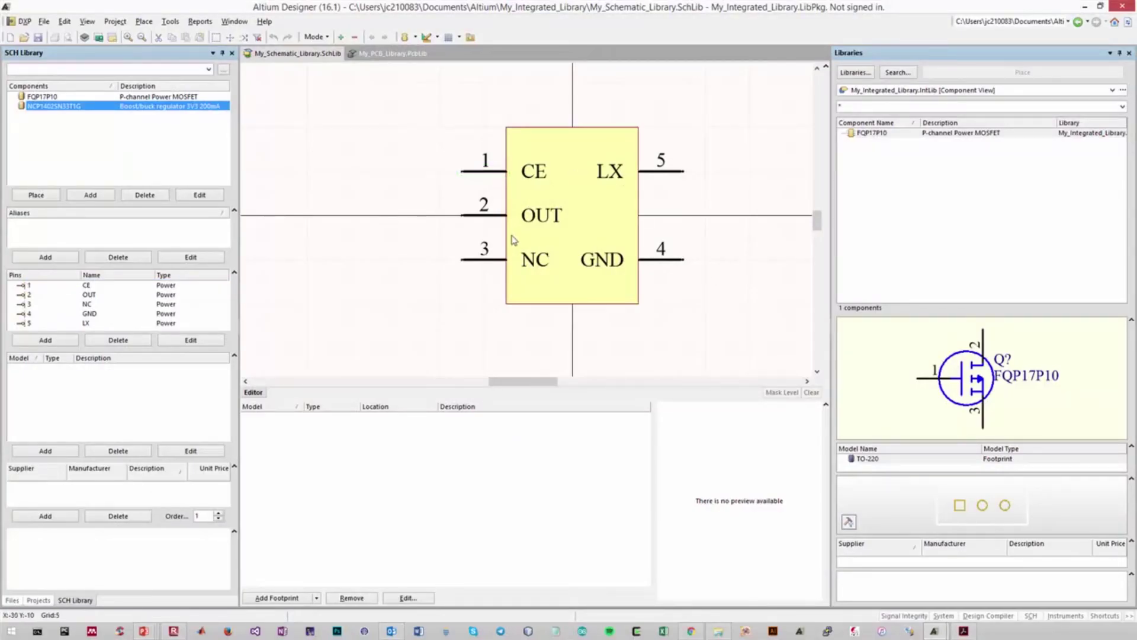
- Add a new blank component to the PCB footprint library My_PCB_Library.PcbLib
left_click(389, 56)
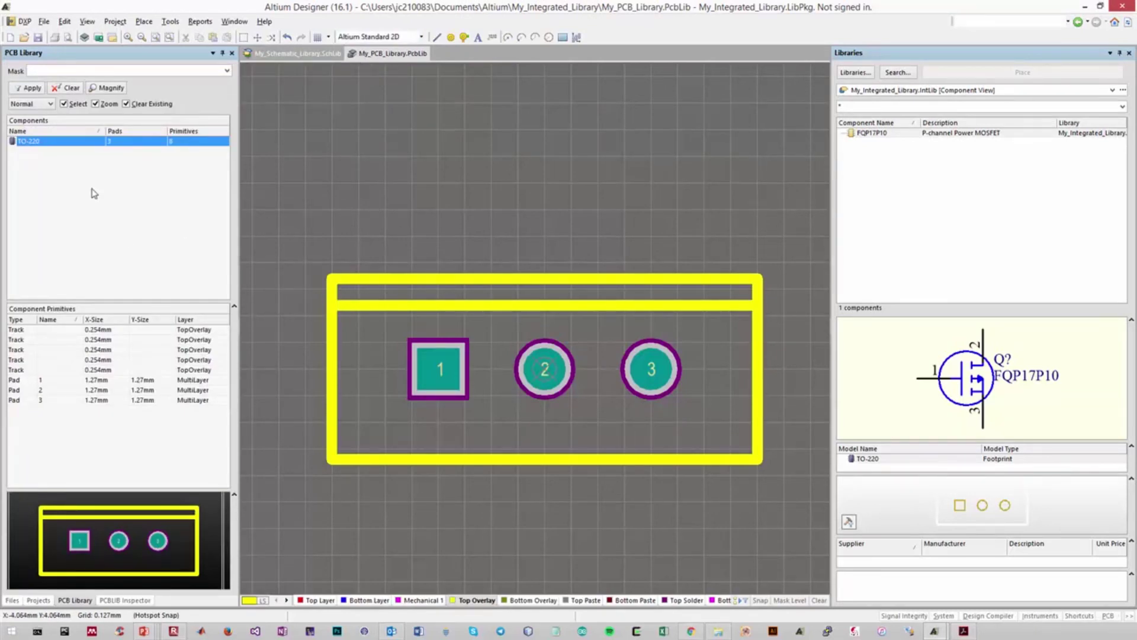
right_click(113, 224)
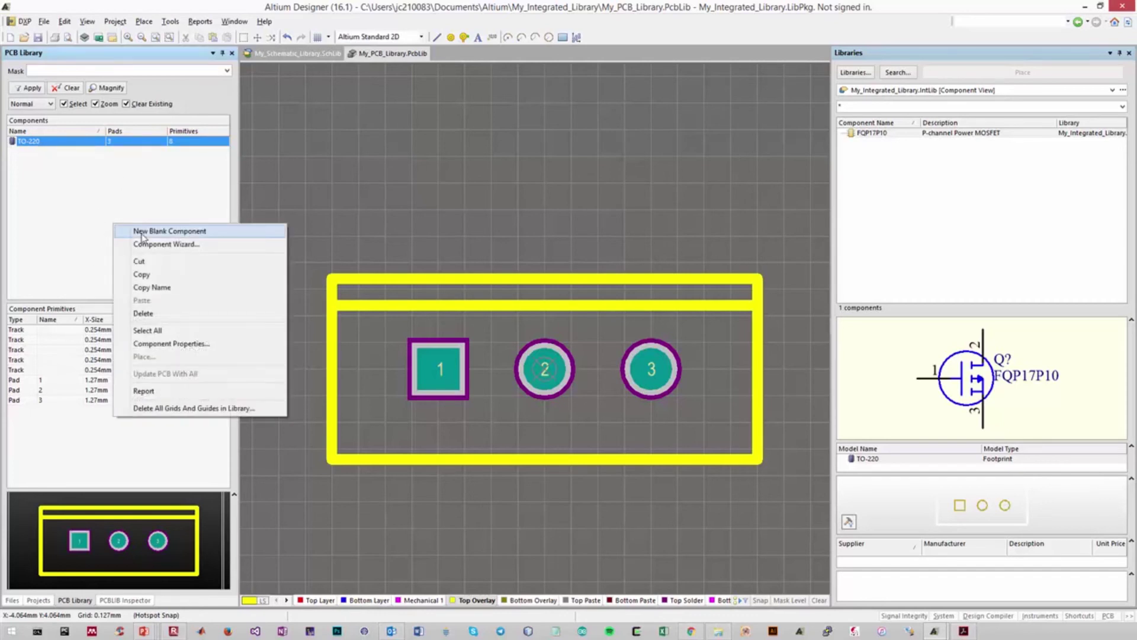
left_click(142, 231)
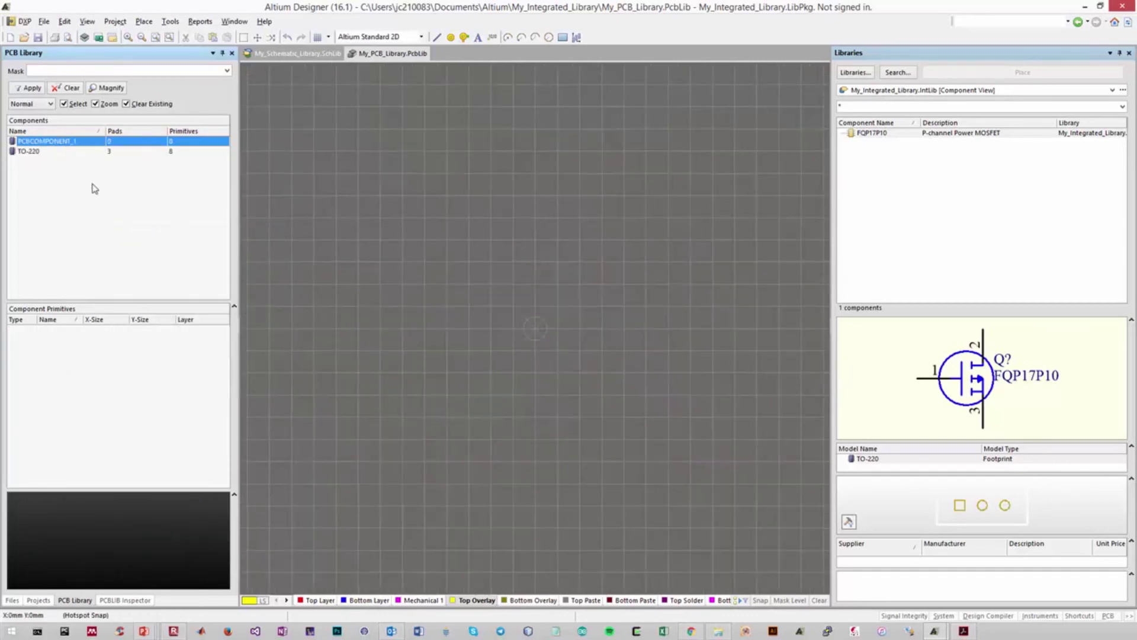
- Name the new footprint SOT-23-5 and describe it as "Standard Outline Transistor 2x3 with 5 pins"
double_click(61, 146)
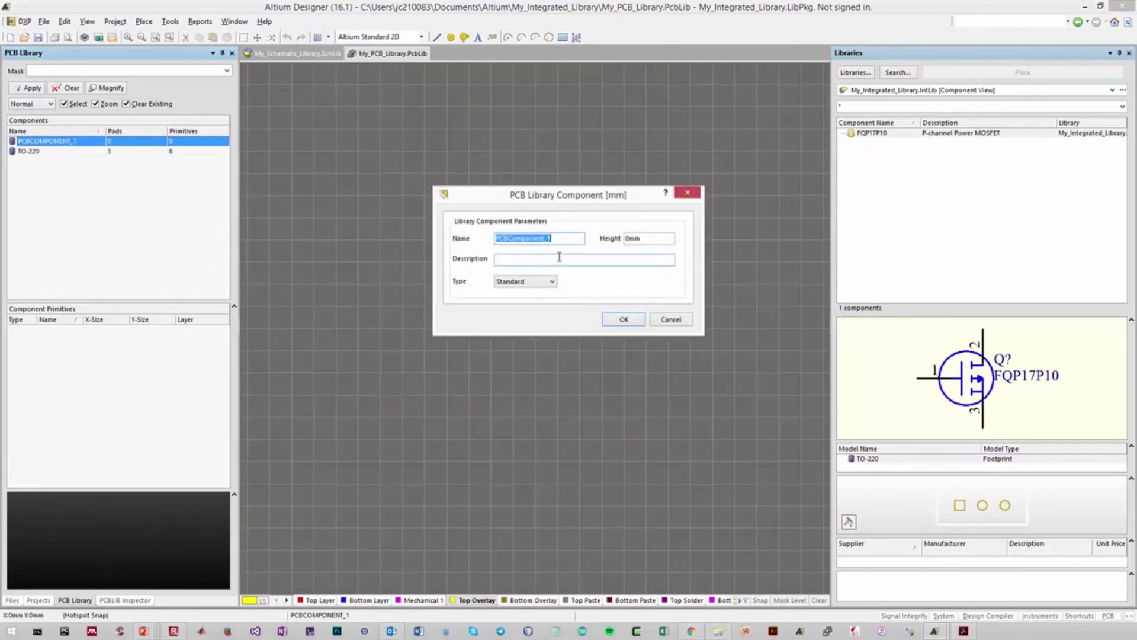
type("SOT-23-5")
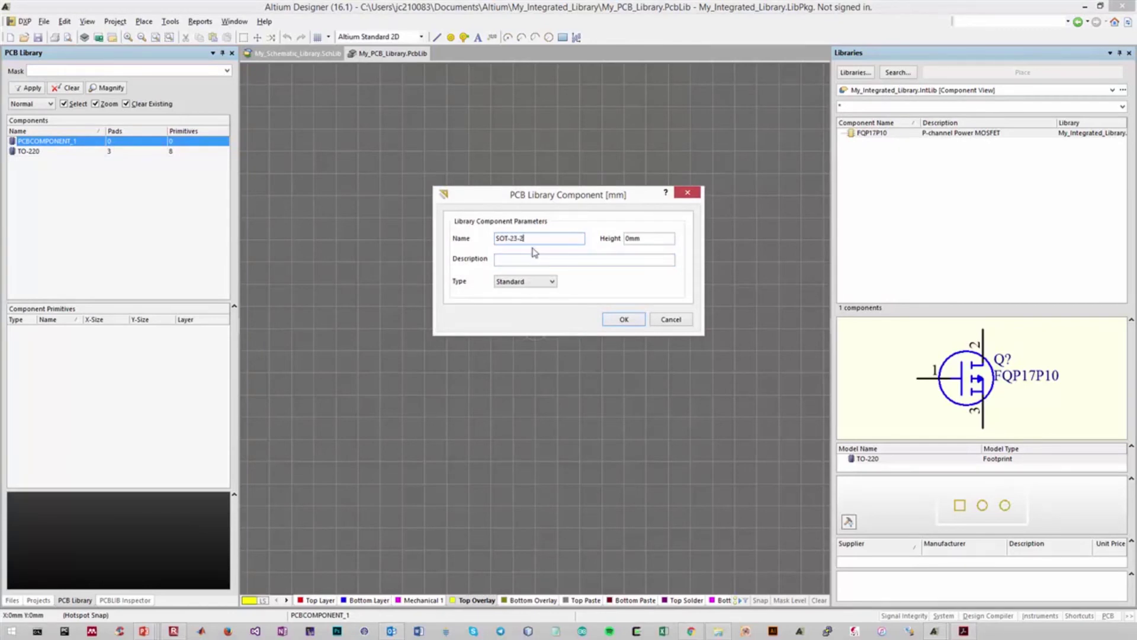
double_click(516, 239)
left_click_drag(508, 237, 531, 241, "shift")
left_click(521, 237)
left_click(559, 261)
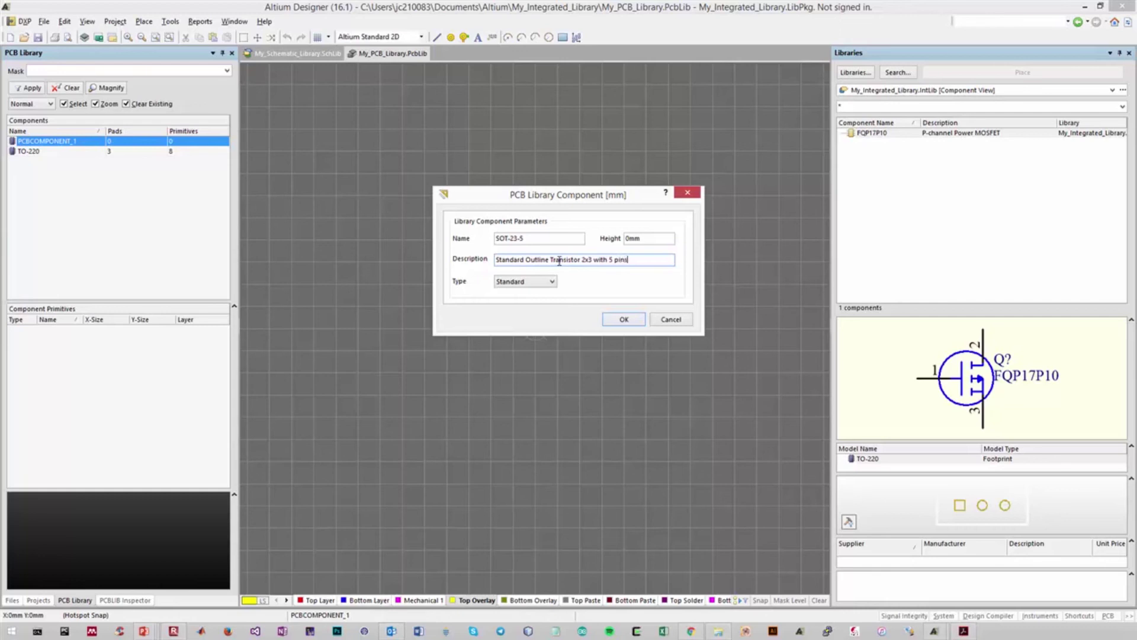
left_click(624, 320)
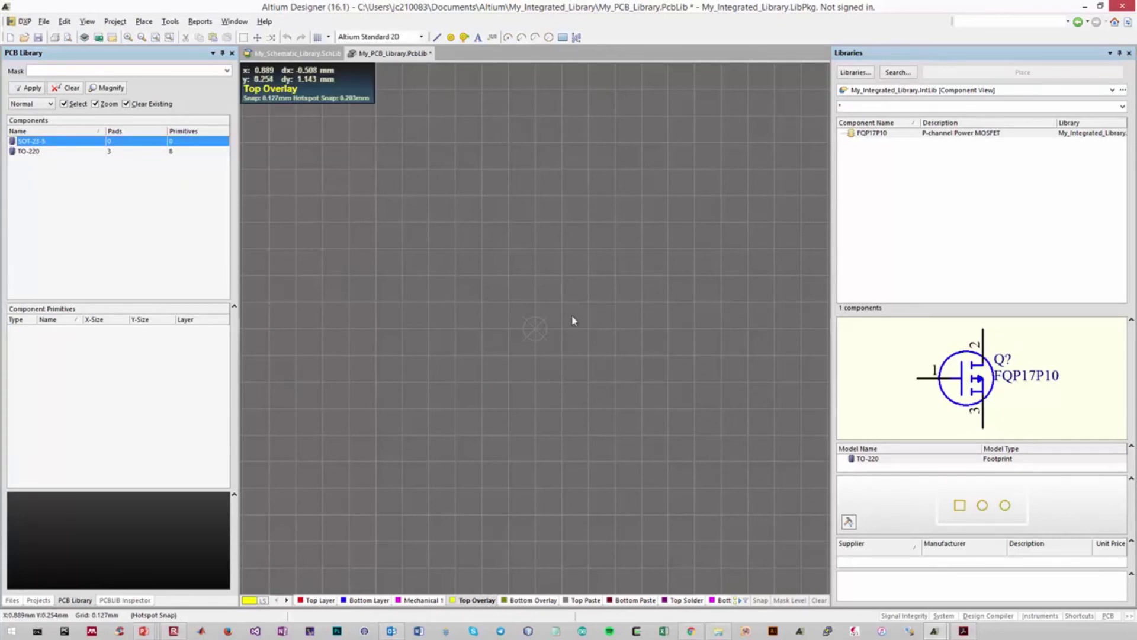
- Start placing a pad in the SOT-23-5 footprint and put it on the Top Layer in its properties
left_click(143, 21)
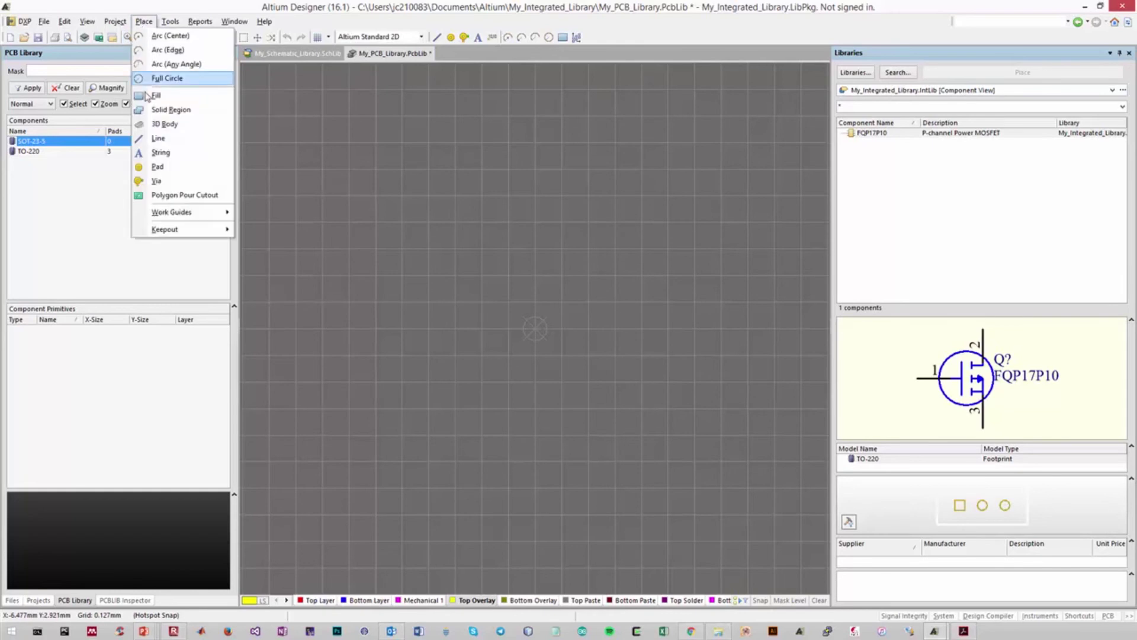
left_click(159, 179)
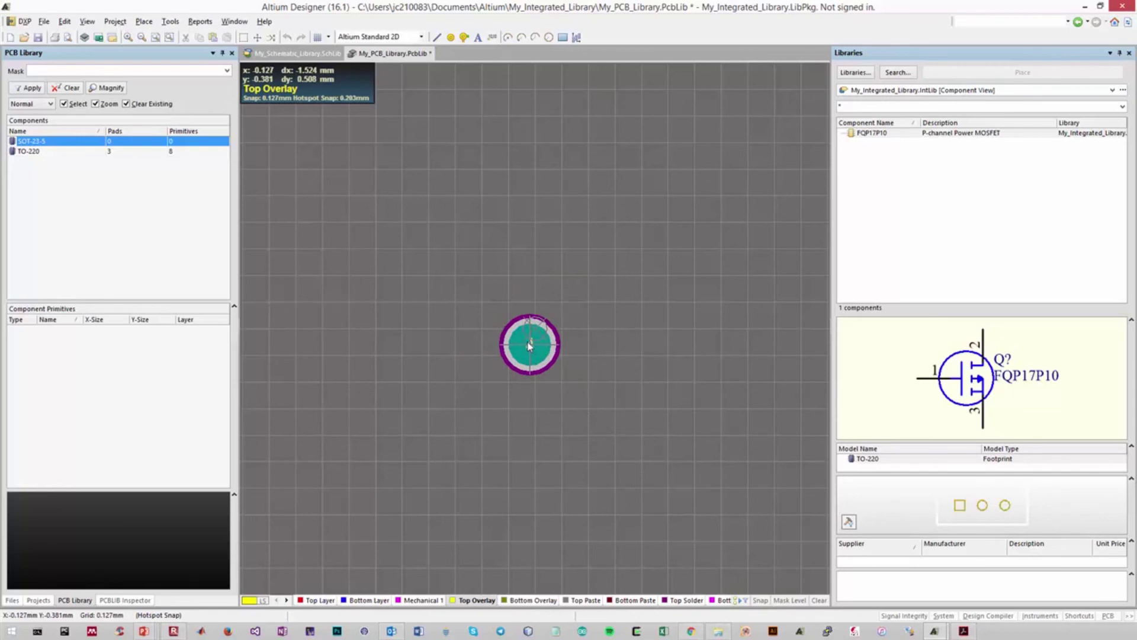
key("Tab")
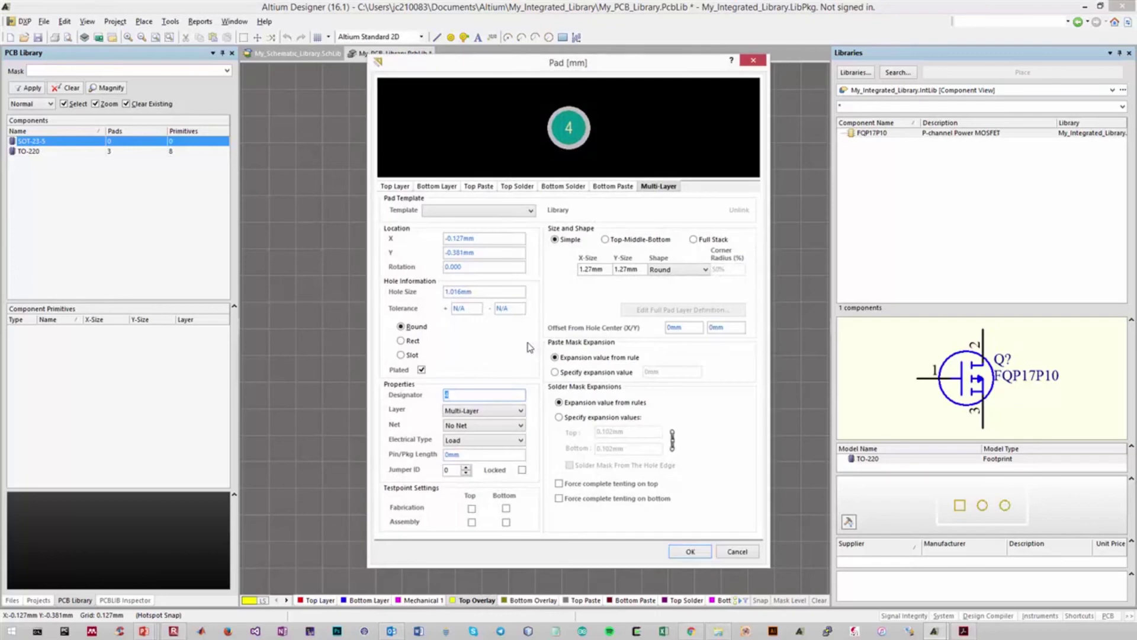
left_click_drag(568, 66, 562, 53)
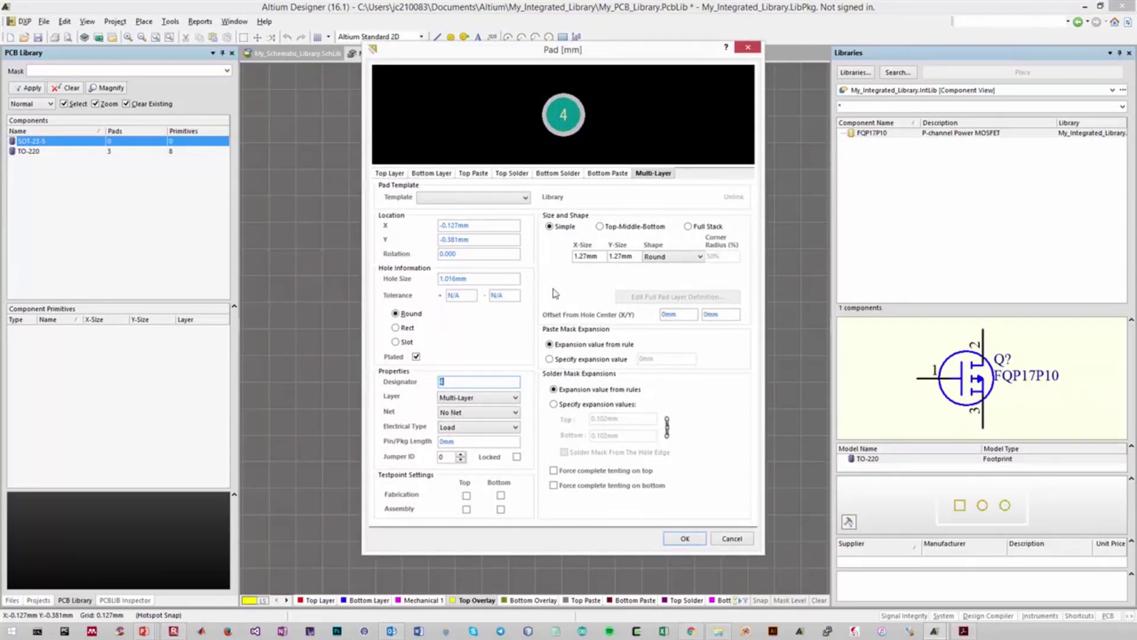
left_click(513, 398)
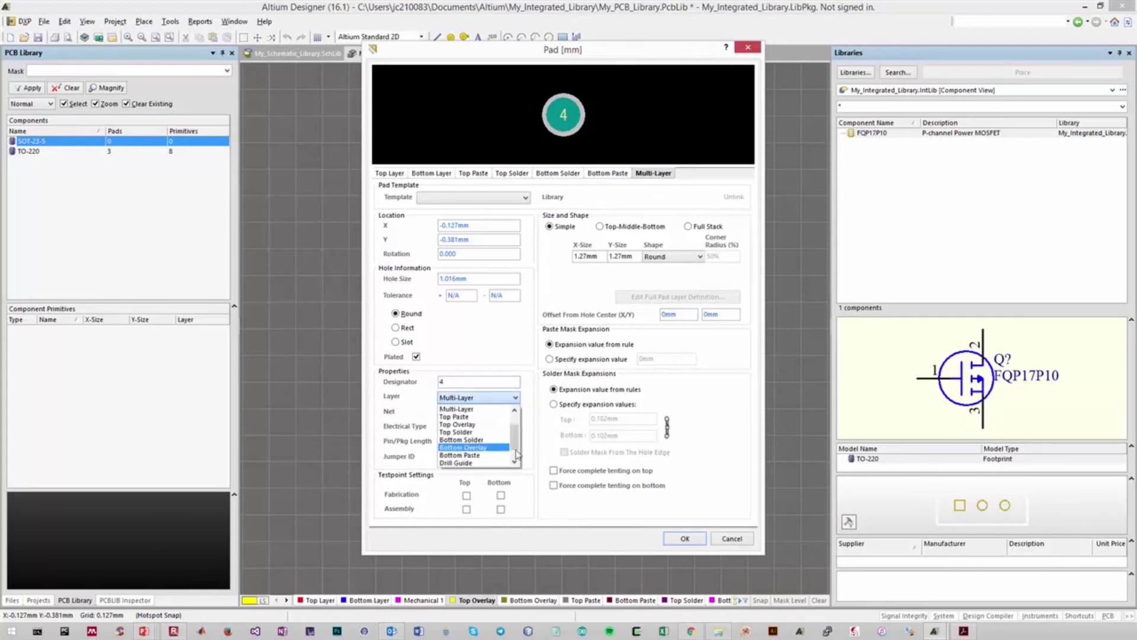
left_click(514, 410)
left_click(514, 410)
left_click(514, 409)
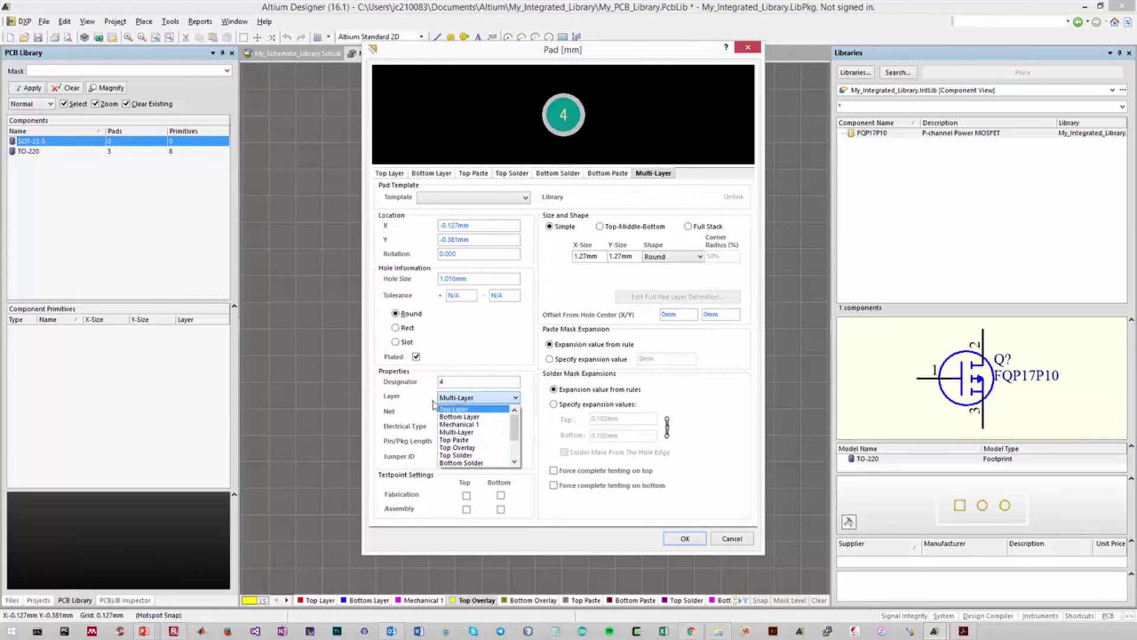
left_click(492, 408)
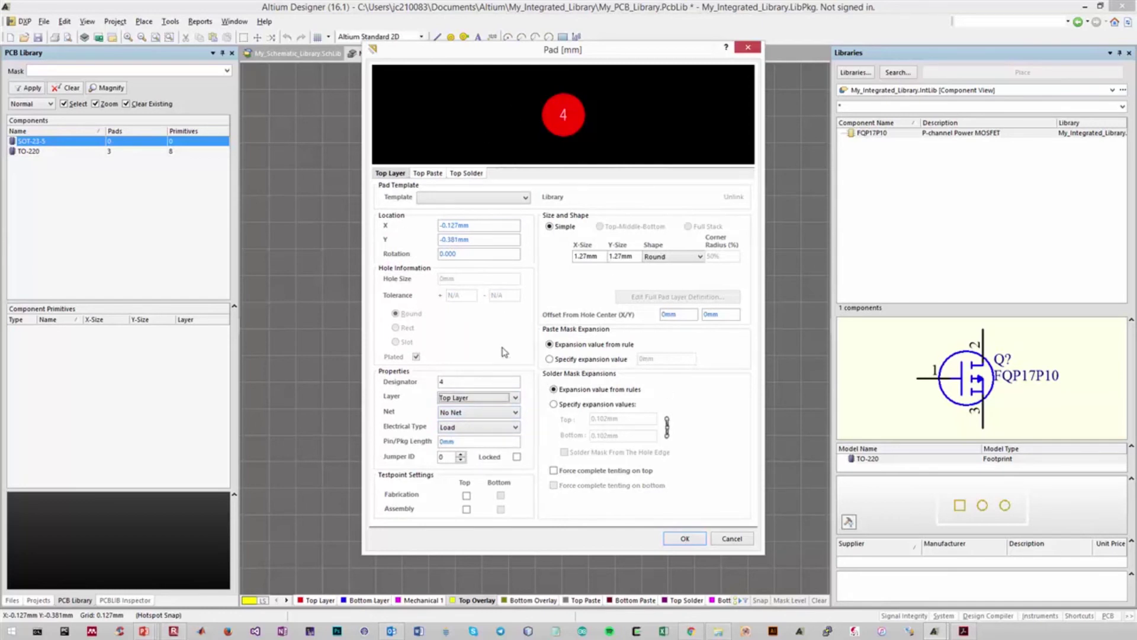
- Make the pad rectangular with X-Size 0.7 mm and Y-Size 1 mm, taking the dimensions from the datasheet's soldering footprint
left_click(682, 263)
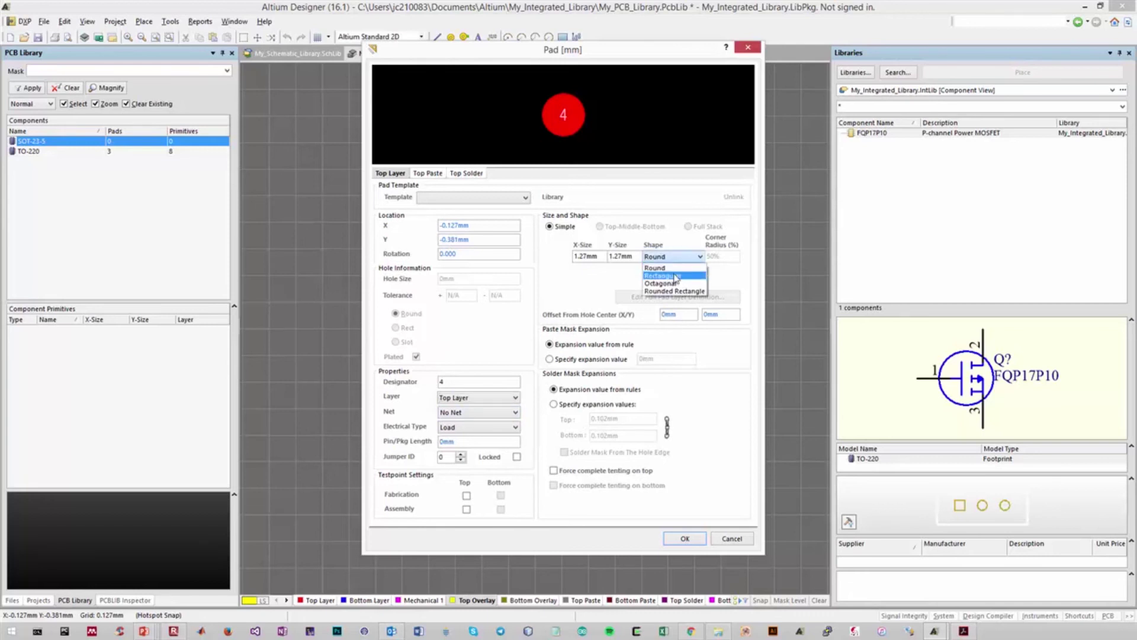
left_click(675, 278)
key("Down")
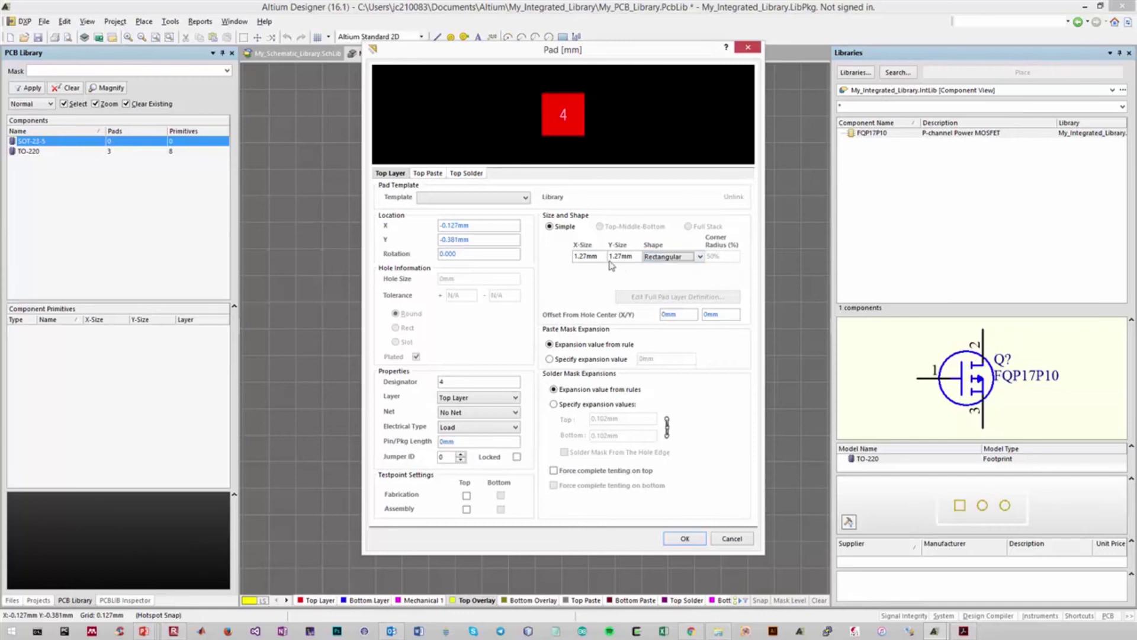
left_click_drag(587, 257, 563, 260)
key("alt+Tab")
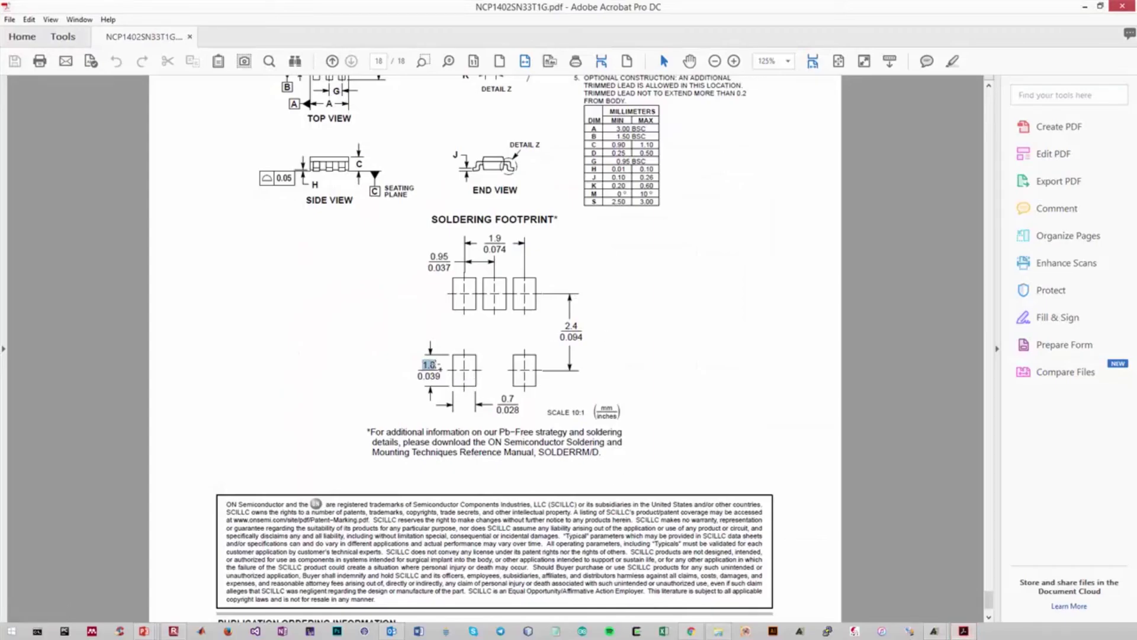
double_click(508, 398)
left_click(713, 377)
left_click(964, 631)
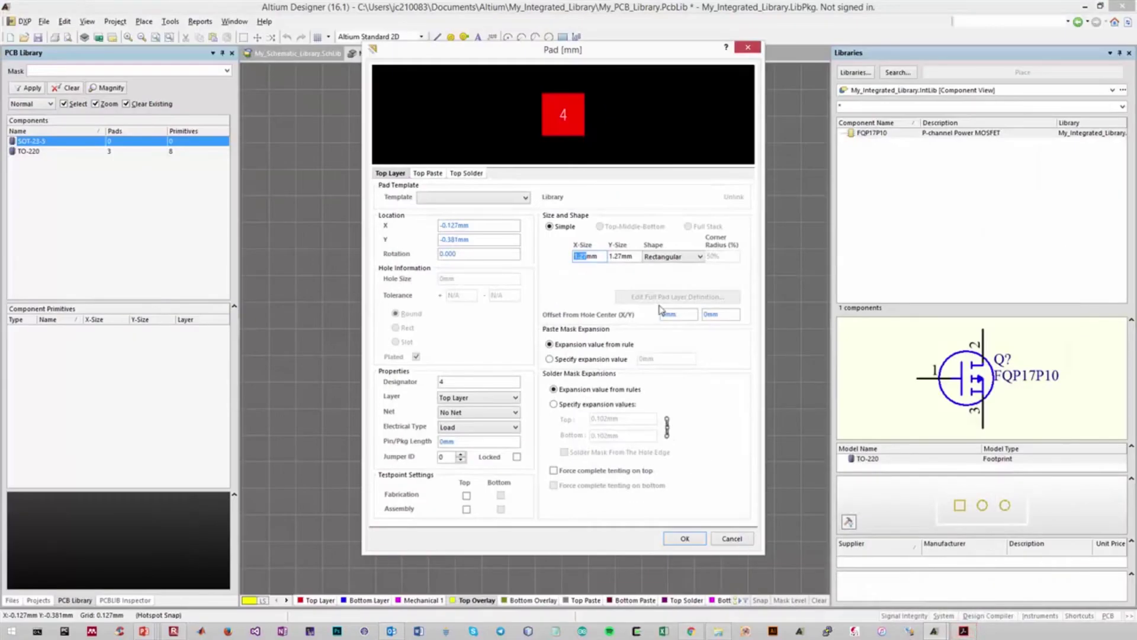
type("0.7")
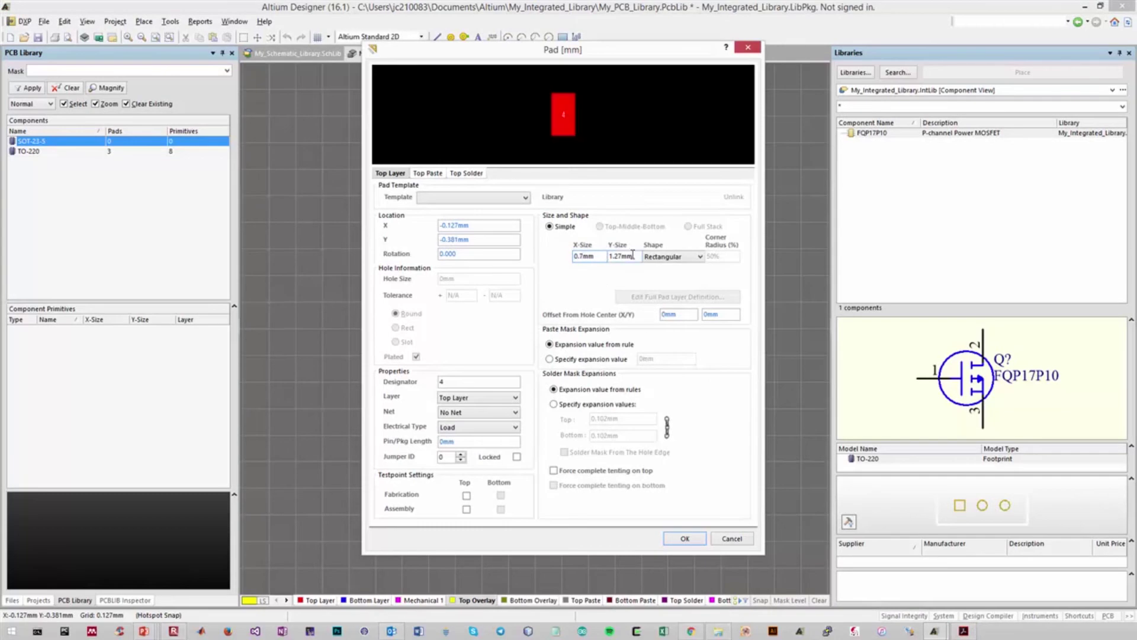
double_click(620, 256)
type("1")
- Set the pad's designator to 1 and accept its location
double_click(479, 383)
left_click(456, 384)
key("BackSpace")
type("1")
left_click_drag(456, 225, 414, 225)
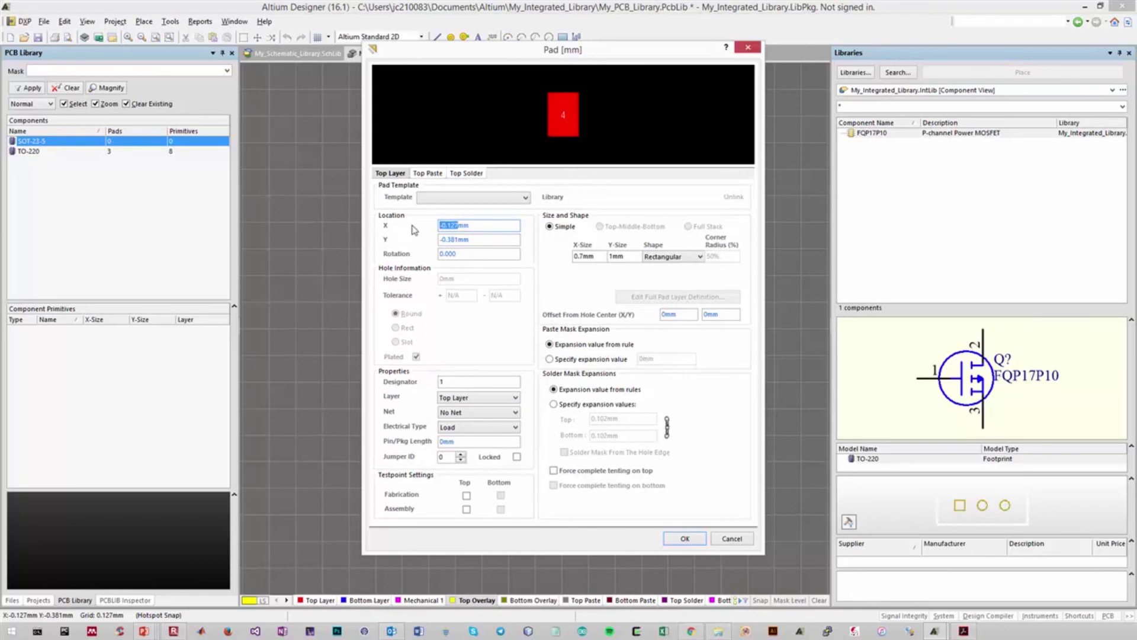
left_click_drag(460, 239, 415, 240)
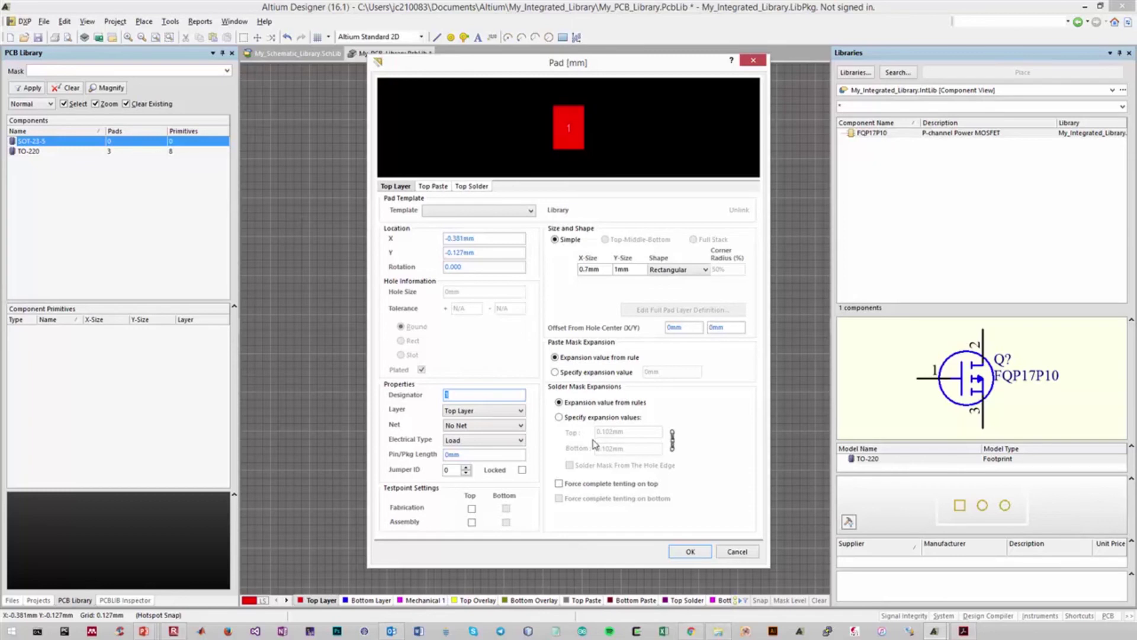
- Compare the pin numbering in the datasheet's top view with the pad arrangement of the soldering footprint, then return to Altium Designer
left_click(965, 631)
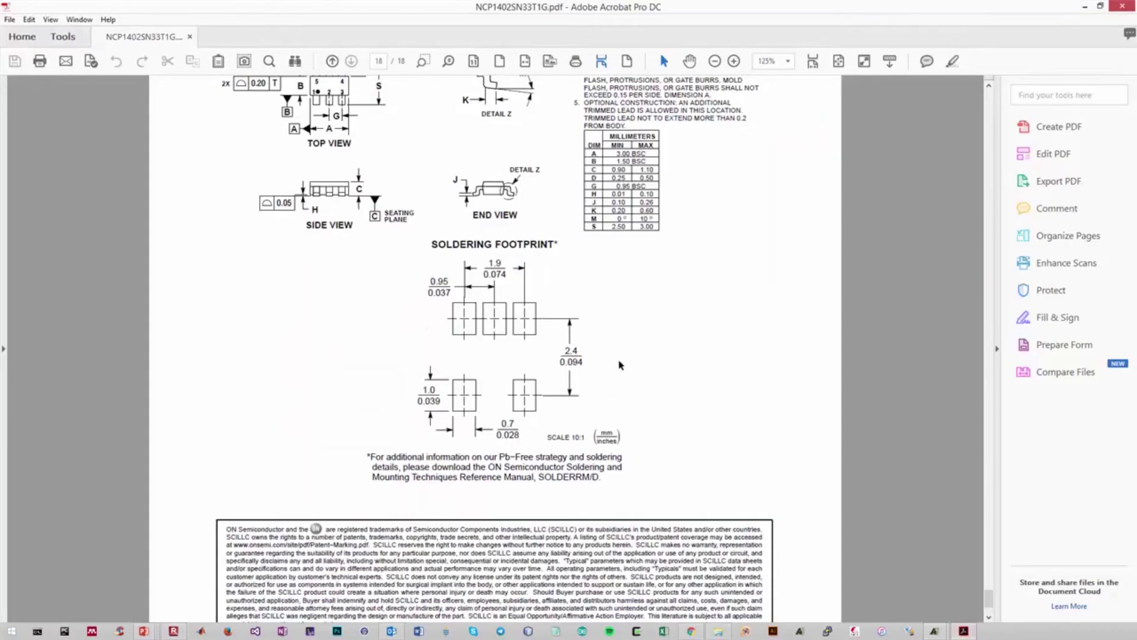
left_click_drag(404, 269, 639, 472)
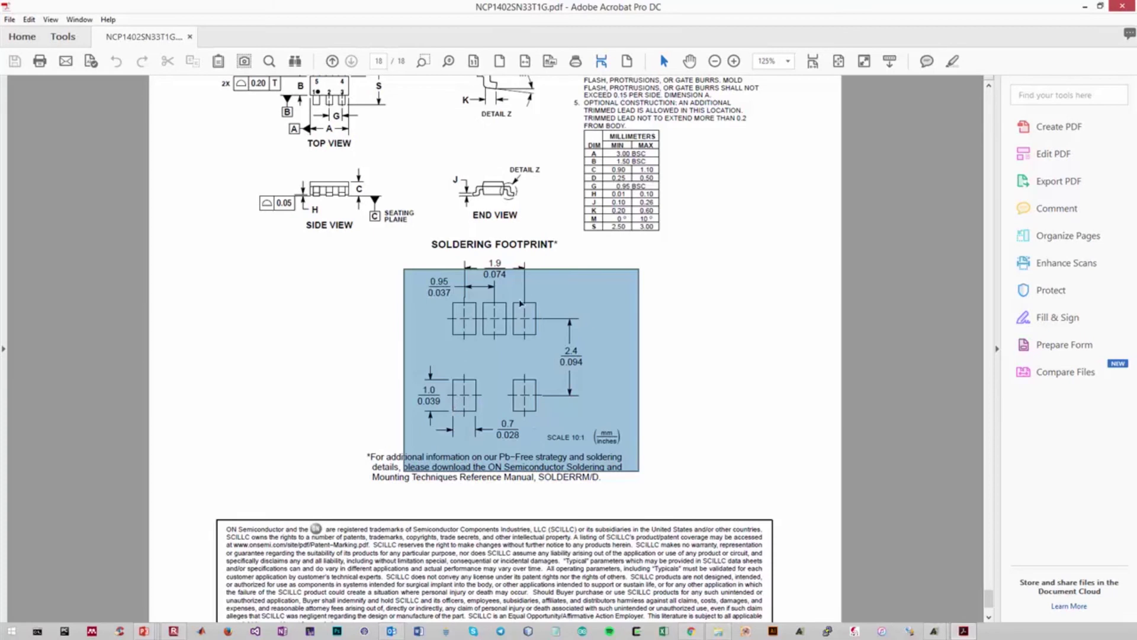
left_click(305, 309)
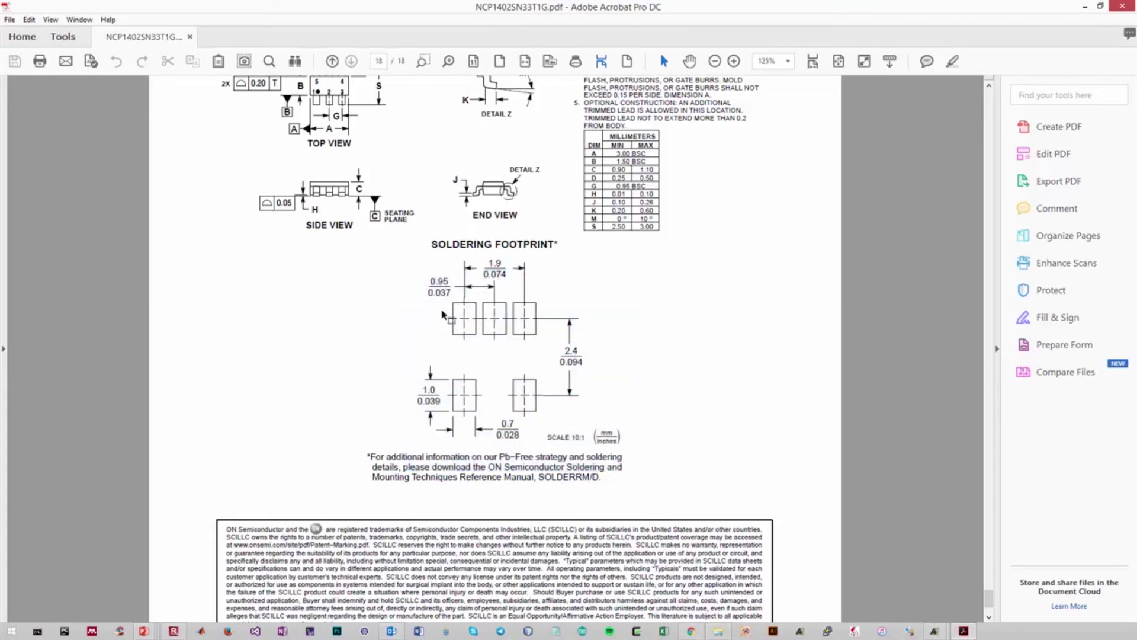
scroll(661, 379, "up", 3)
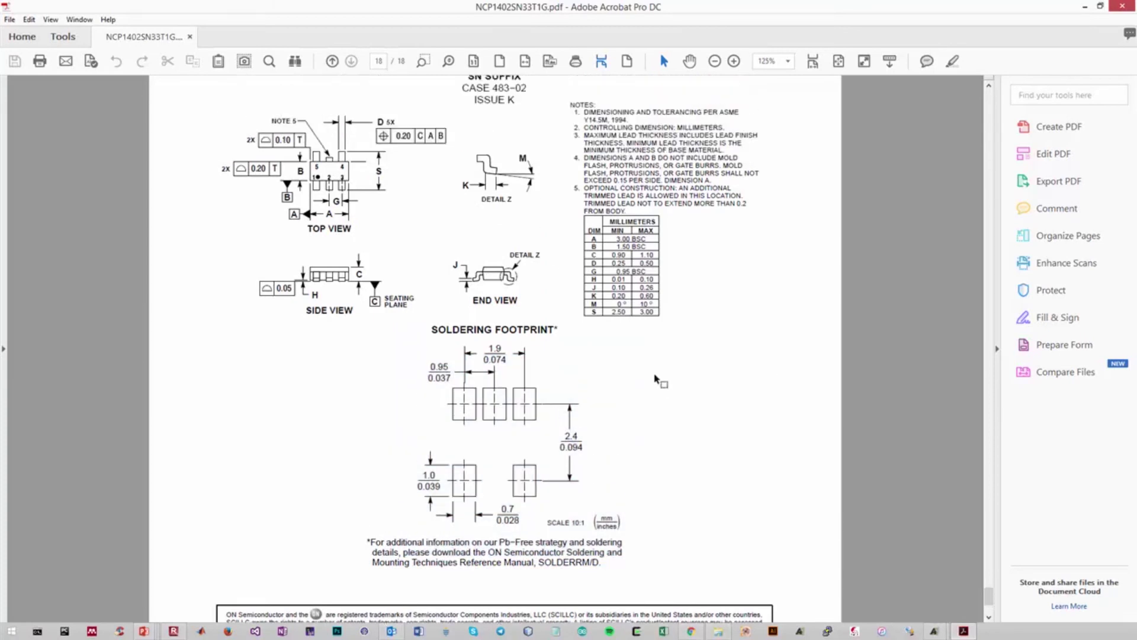
left_click_drag(384, 242, 261, 104)
left_click(421, 212)
left_click_drag(385, 249, 269, 115)
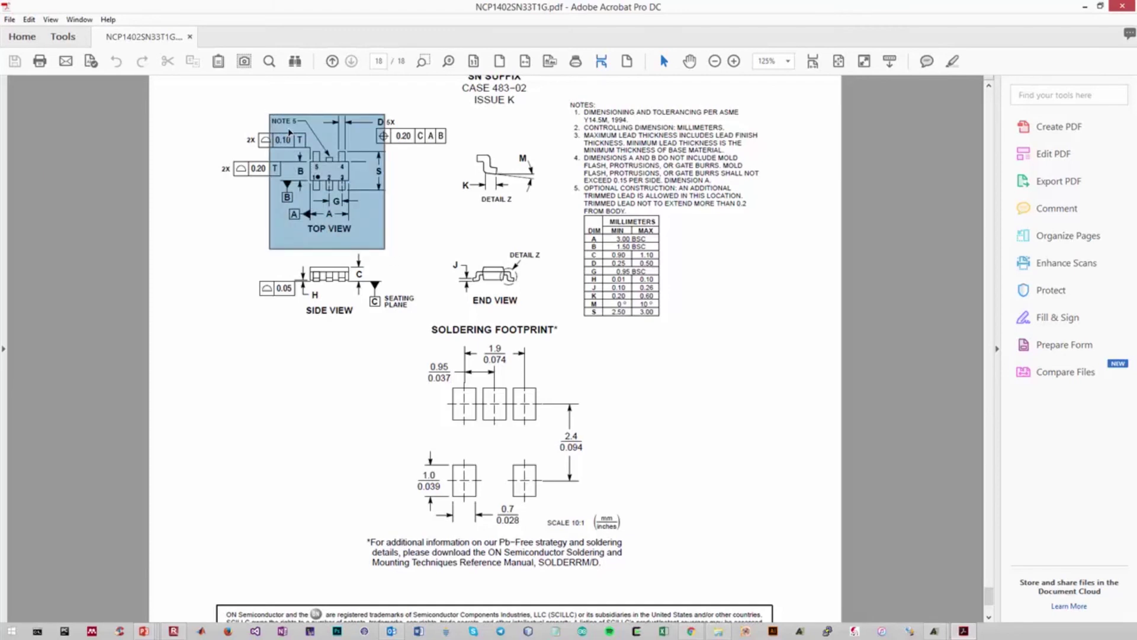
left_click(392, 226)
left_click_drag(510, 378, 555, 431)
left_click_drag(481, 382, 510, 431)
left_click_drag(439, 380, 487, 508)
left_click_drag(510, 460, 558, 519)
left_click(655, 471)
mouse_move(938, 630)
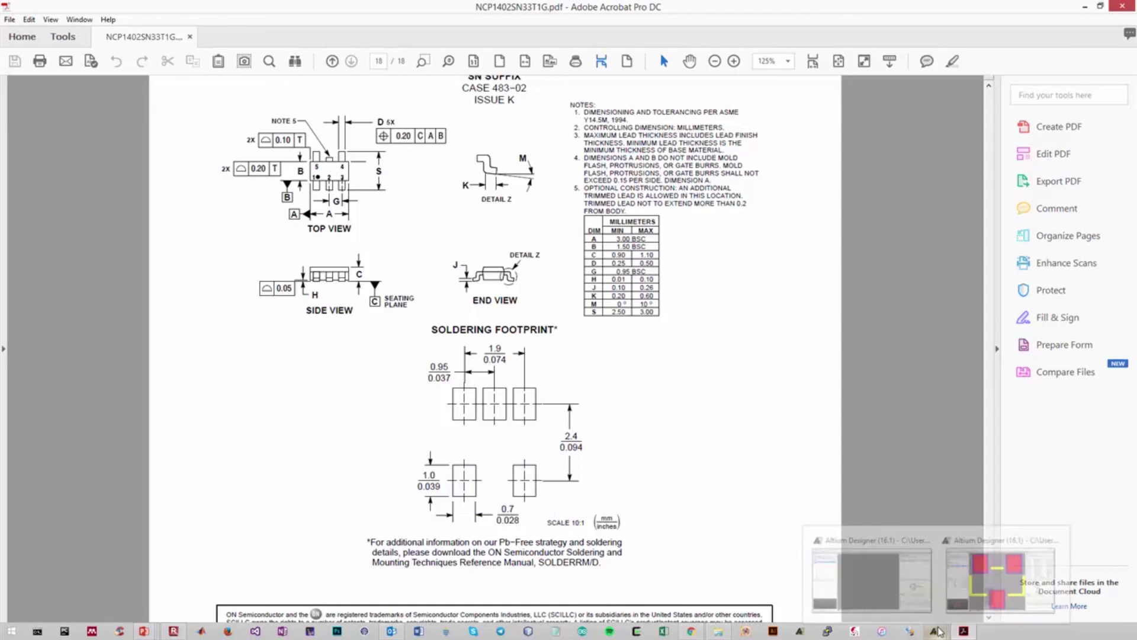
left_click(871, 572)
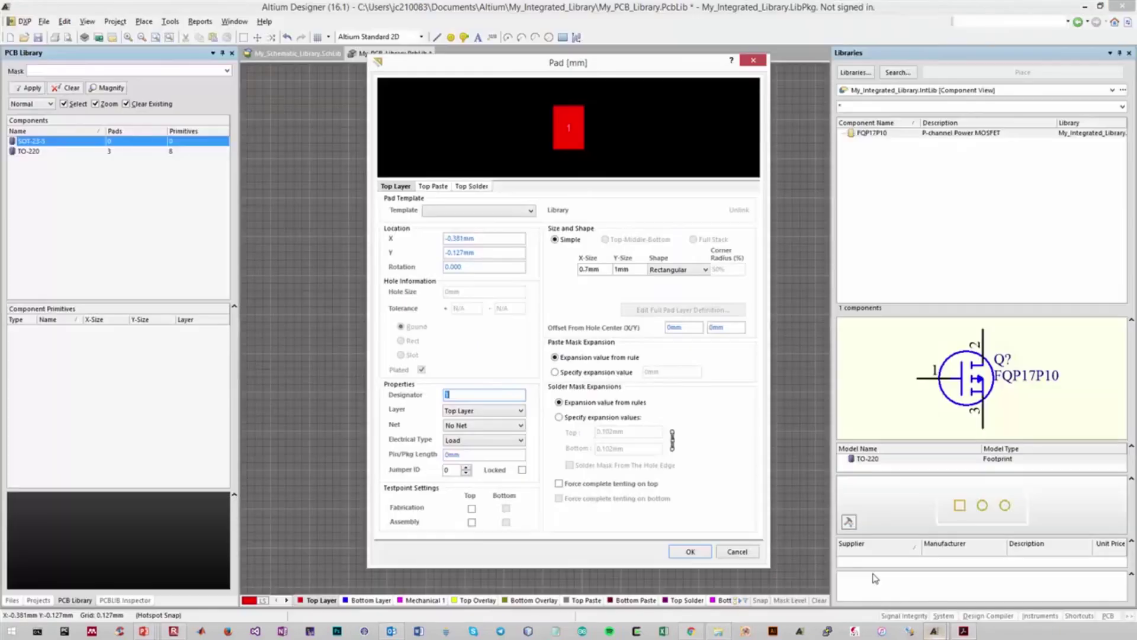
- Place pads 1, 2 and 3 from right to left above the origin and pads 4 and 5 from left to right below it
left_click(681, 550)
left_click(677, 199)
left_click(542, 187)
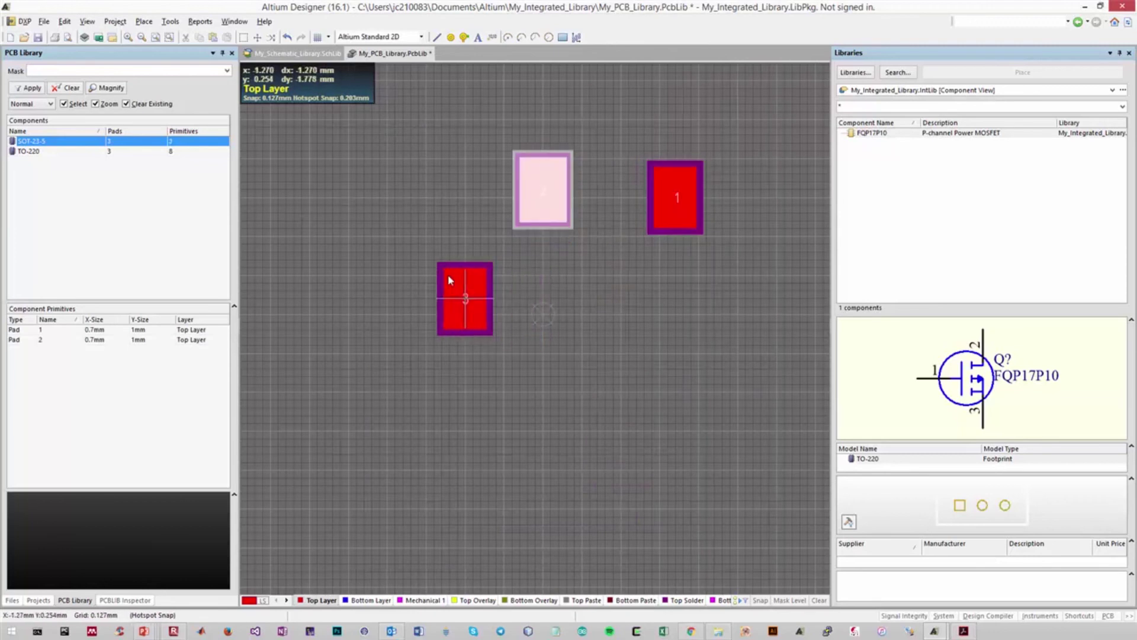
left_click(419, 191)
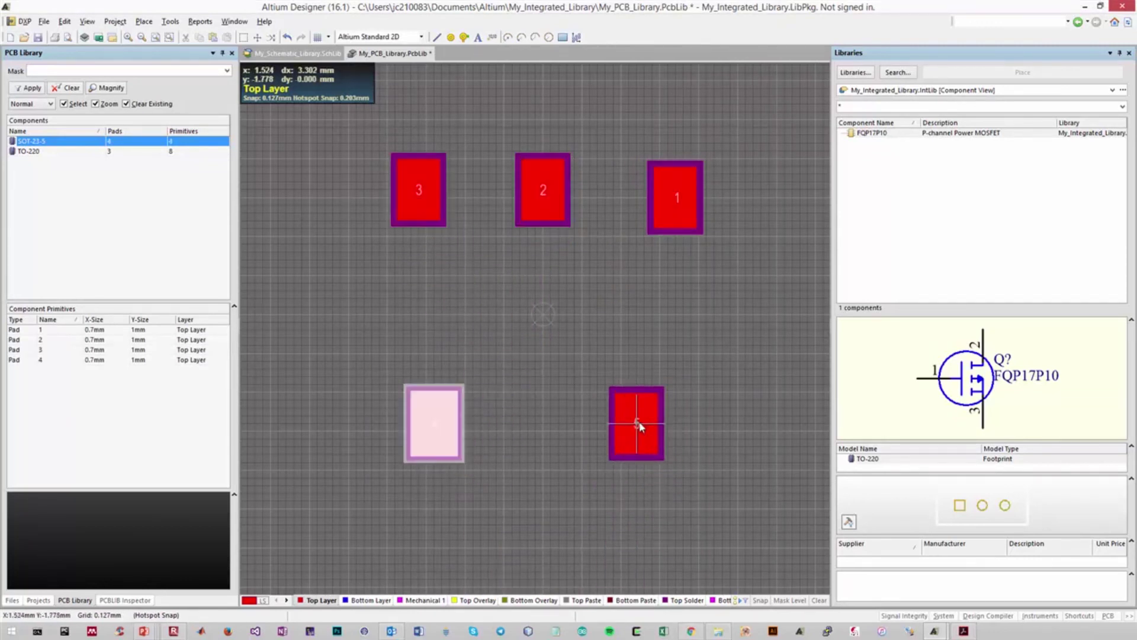
left_click(636, 423)
right_click(721, 426)
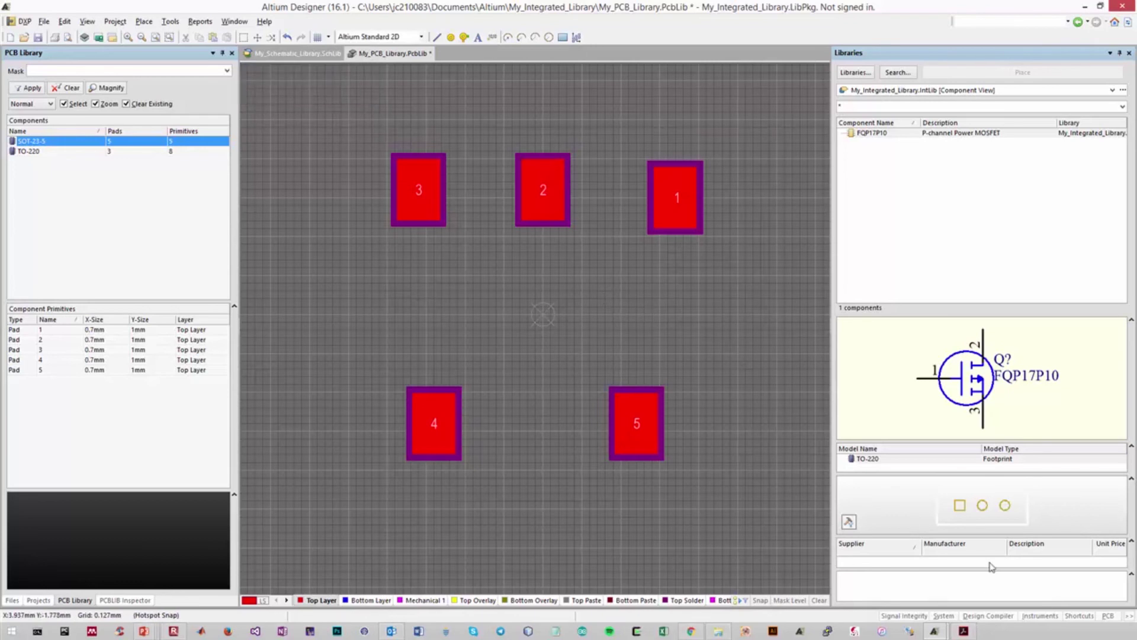
left_click(674, 200)
left_click(543, 189)
left_click(440, 185)
left_click(677, 362)
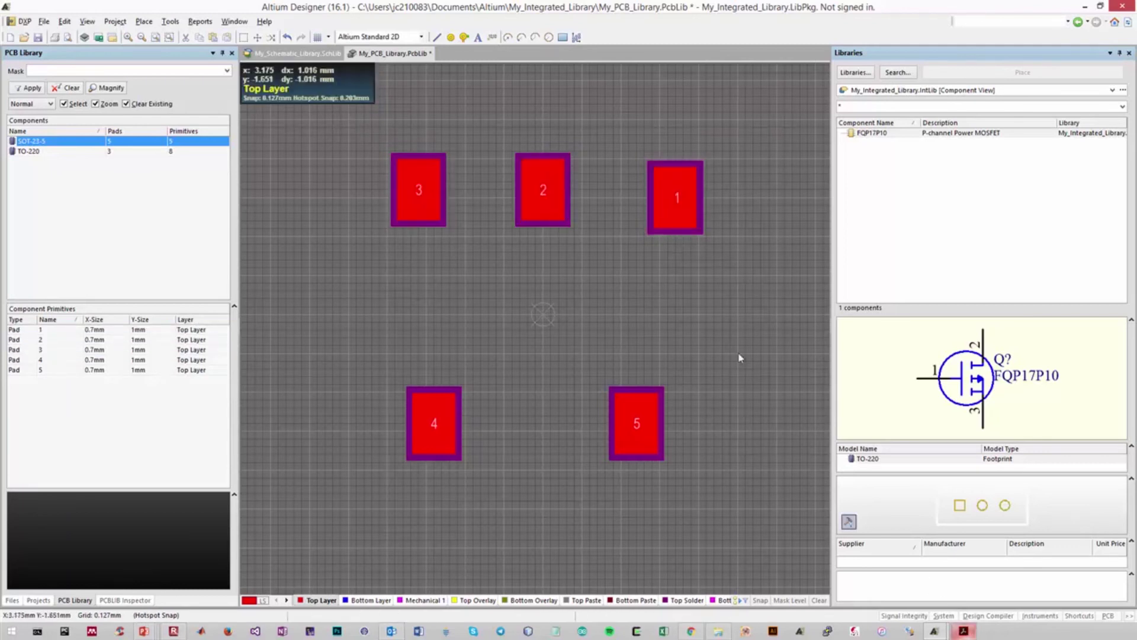
left_click(679, 196)
- Examine the horizontal and vertical pad spacing of the soldering footprint in the datasheet PDF to work out the pad coordinates
left_click(964, 631)
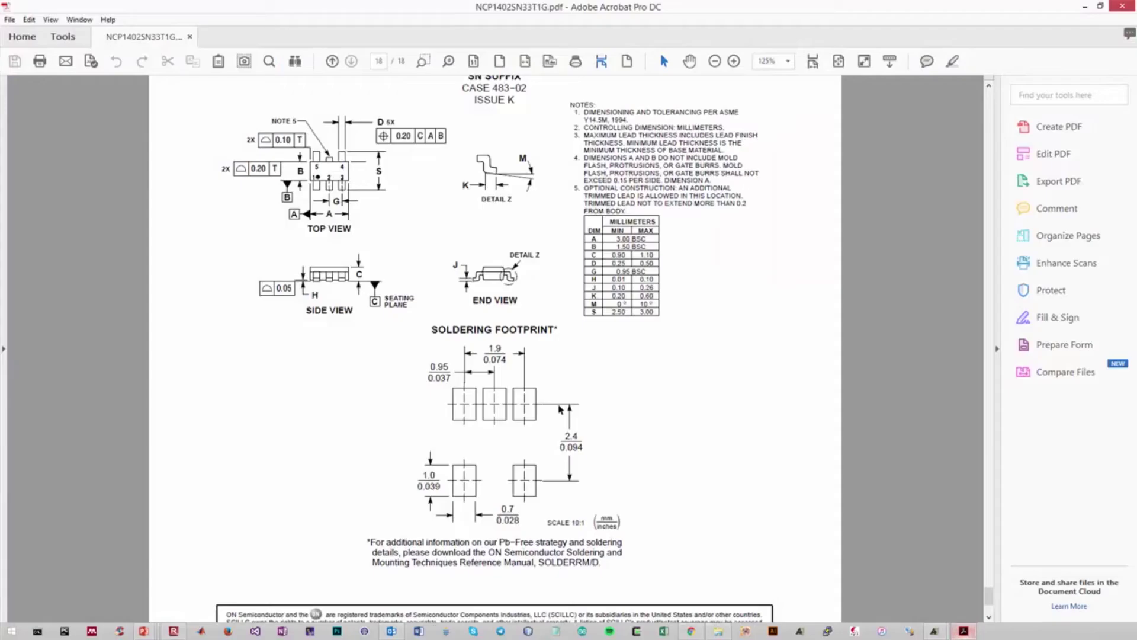
left_click_drag(542, 380, 511, 442)
left_click(567, 430)
left_click_drag(491, 444, 504, 453)
left_click(573, 436)
left_click_drag(565, 436, 579, 437)
left_click(538, 460)
left_click_drag(524, 444, 538, 404)
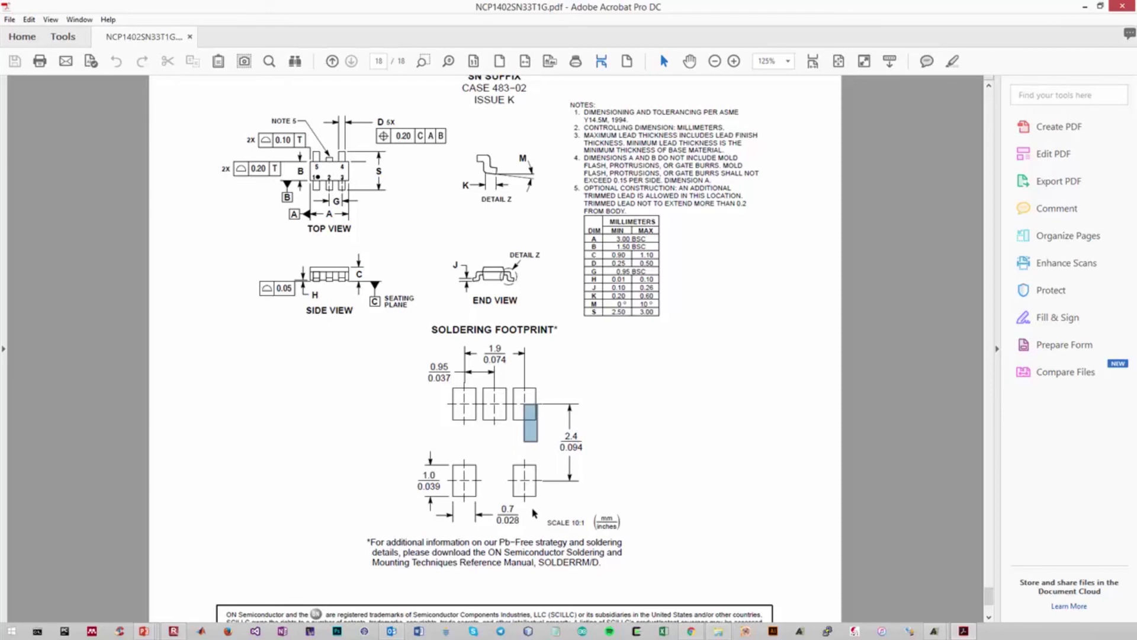
left_click(511, 439)
left_click(449, 366)
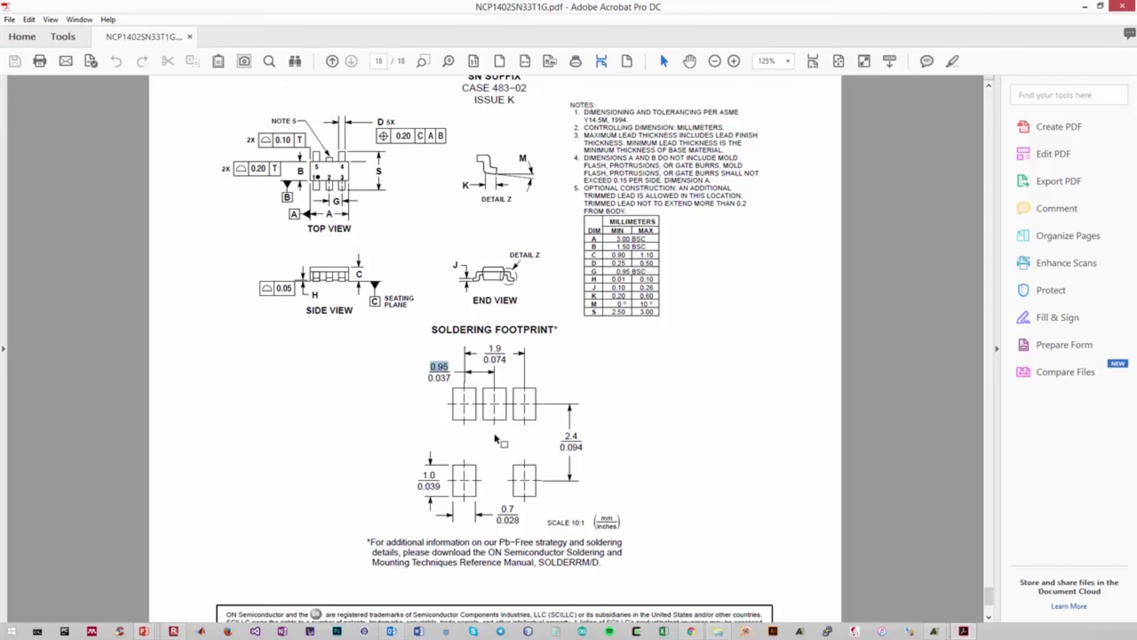
- Return from the datasheet PDF to Altium Designer and set pad 1's location to X 0.95 mm, Y 1.2 mm
left_click_drag(494, 431, 525, 396)
left_click(607, 431)
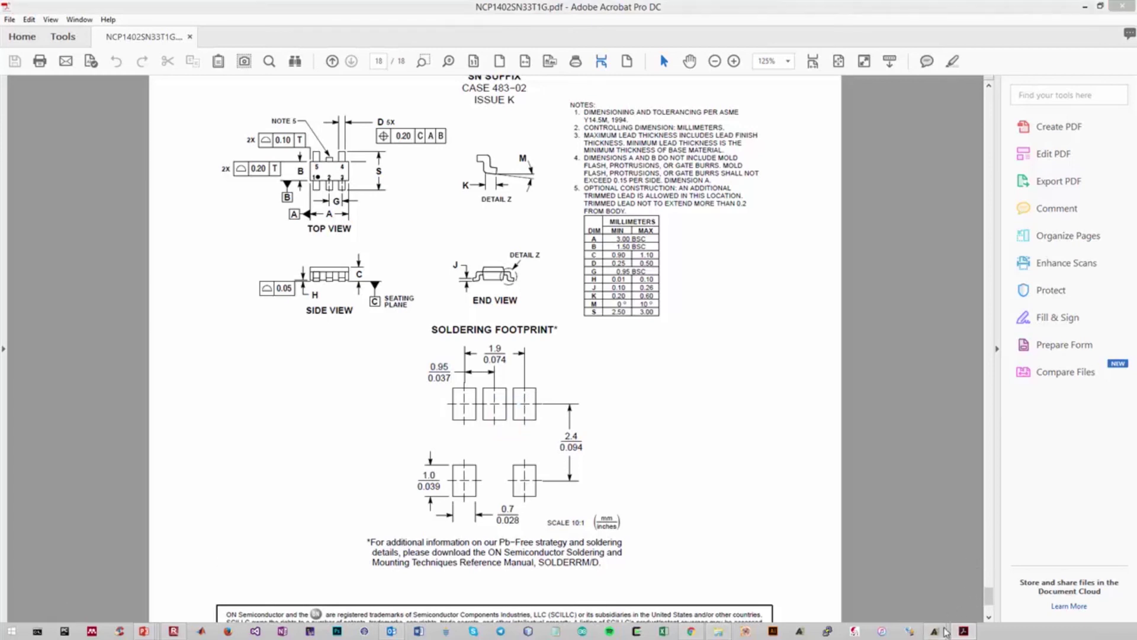
mouse_move(935, 631)
left_click(870, 569)
key("Tab")
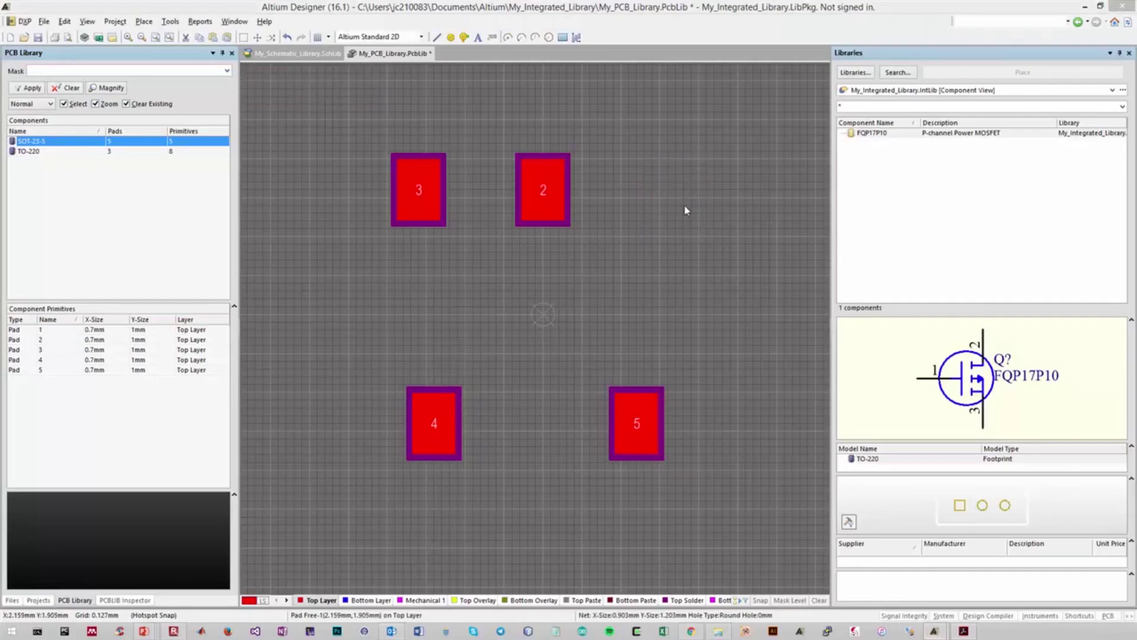
left_click_drag(462, 238, 312, 242)
type("0.95mm")
left_click_drag(462, 249, 256, 233)
type("1.2mm")
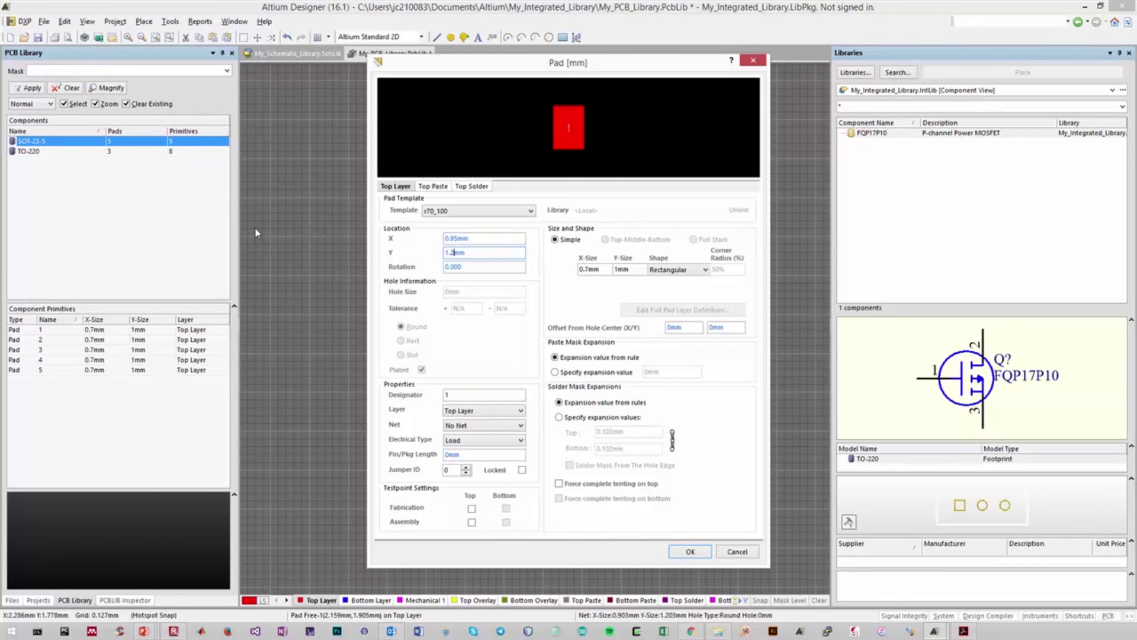
key("Return")
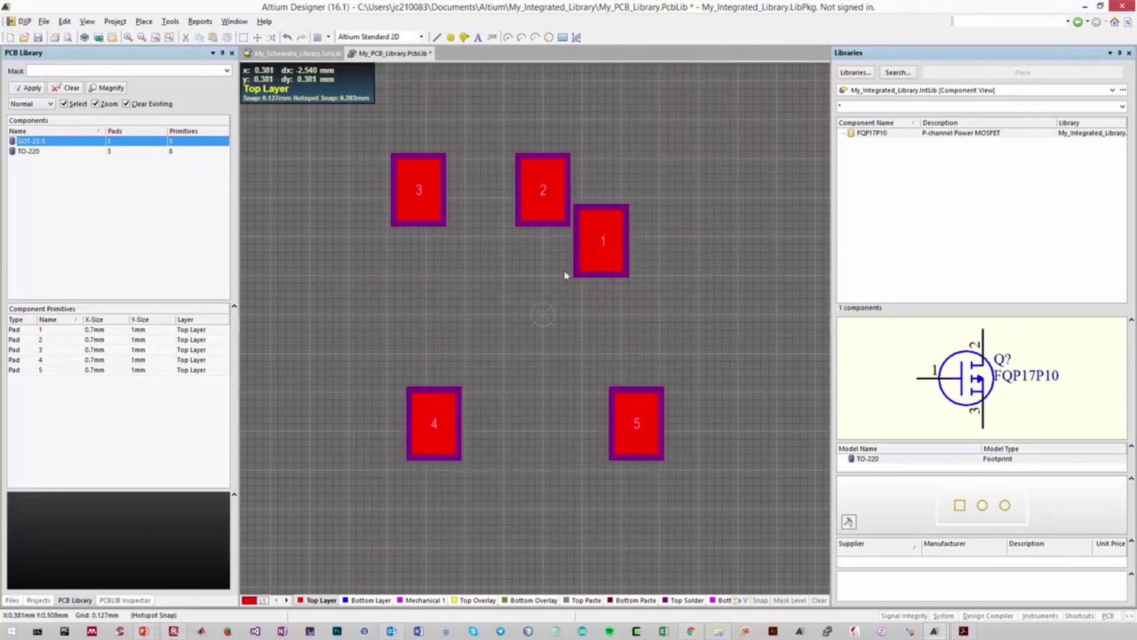
left_click(606, 238)
- Check the middle upper pad's position in the datasheet PDF's soldering footprint, then return to Altium Designer
left_click(542, 191)
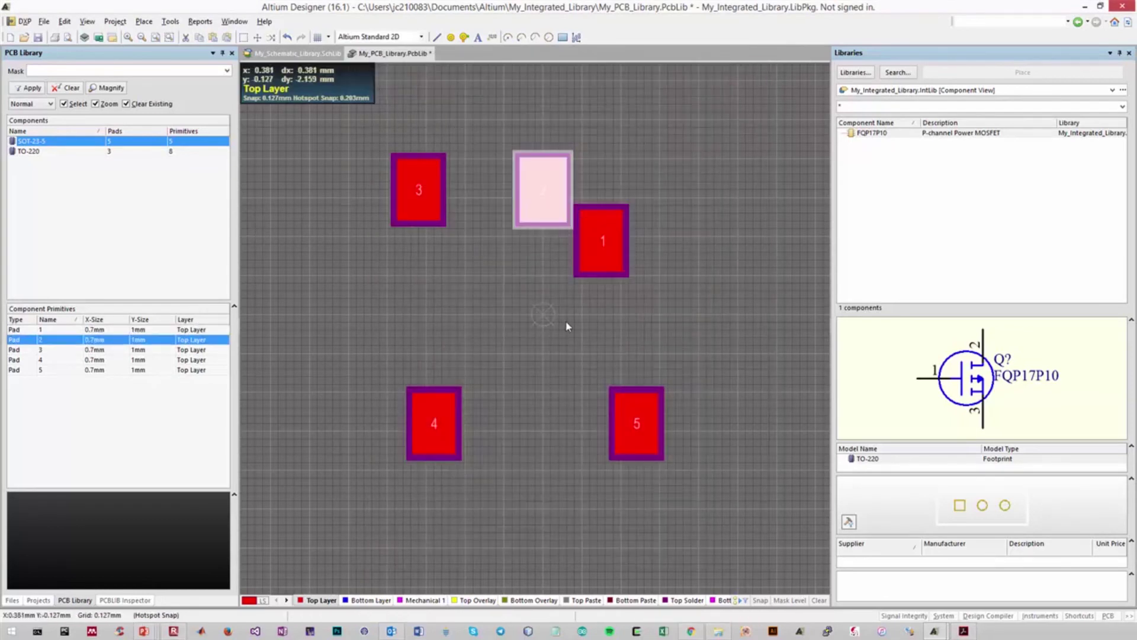
left_click(567, 326)
left_click(964, 631)
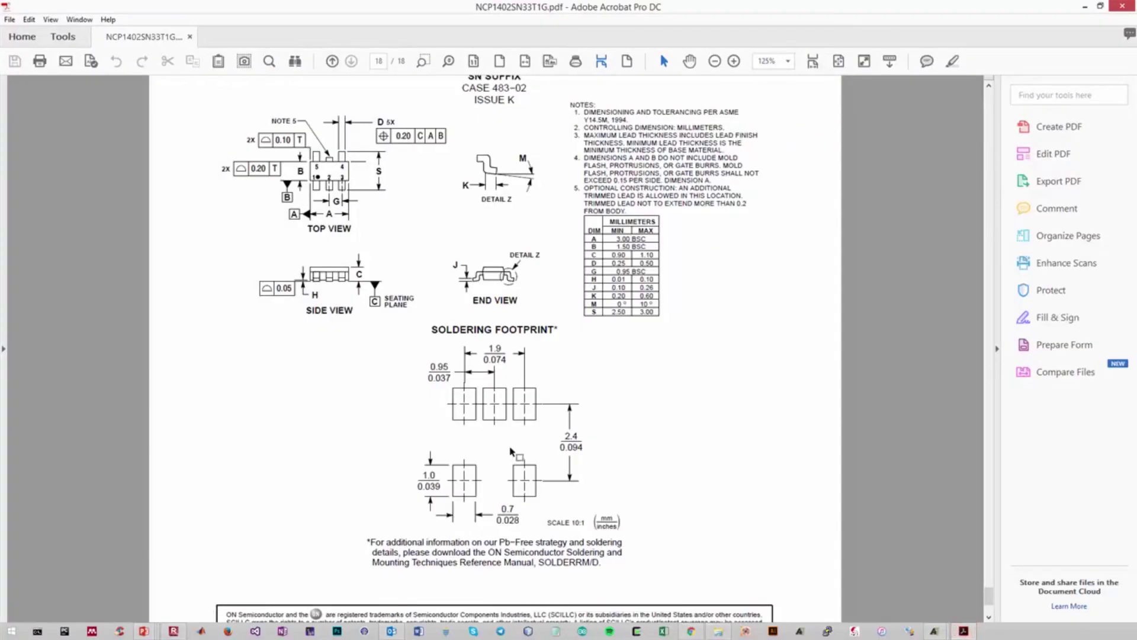
left_click_drag(494, 448, 483, 374)
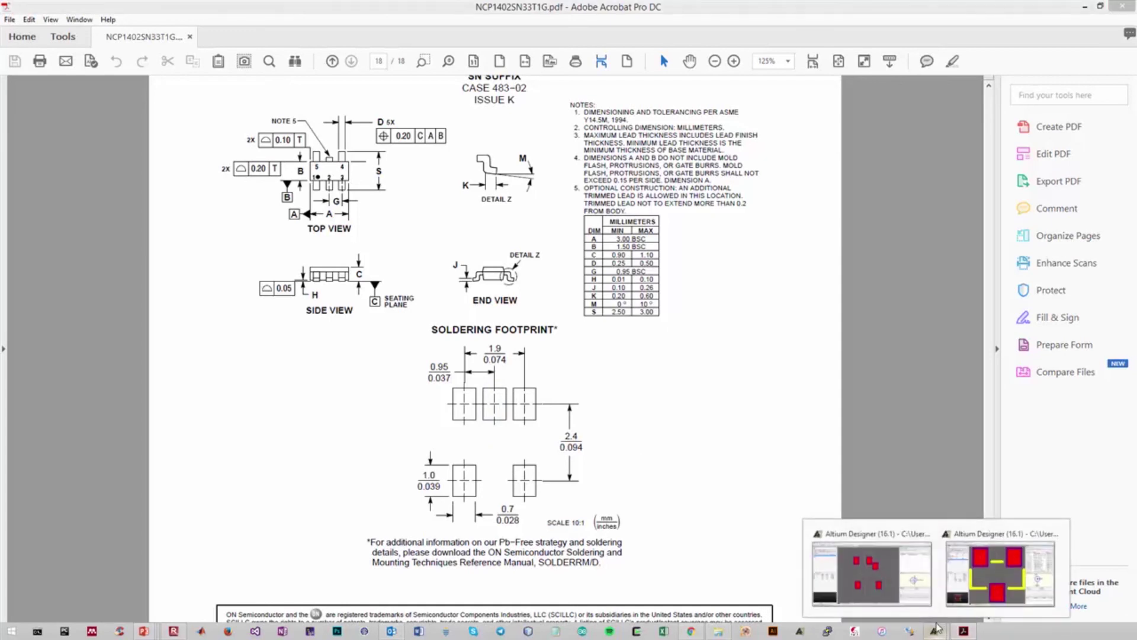
left_click(871, 571)
- Set pad 2's Y location to 1.2 mm
double_click(543, 197)
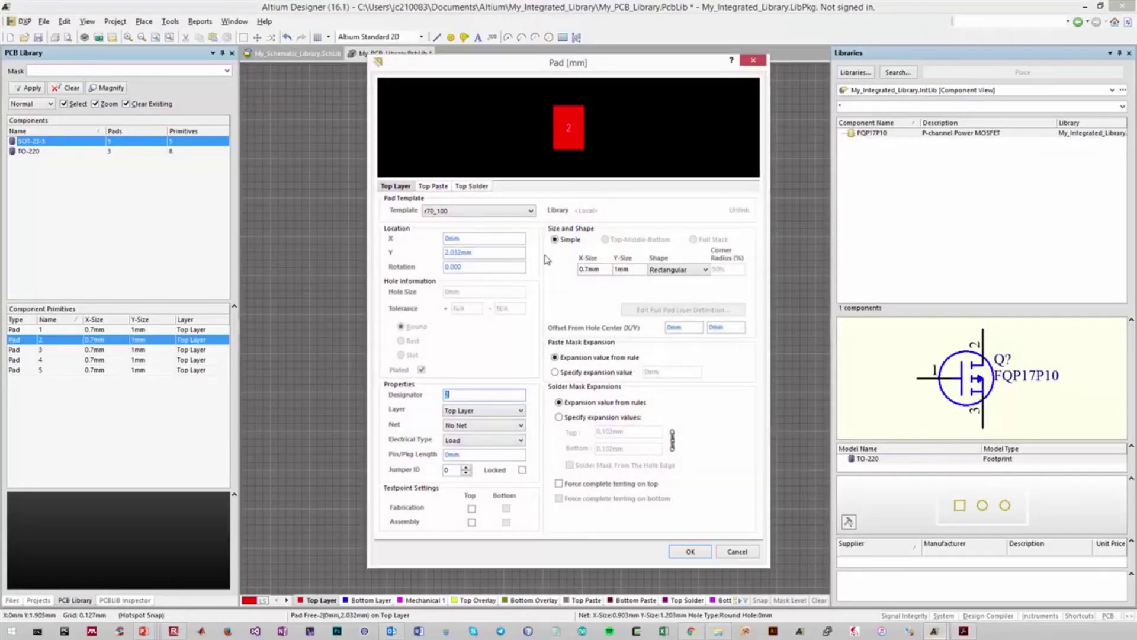
double_click(459, 250)
type("1.2")
key("Return")
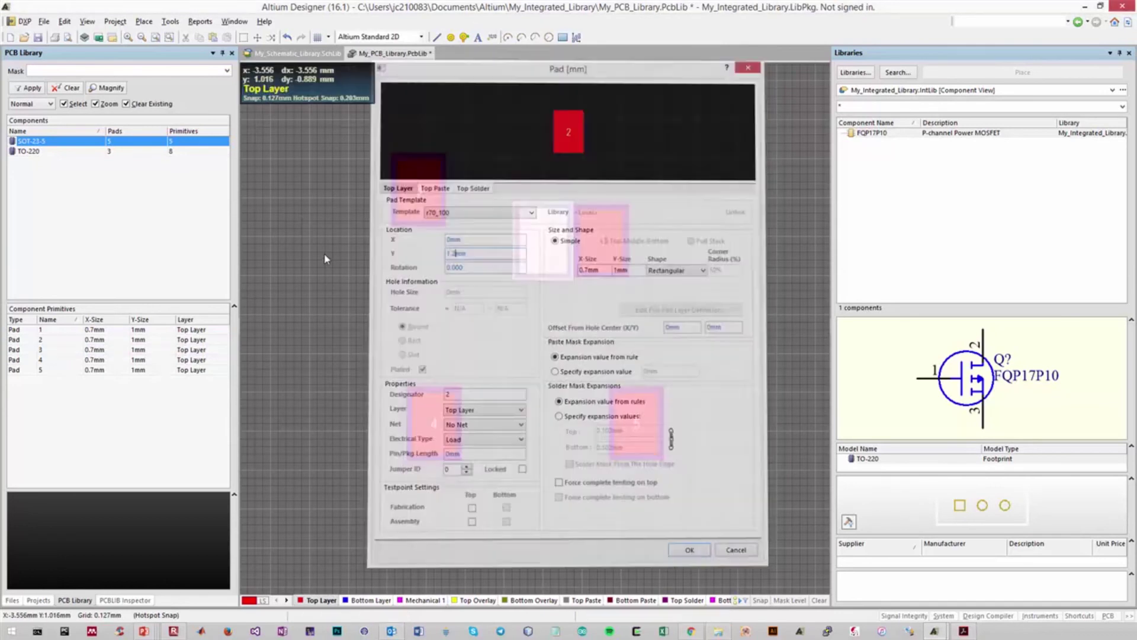
left_click(644, 294)
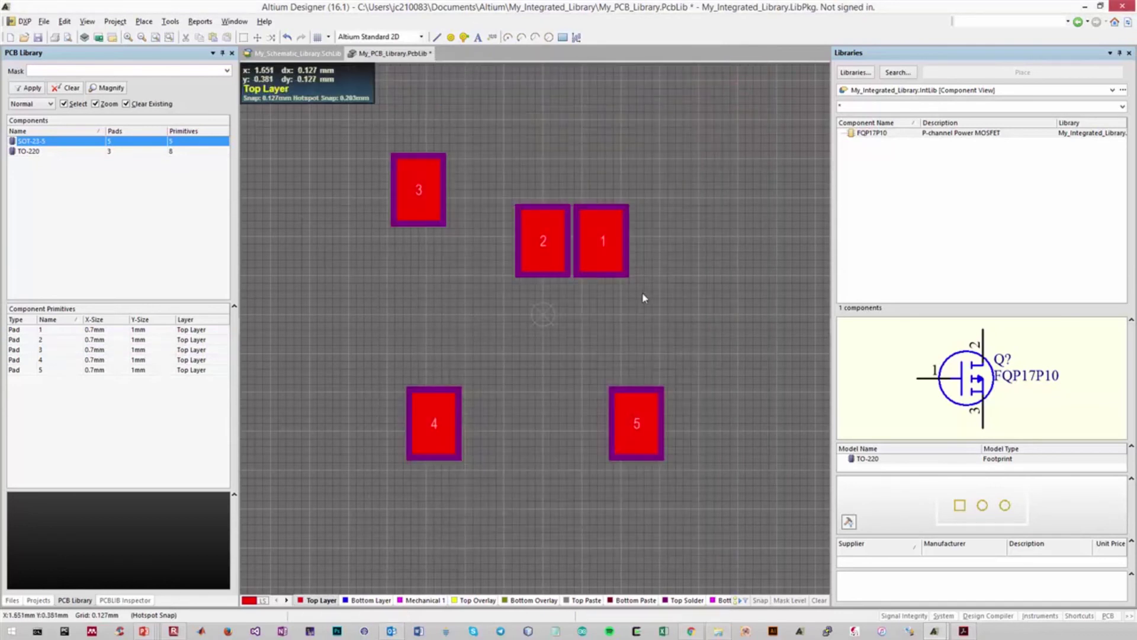
- Check the 0.95 mm and 2.4 mm pad spacings in the datasheet PDF, then return to Altium Designer
left_click(965, 631)
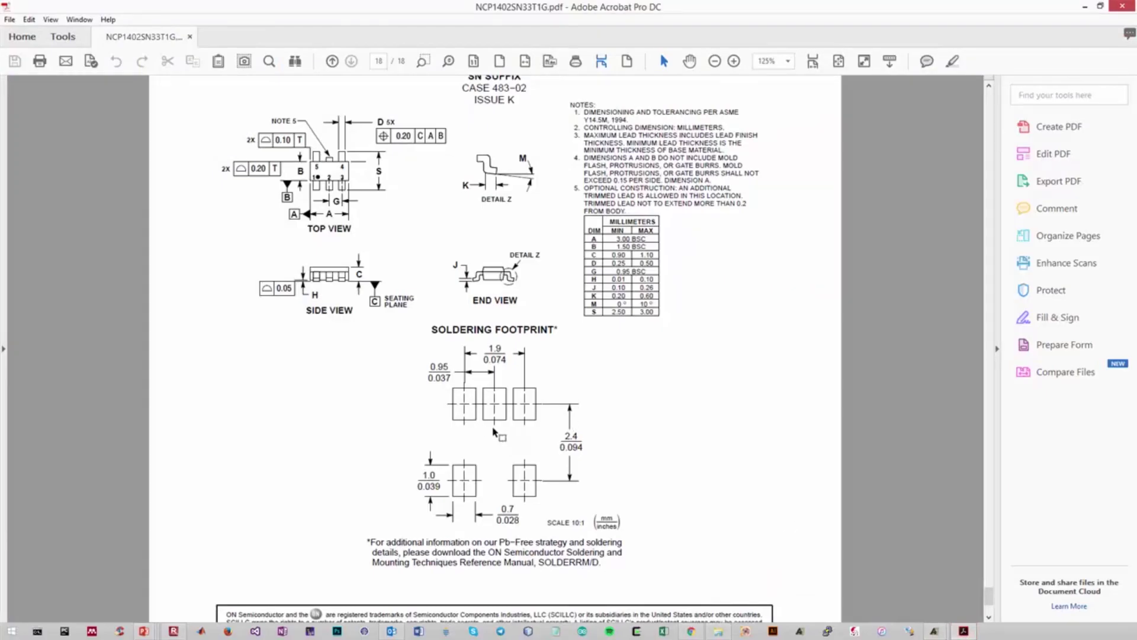
left_click_drag(424, 365, 451, 366)
left_click_drag(558, 437, 585, 436)
key("alt+Tab")
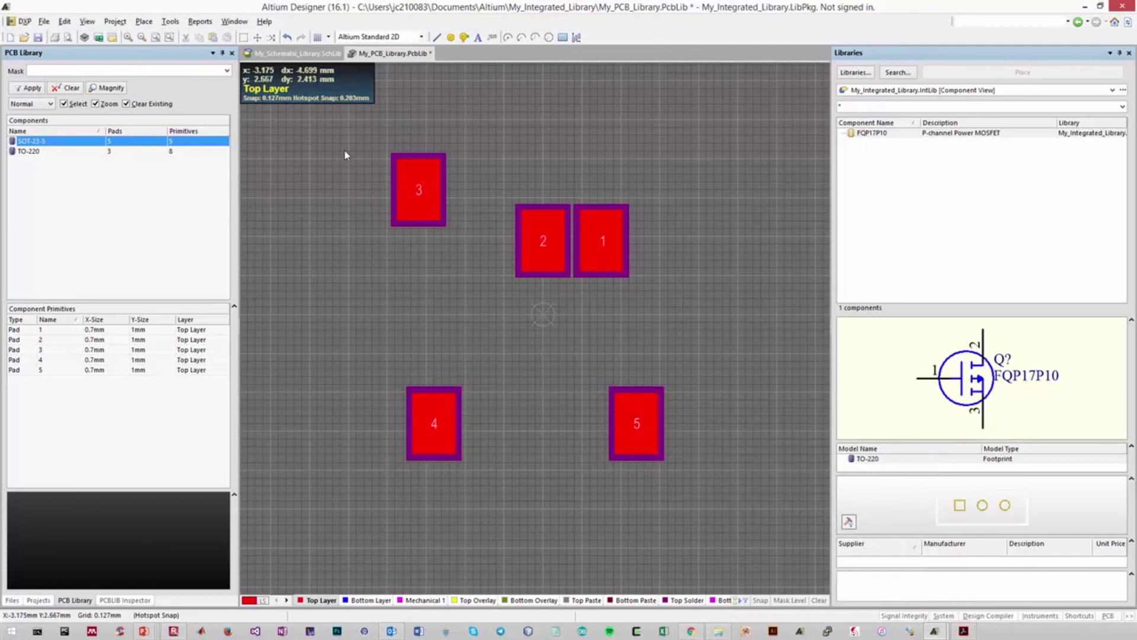
- Set pad 3's location to X -0.95 mm, Y 1.2 mm
double_click(434, 206)
left_click_drag(464, 238, 449, 239)
type("0")
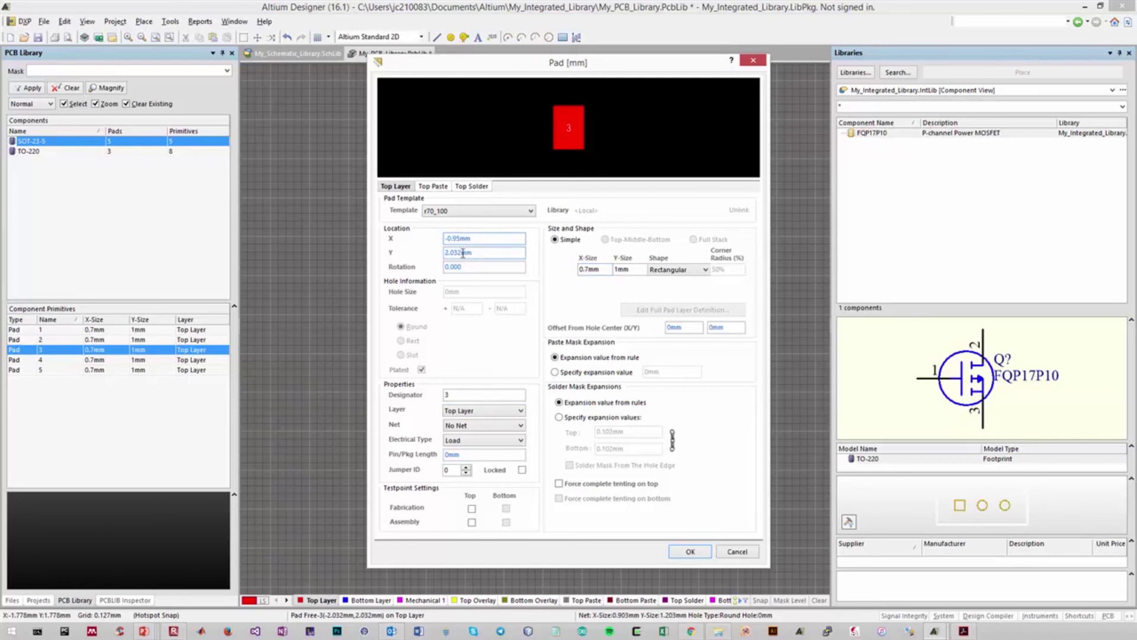
left_click_drag(463, 254, 438, 254)
type("1.2")
key("Return")
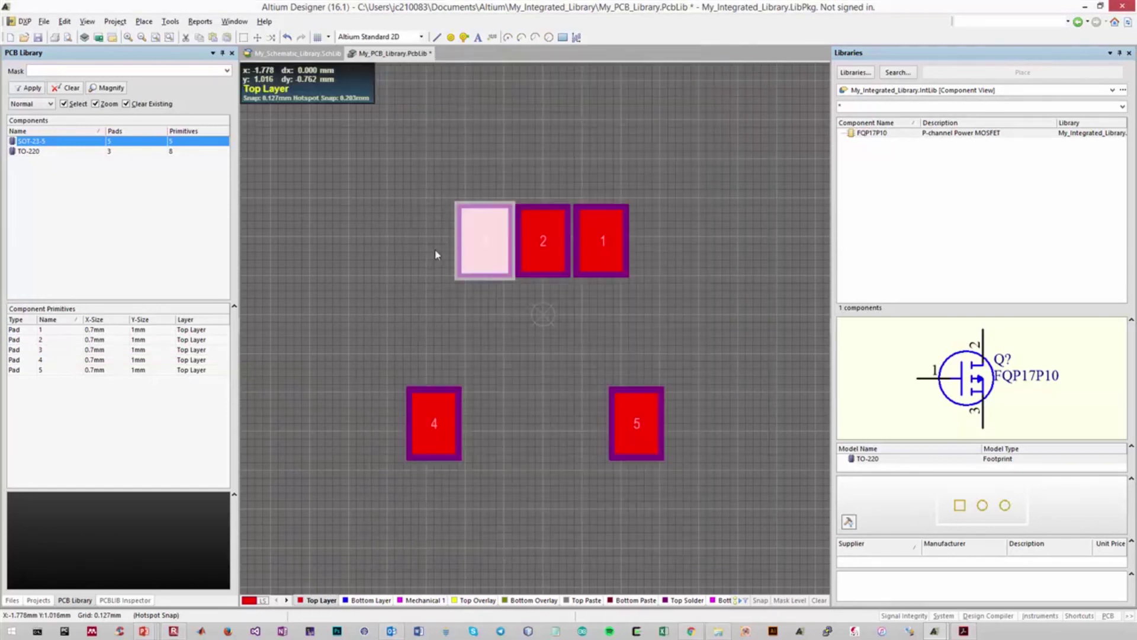
- Check the lower pads in the datasheet PDF and, back in Altium Designer, set pad 4's location to X -0.95 mm, Y -1.2 mm
left_click(963, 631)
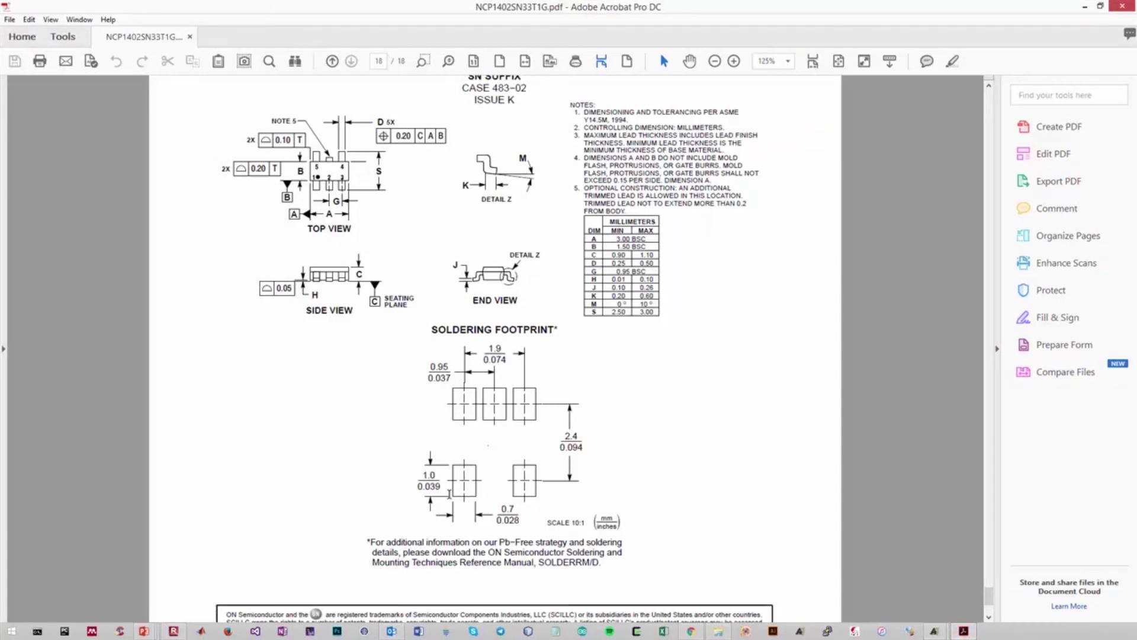
left_click(972, 632)
double_click(437, 422)
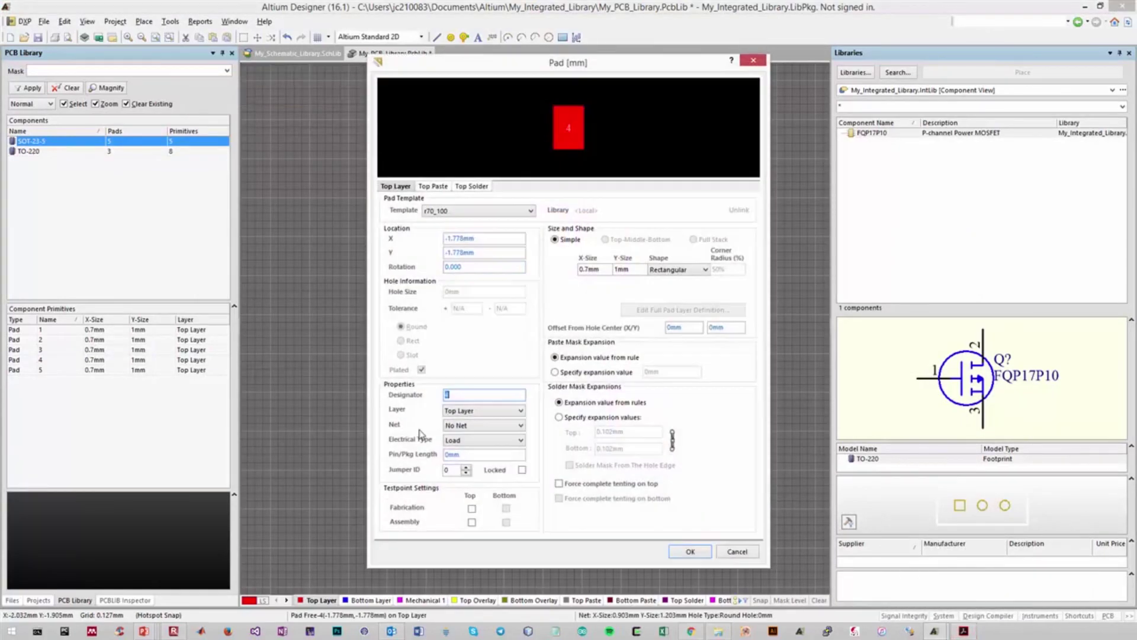
double_click(464, 238)
type("0.95")
key("Tab")
type("-1.2mm")
key("Return")
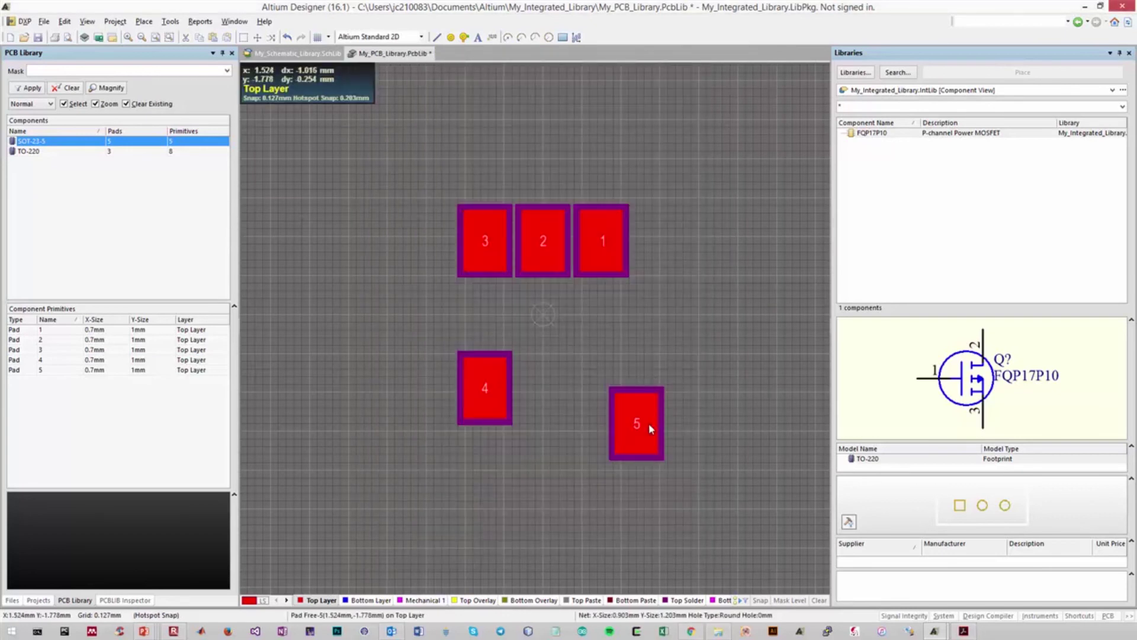
- Consult the soldering footprint in the datasheet PDF again and set pad 5's location in Altium Designer to X 0.95 mm, Y -1.2 mm
left_click(966, 631)
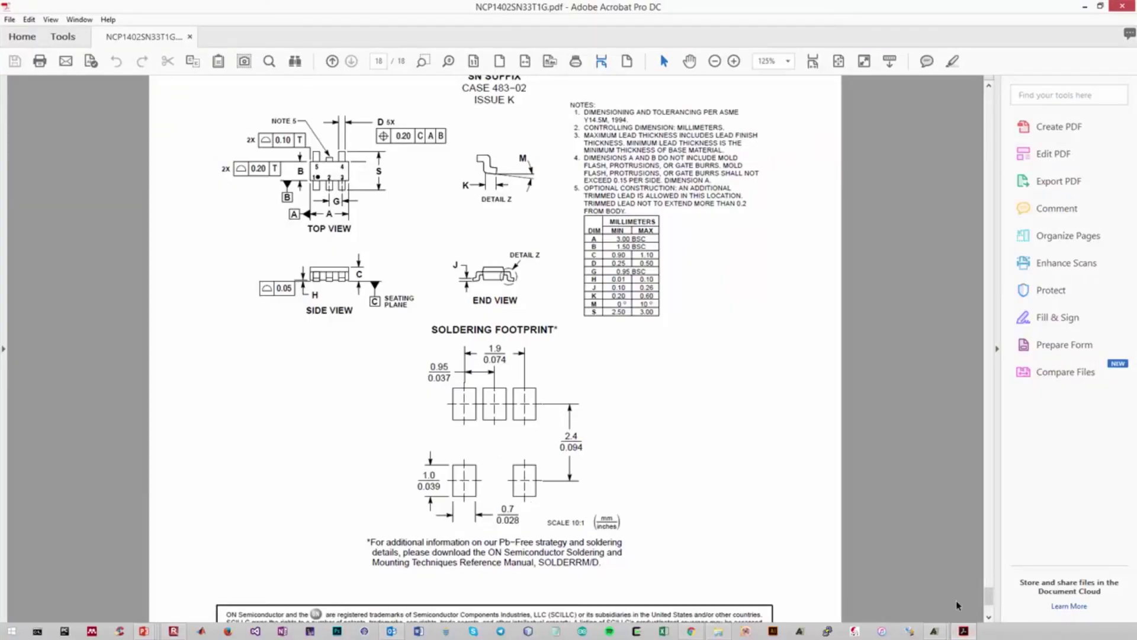
left_click(964, 631)
double_click(634, 423)
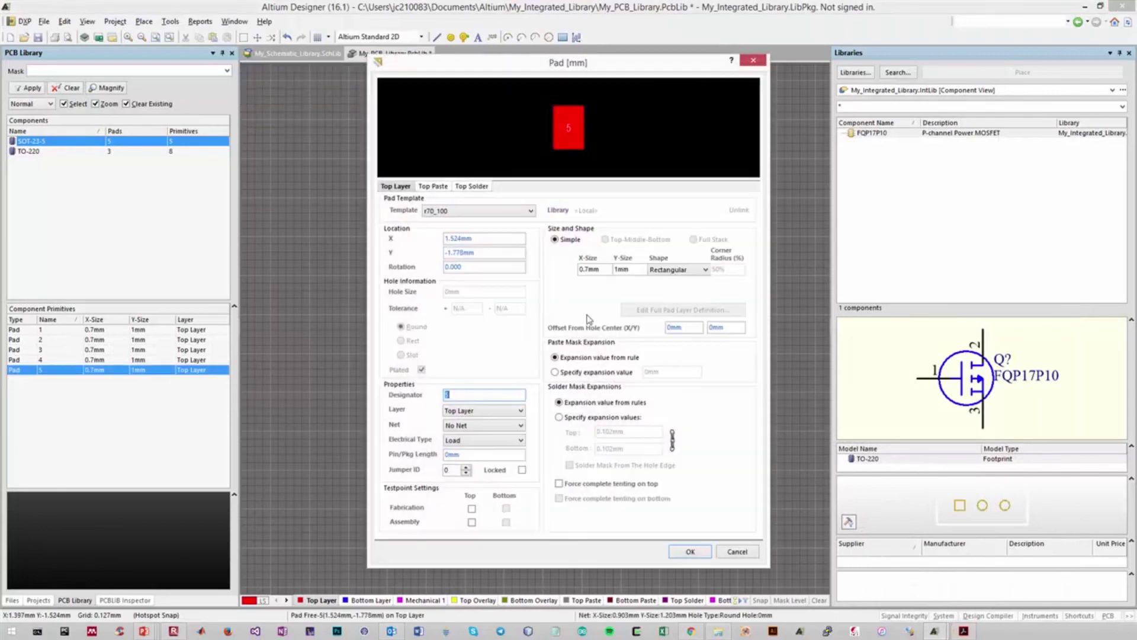
double_click(459, 238)
type("0.95")
key("Tab")
type("-1.778")
key("Return")
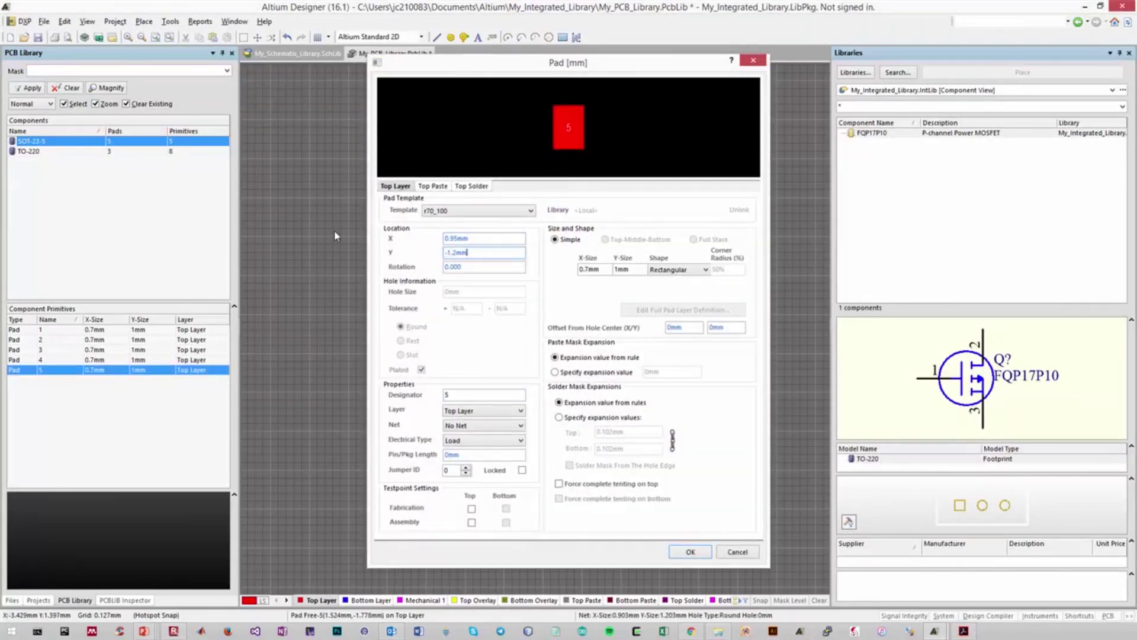
left_click(447, 178)
left_click_drag(417, 167, 694, 496)
left_click(717, 447)
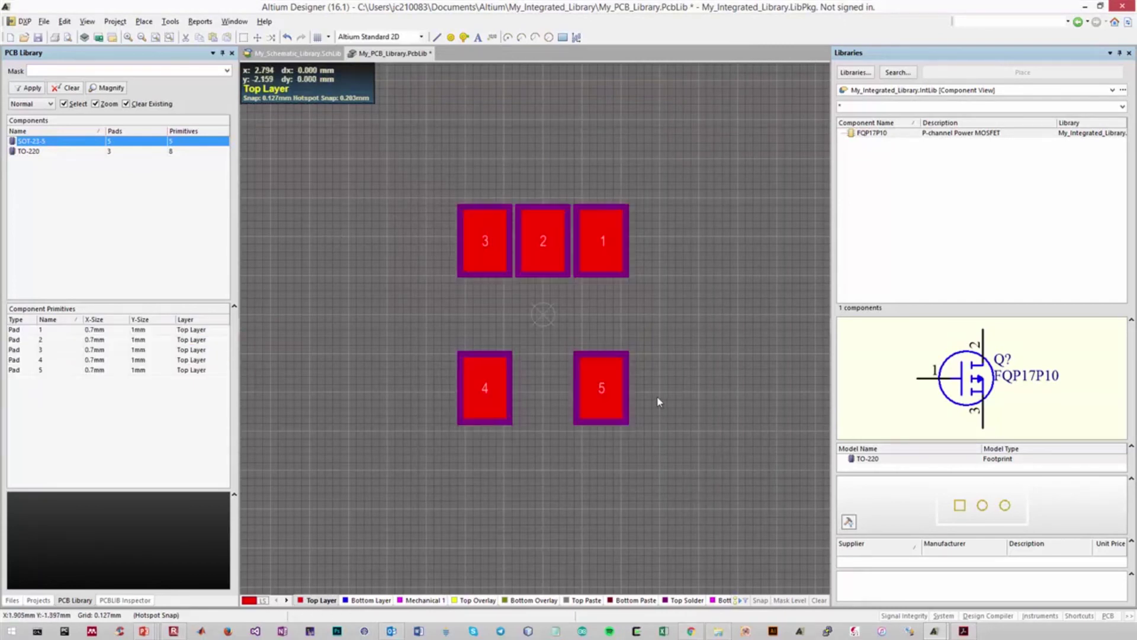
scroll(555, 345, "down", 2, "ctrl")
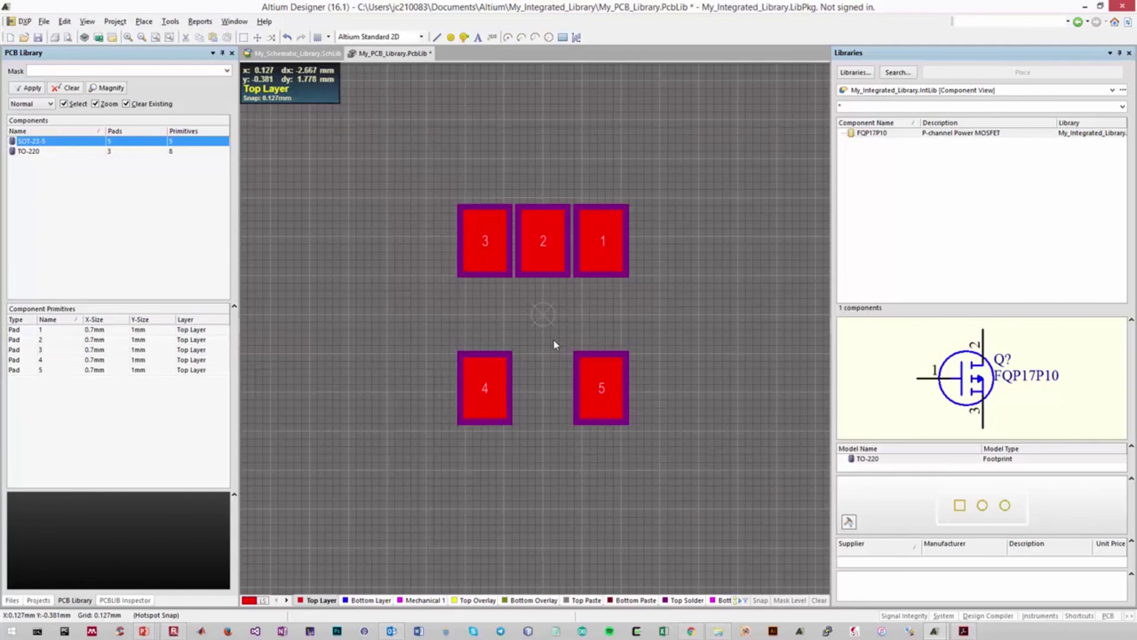
scroll(555, 344, "up", 3, "ctrl")
scroll(556, 345, "down", 2, "ctrl")
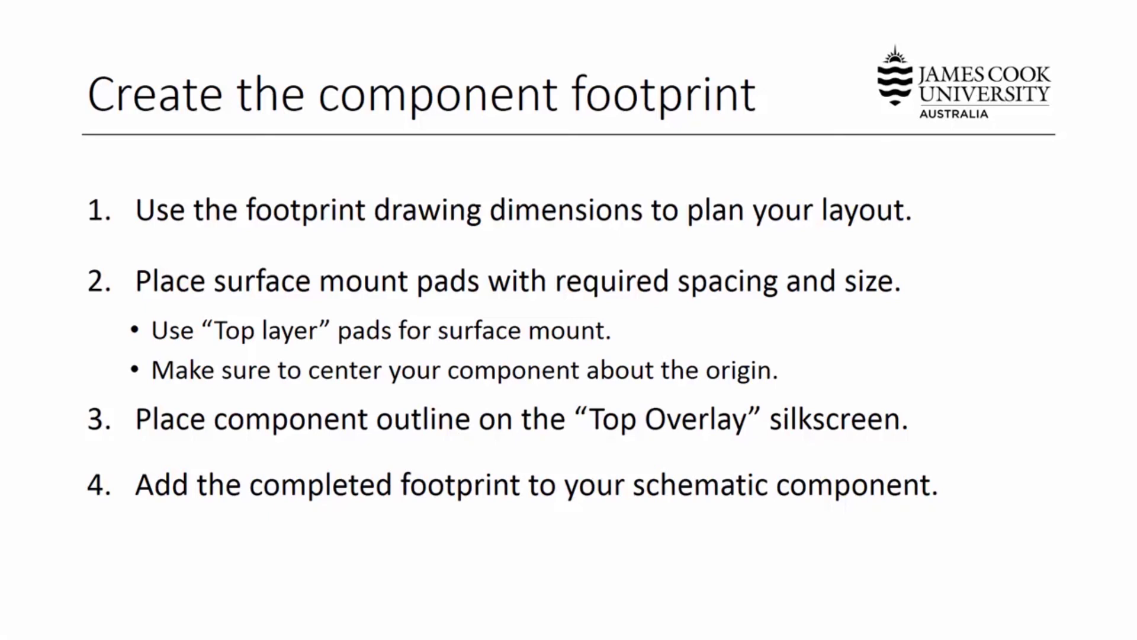
key("alt+Tab")
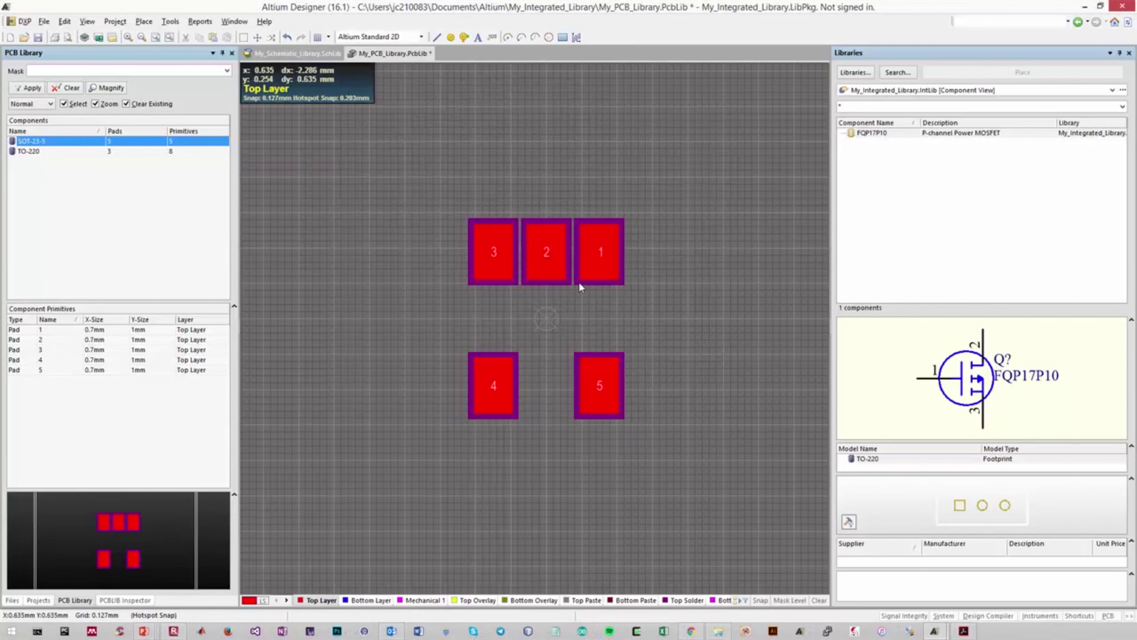
left_click(399, 247)
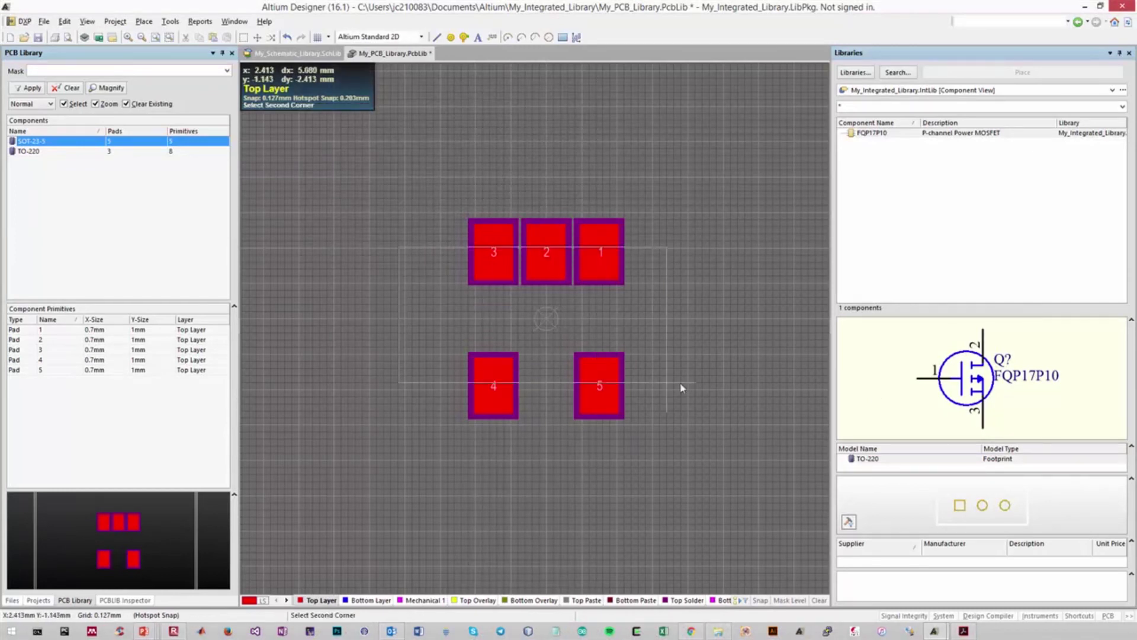
left_click(715, 385)
- Examine body dimensions A and B in the datasheet PDF's top view and millimetre table, then return to Altium Designer
mouse_move(963, 632)
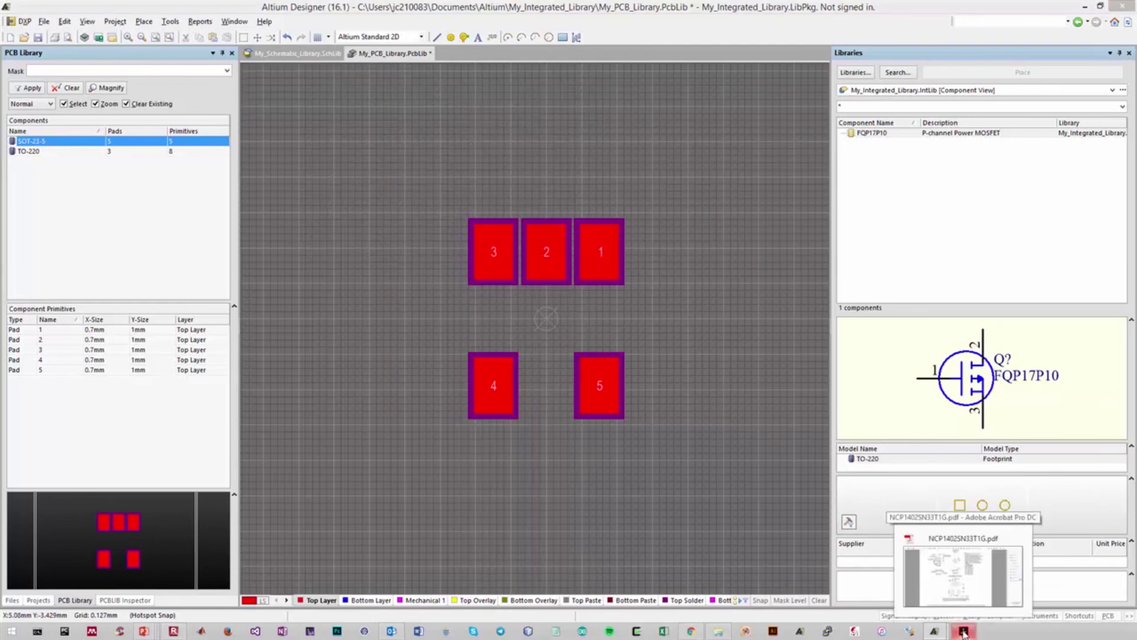
left_click(964, 631)
scroll(676, 389, "up", 3)
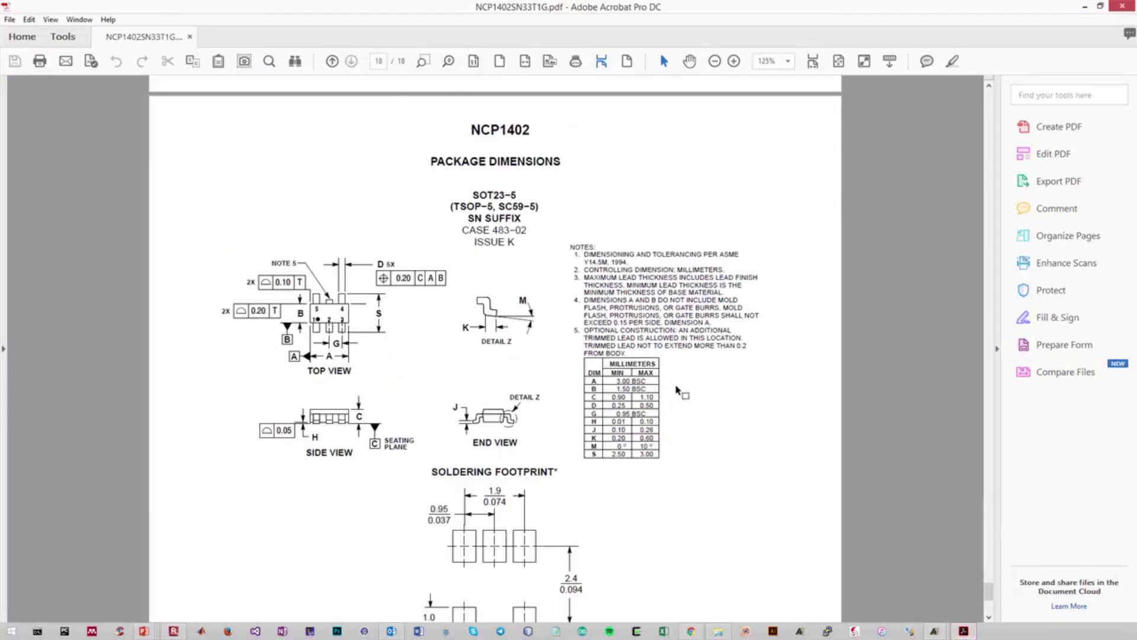
mouse_move(210, 221)
left_mouse_down()
mouse_move(409, 403)
mouse_move(451, 414)
mouse_move(457, 398)
left_mouse_up()
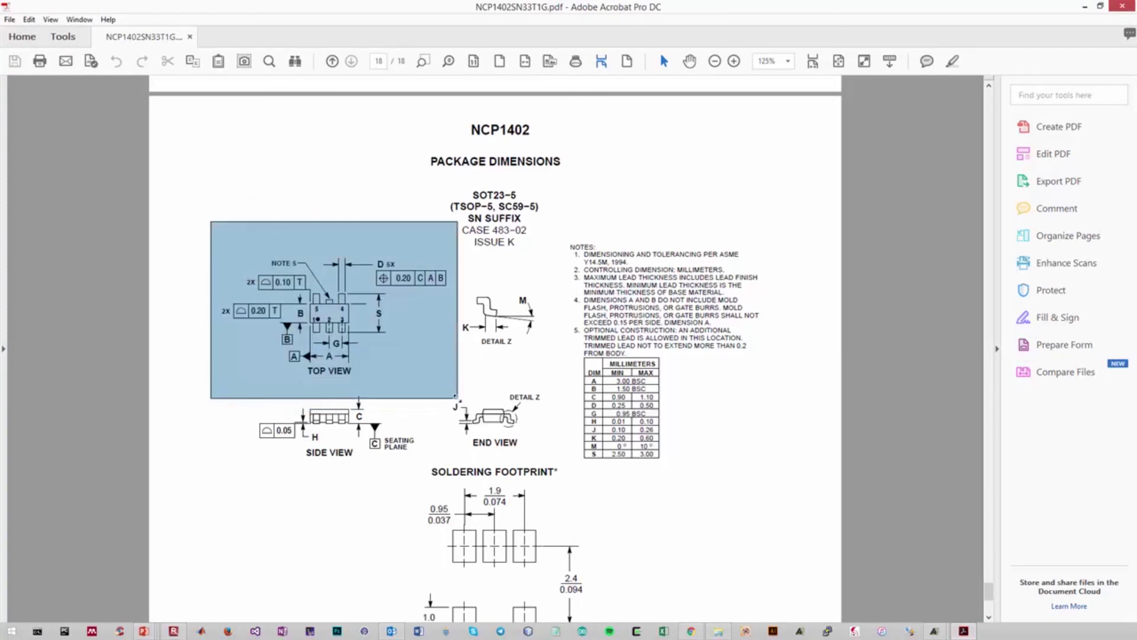
left_click(478, 349)
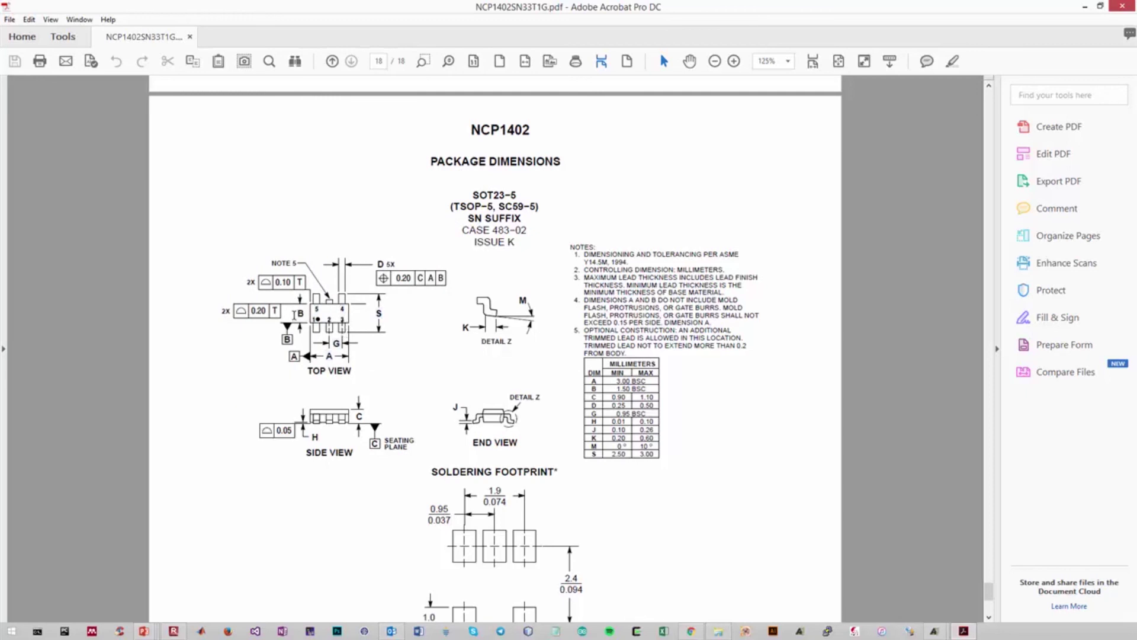
left_click(329, 355)
scroll(650, 421, "up", 3, "ctrl")
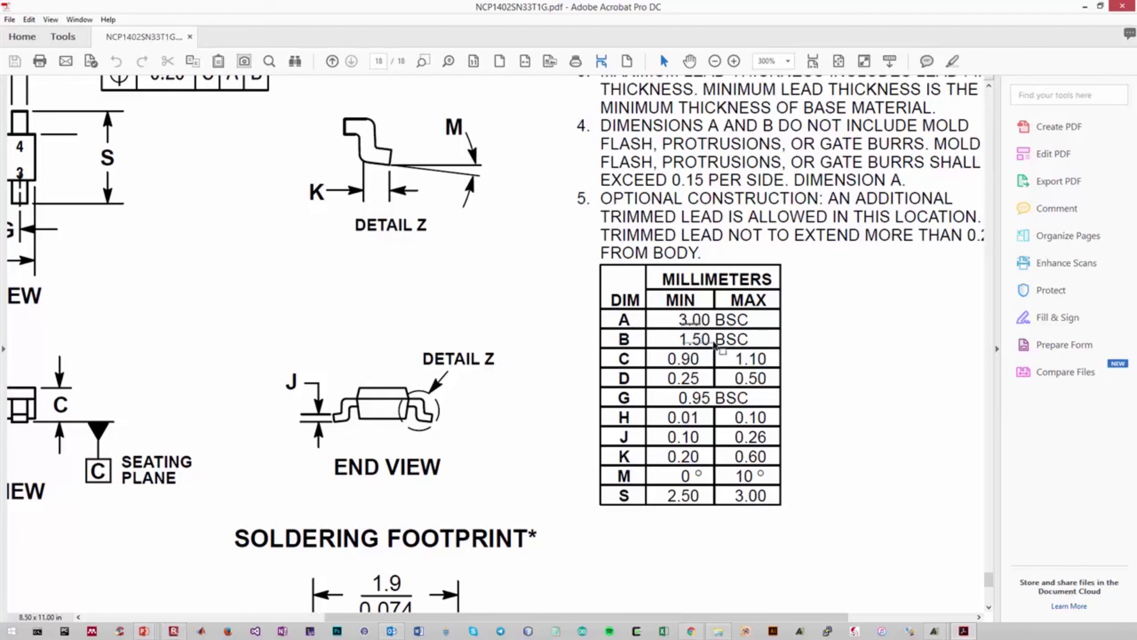
scroll(808, 342, "down", 1)
scroll(806, 339, "down", 3, "ctrl")
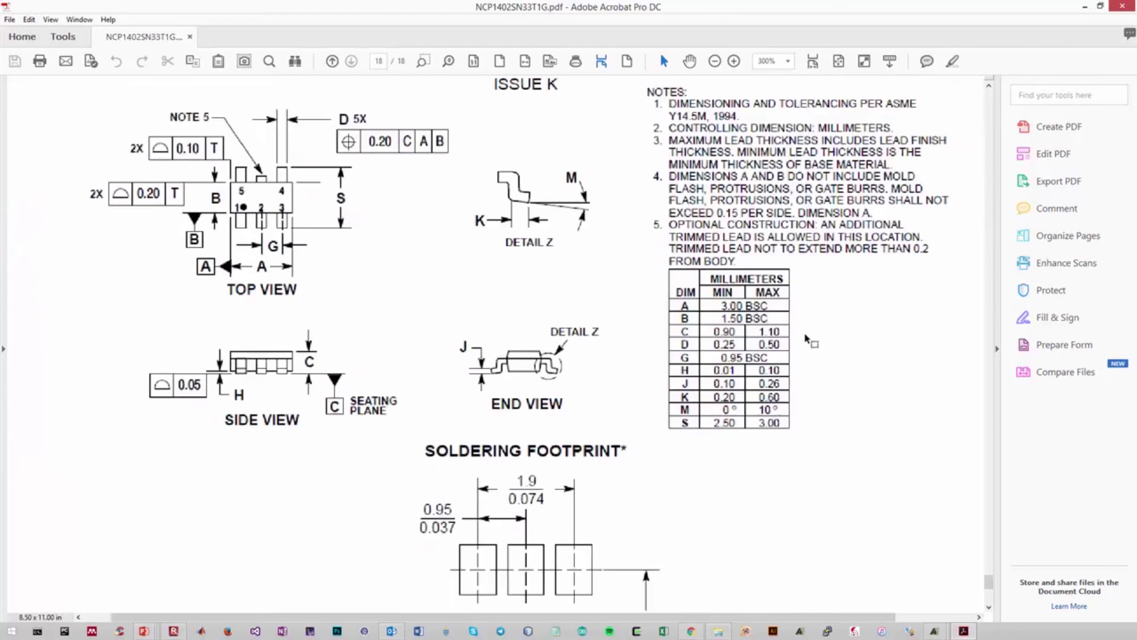
scroll(808, 341, "down", 1, "ctrl")
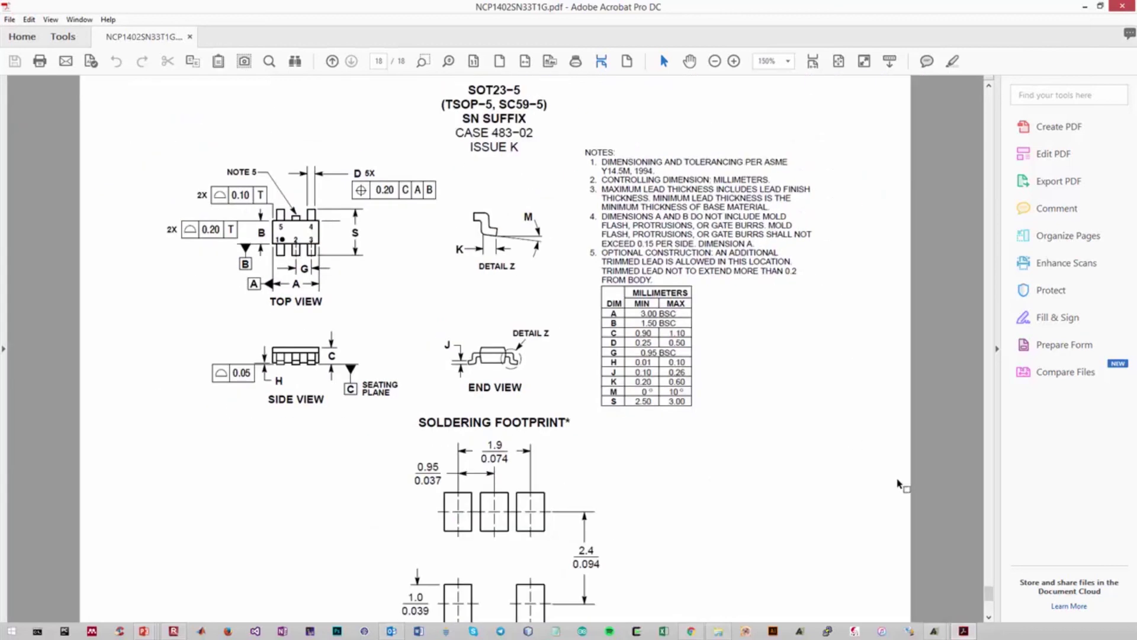
left_click(934, 631)
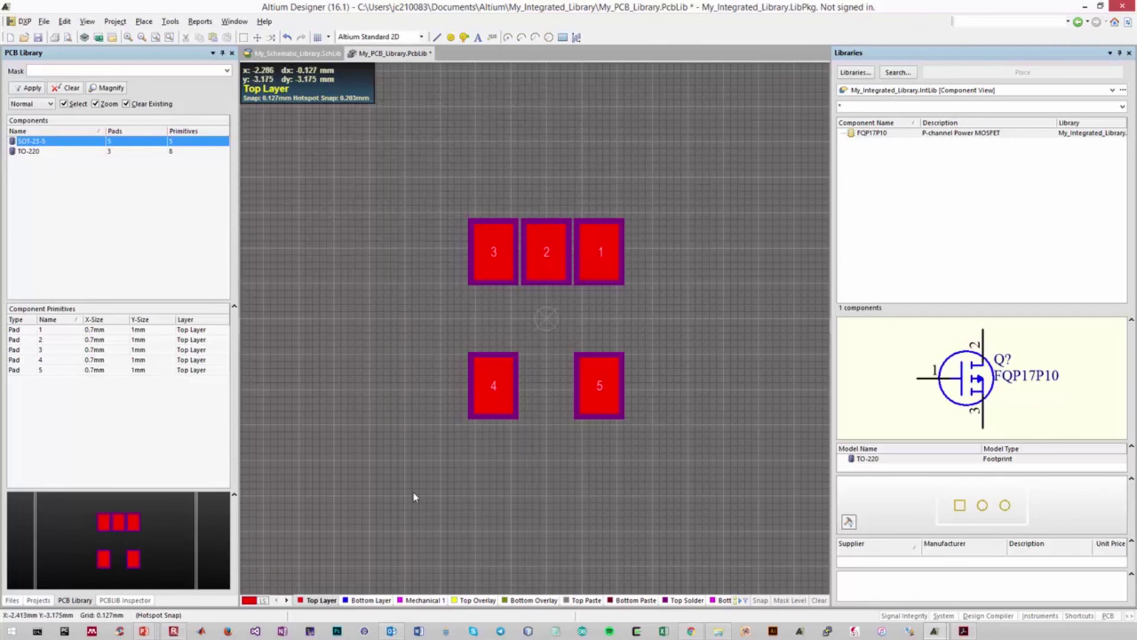
- On the Top Overlay, draw a 0.127 mm wide vertical line about 0.9 mm long upward from Y 0 beside pad 3
left_click(474, 600)
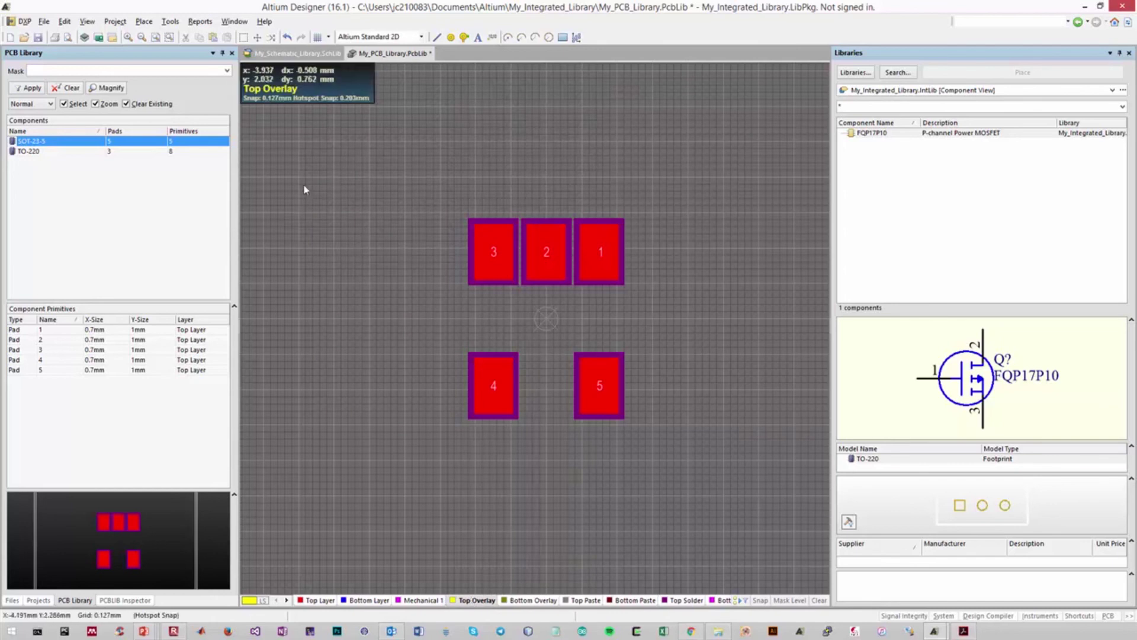
left_click(142, 22)
left_click(169, 138)
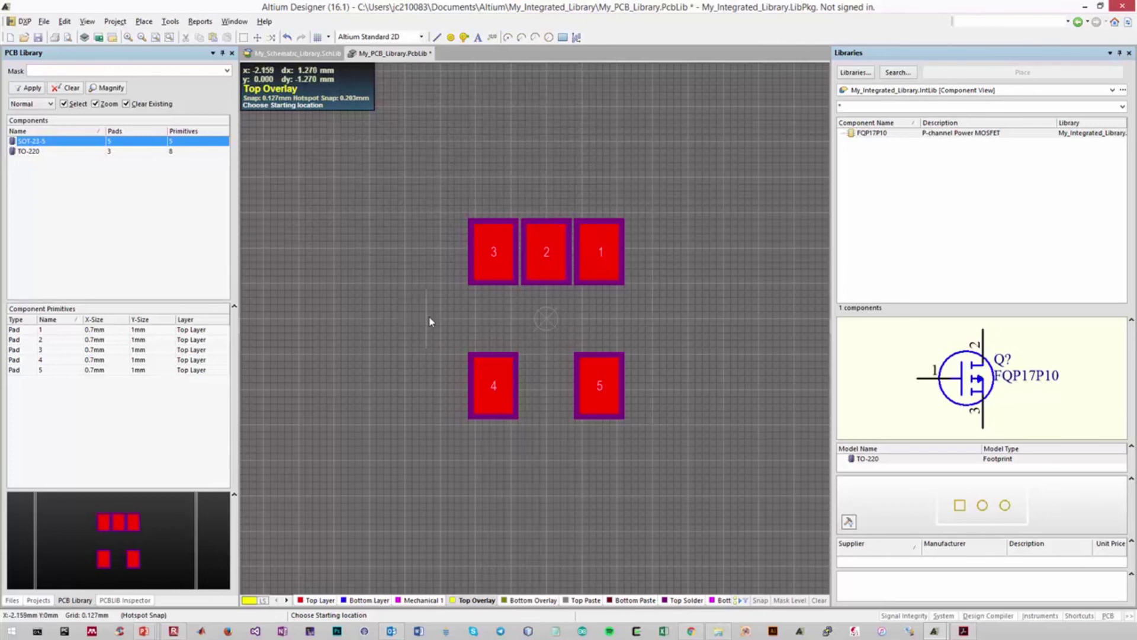
left_click(462, 320)
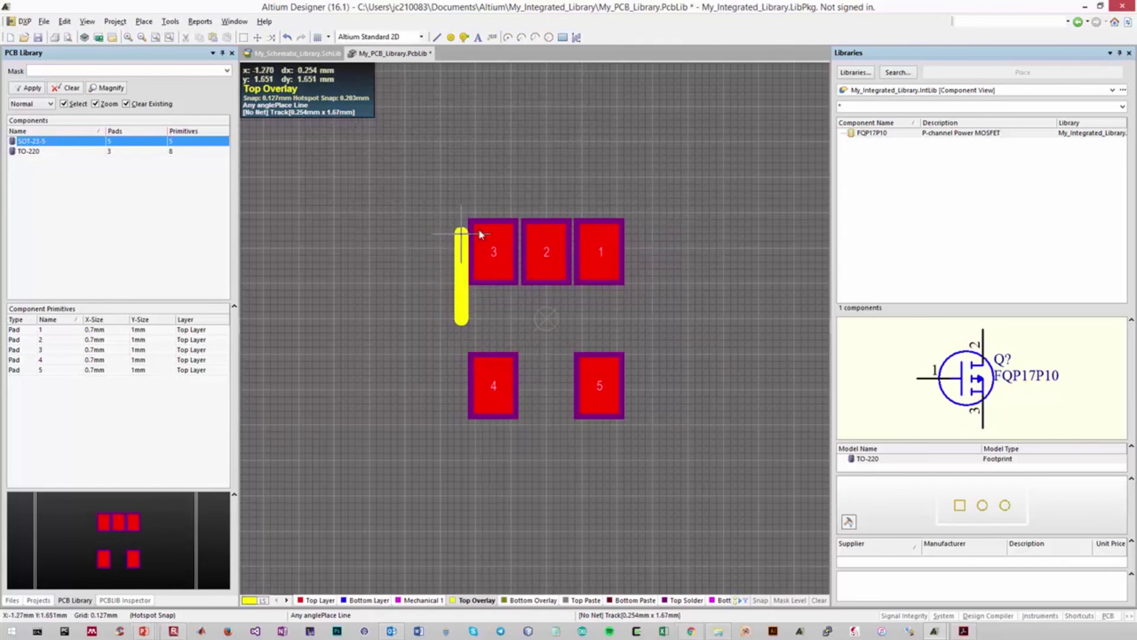
key("Tab")
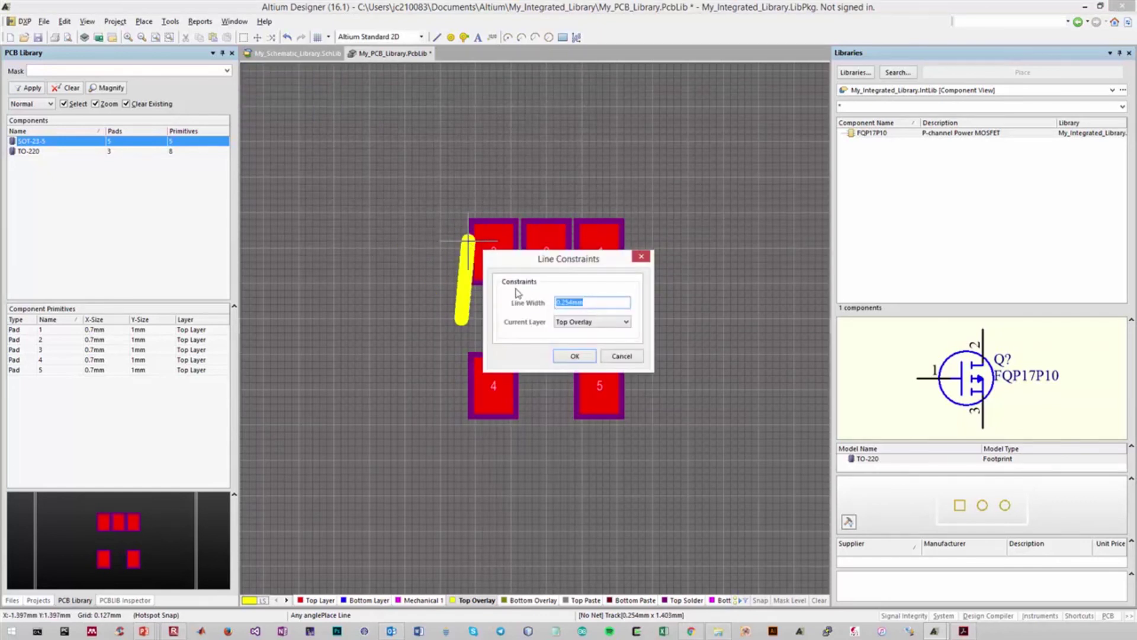
left_click(574, 303)
left_click(575, 356)
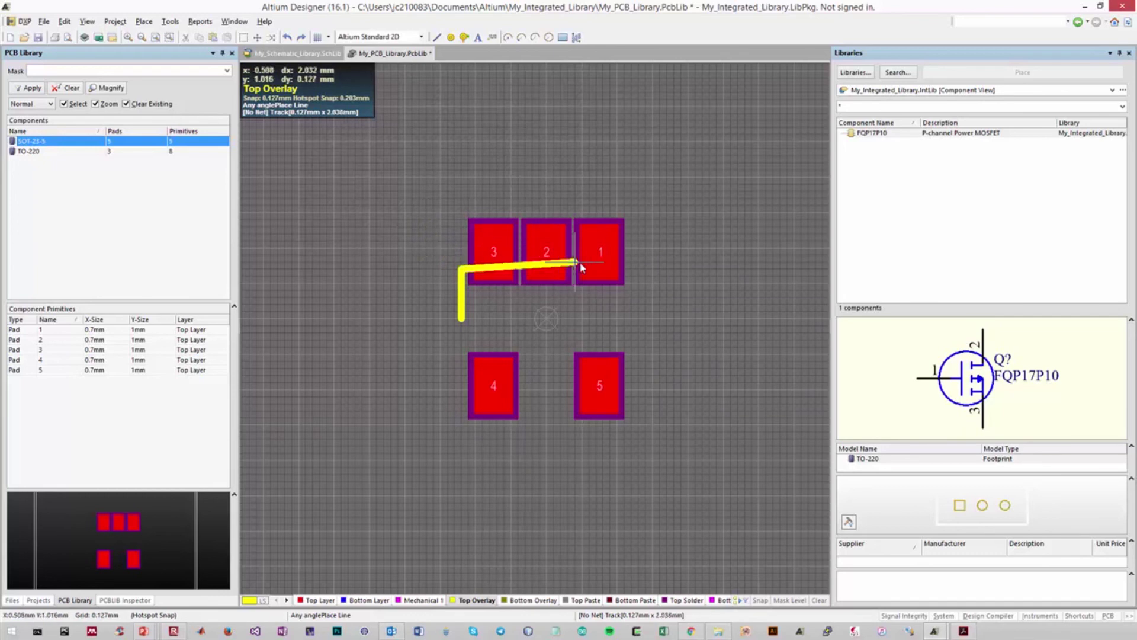
right_click(634, 270)
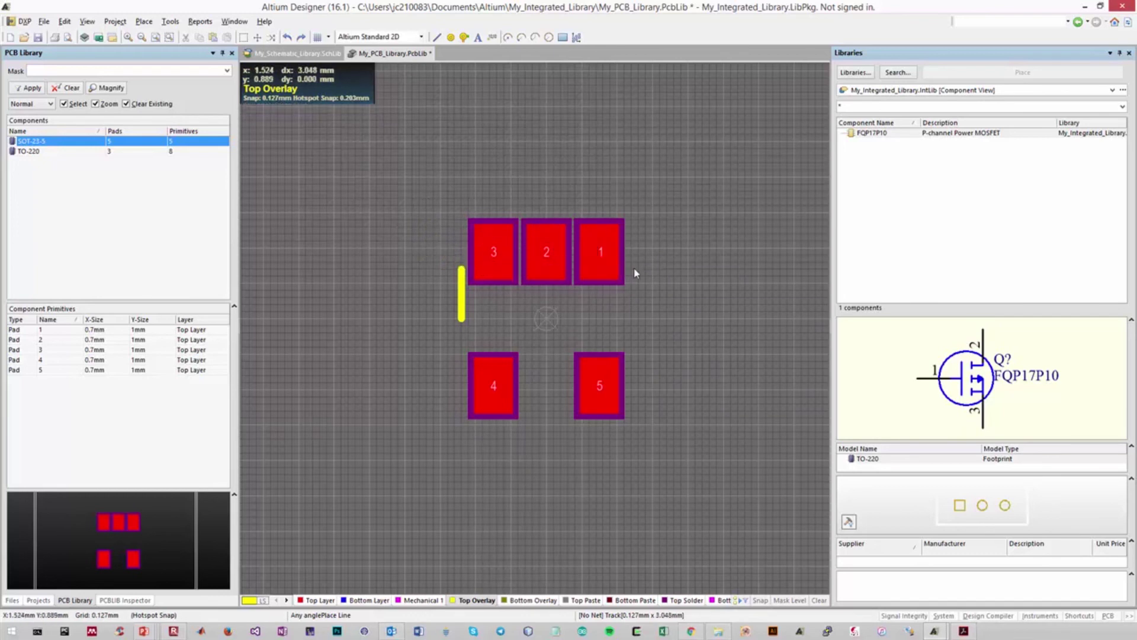
- Extend the vertical outline about 0.9 mm down beside pad 4 and draw a short horizontal line between pads 4 and 5
left_click(462, 320)
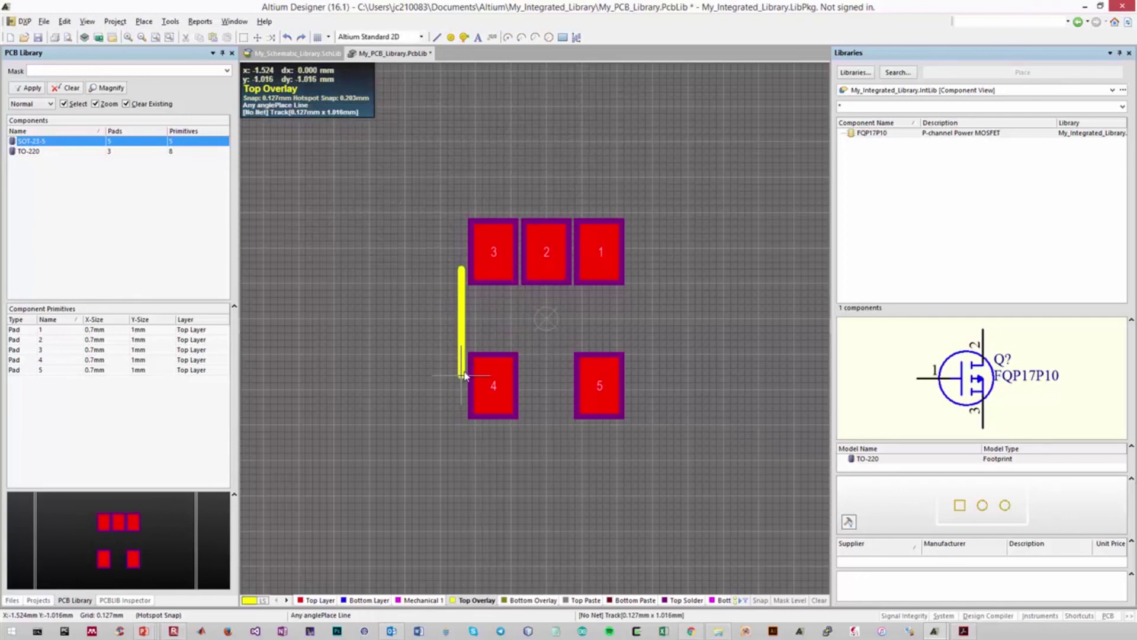
left_click(462, 370)
right_click(522, 358)
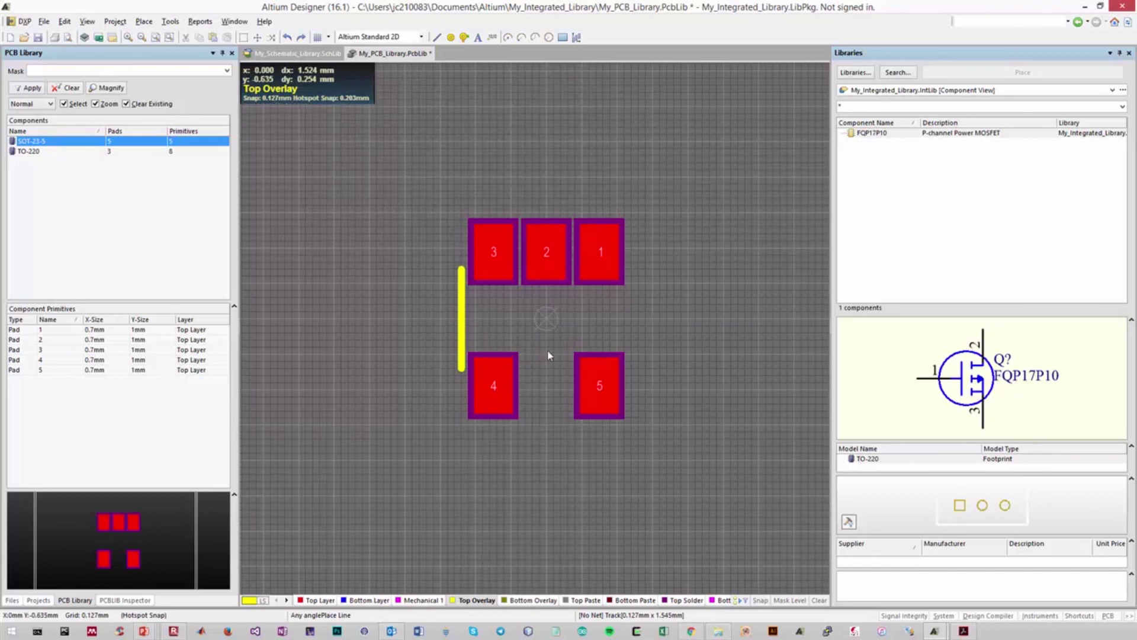
left_click(523, 368)
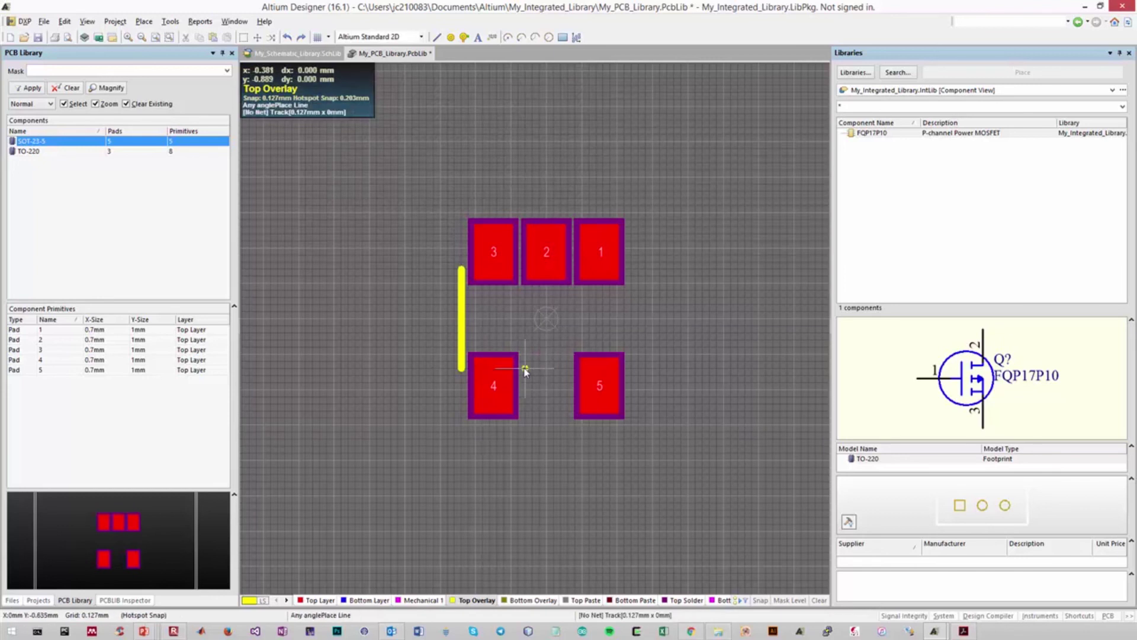
left_click(567, 369)
right_click(627, 313)
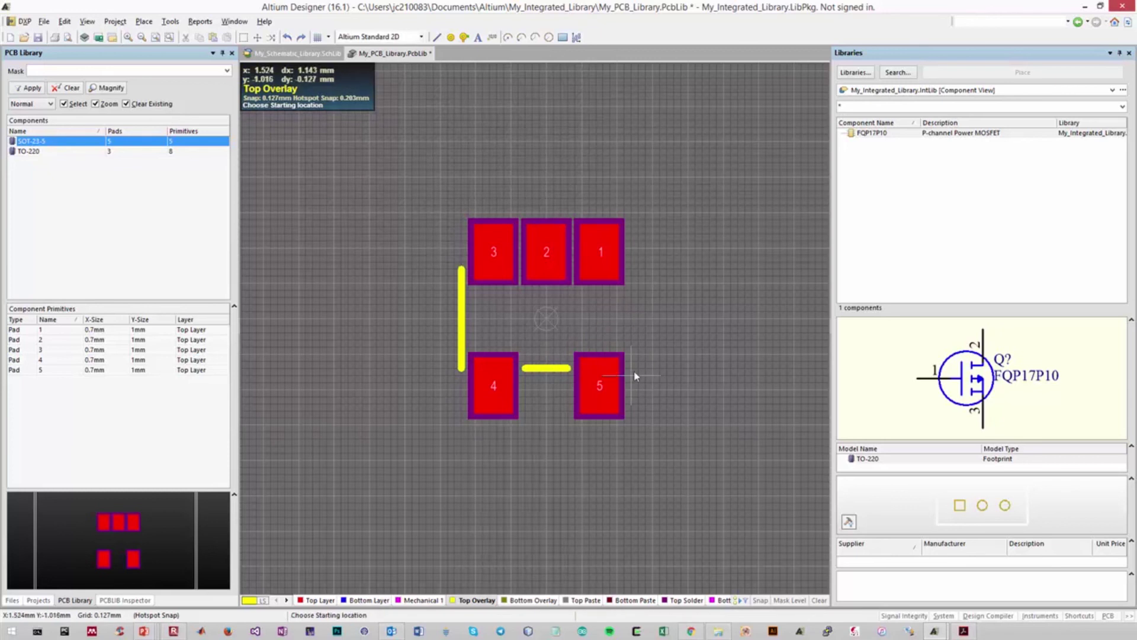
- Draw the opposite vertical outline, about 1.8 mm long, beside pads 5 and 1 and finish line placement
left_click(631, 368)
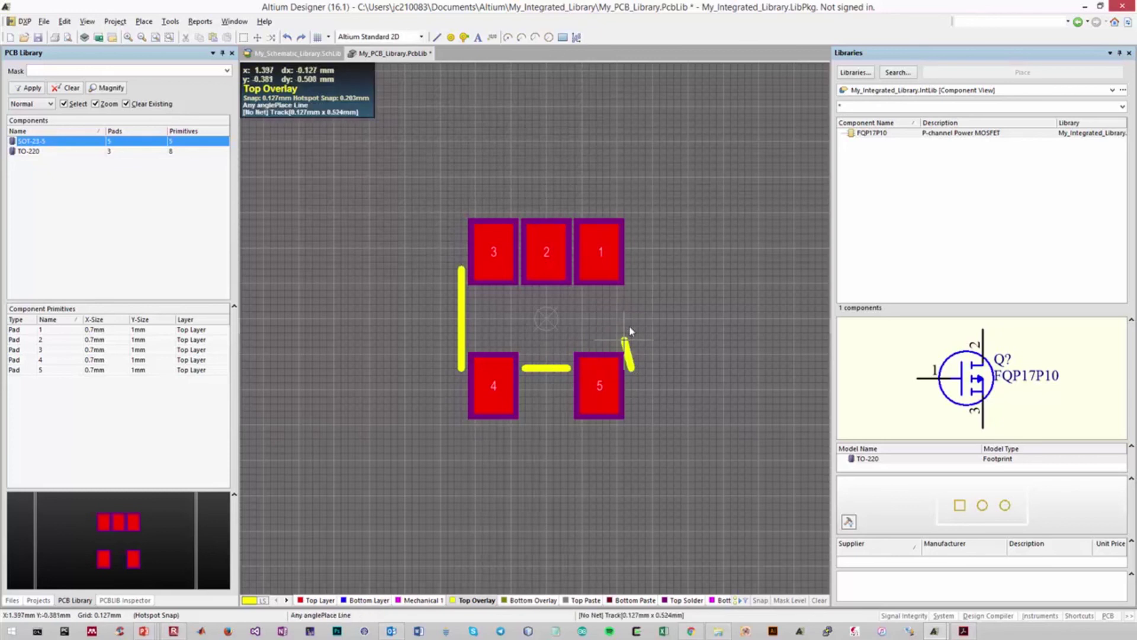
left_click(632, 270)
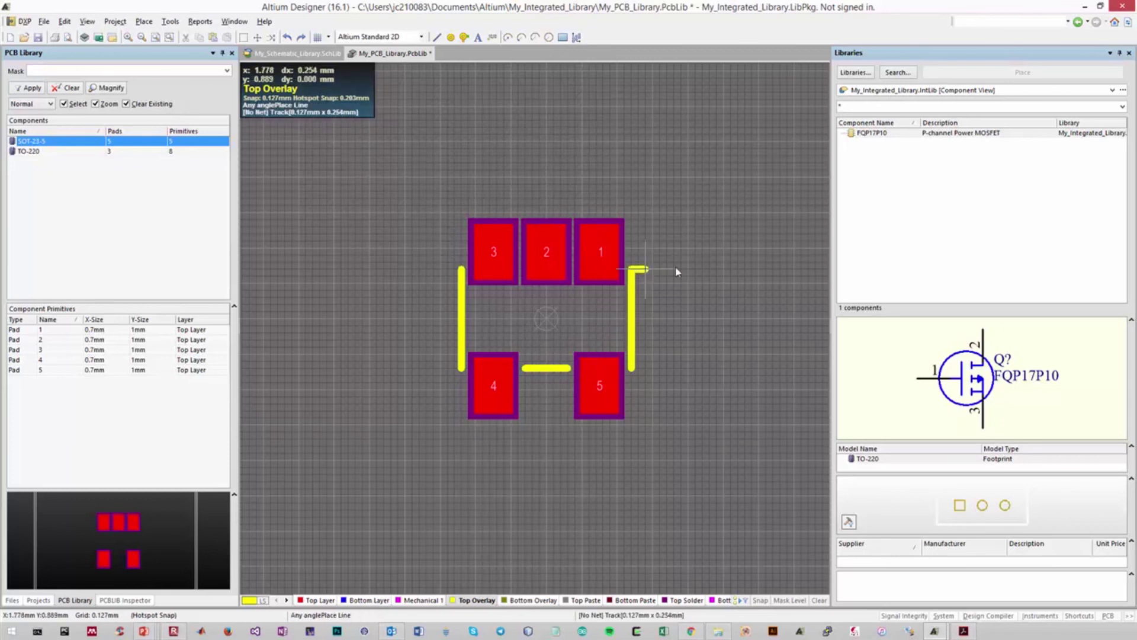
right_click(680, 266)
right_click(682, 263)
left_click_drag(424, 216, 680, 474)
left_click(679, 438)
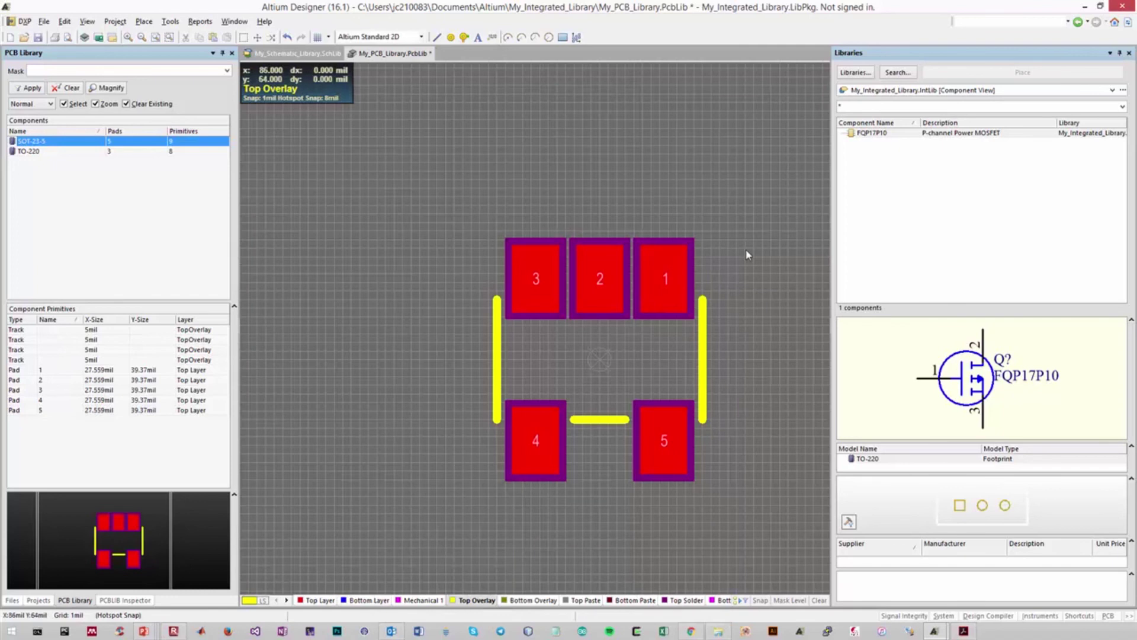
- Place a small full-circle arc on the Top Overlay just below pad 1 as the pin 1 marker
left_click(144, 20)
left_click(163, 77)
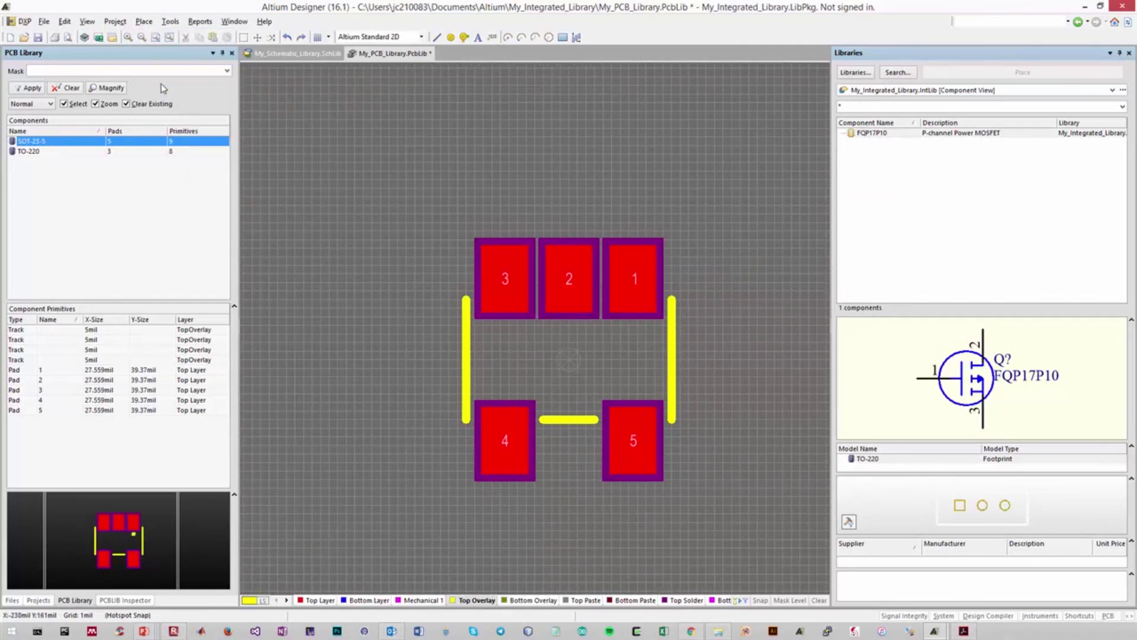
left_click(632, 338)
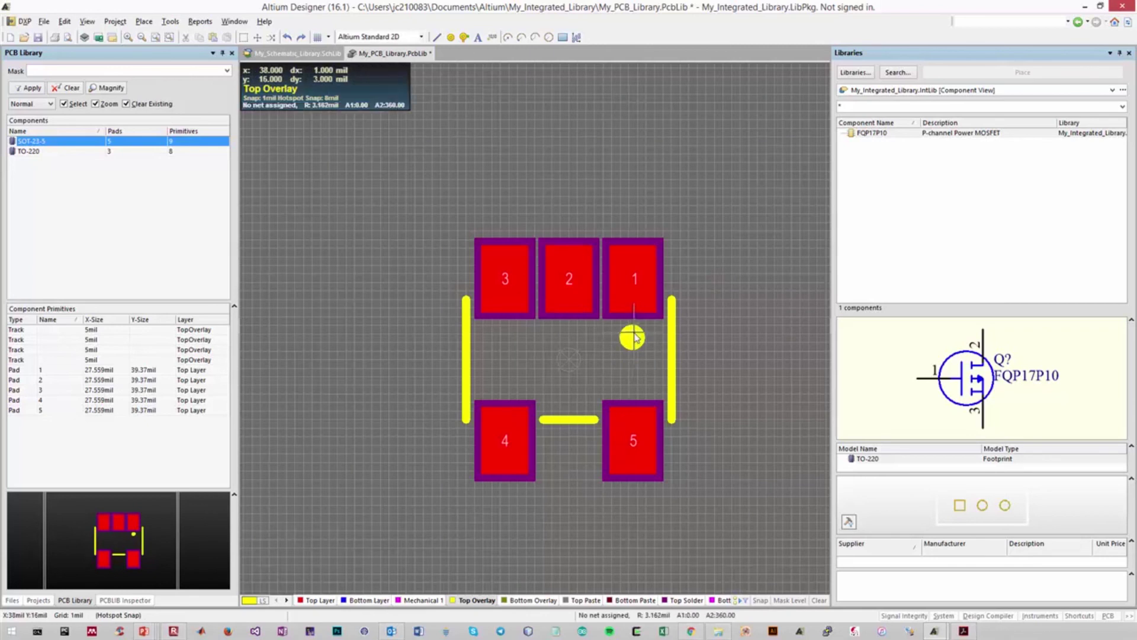
right_click(632, 337)
right_click(632, 341)
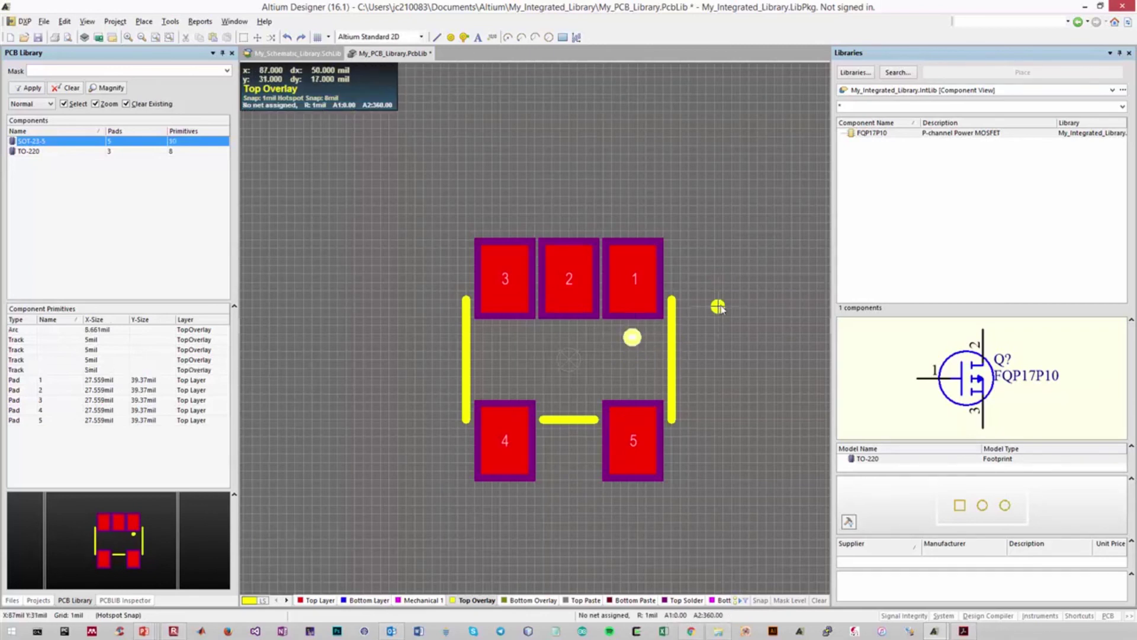
- Look over the finished SOT-23-5 footprint and save My_PCB_Library.PcbLib
scroll(760, 365, "down", 1, "ctrl")
scroll(761, 365, "down", 2, "ctrl")
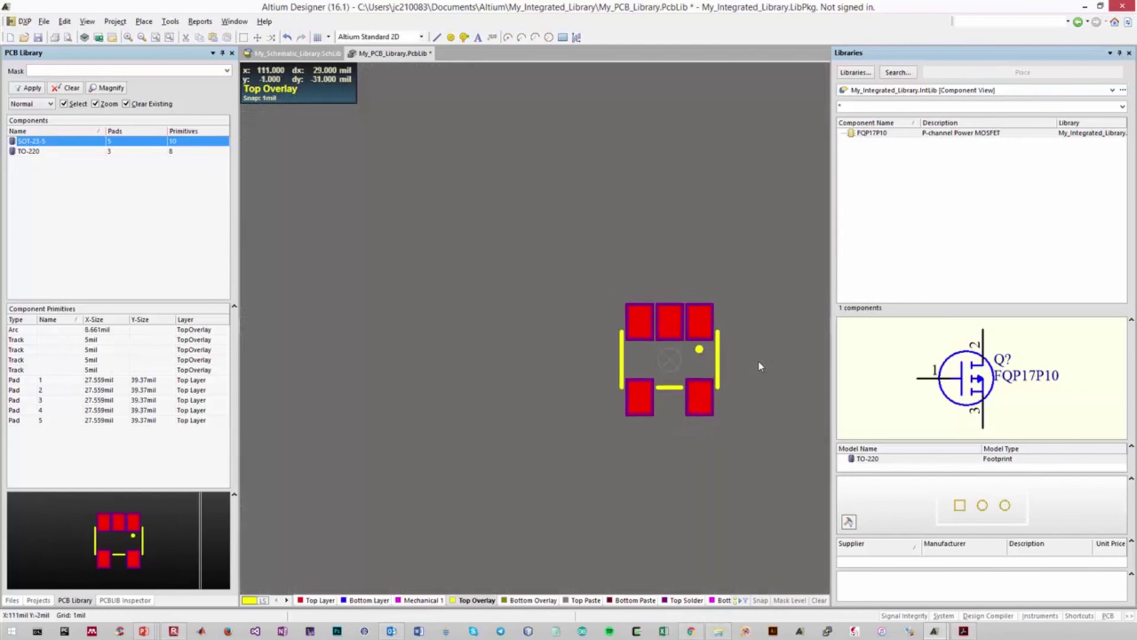
scroll(741, 396, "up", 2, "ctrl")
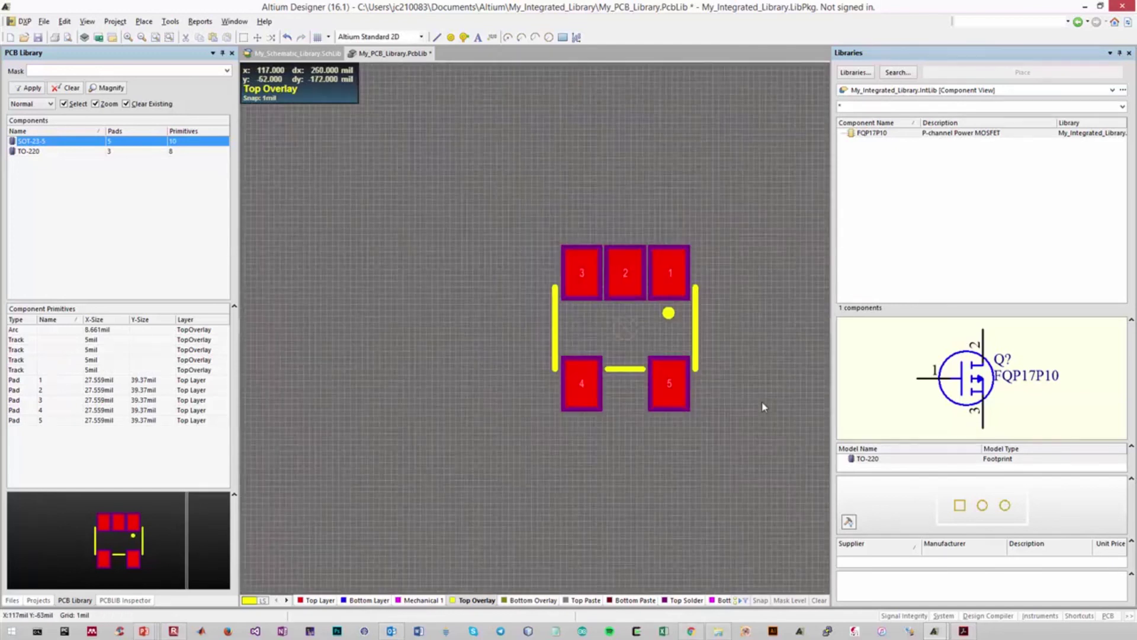
left_click(707, 246)
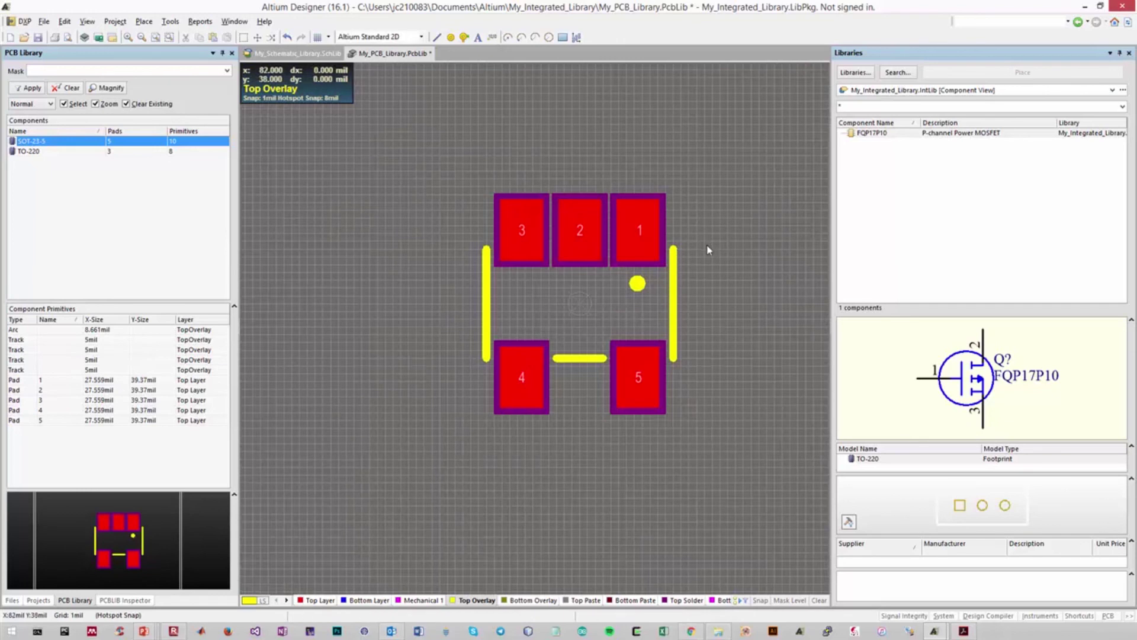
left_click(693, 365)
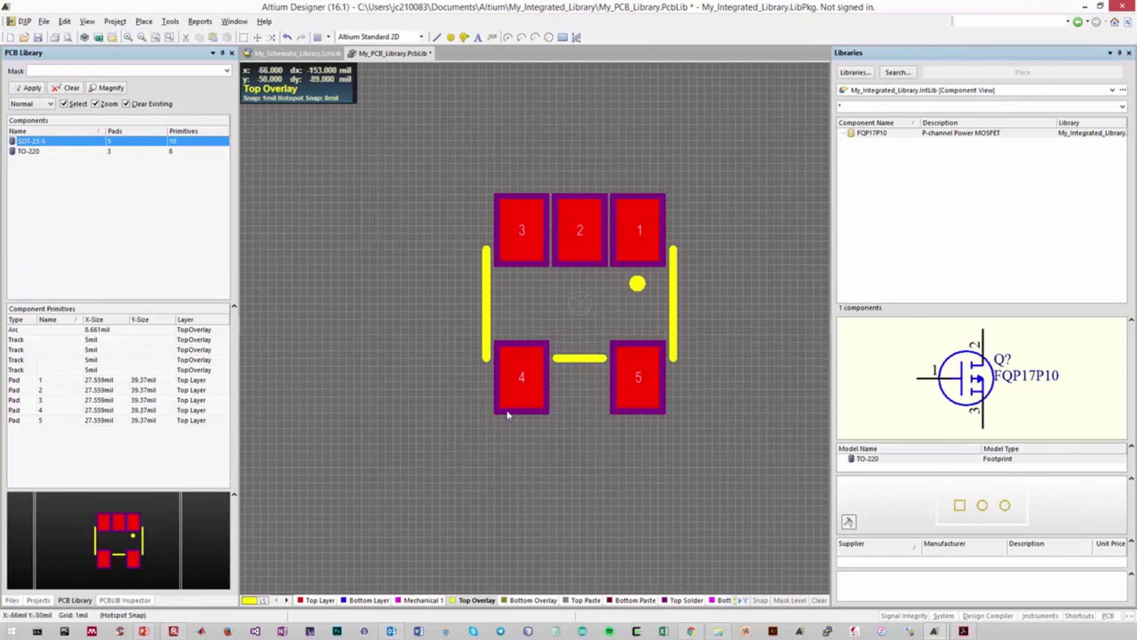
left_click(358, 287)
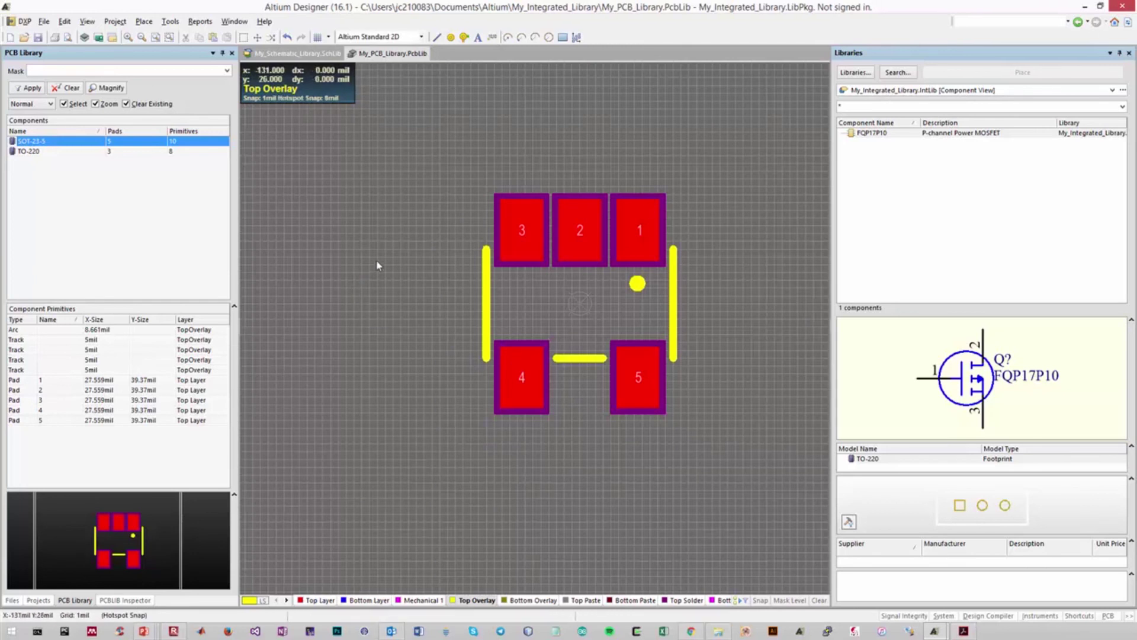
left_click(715, 441)
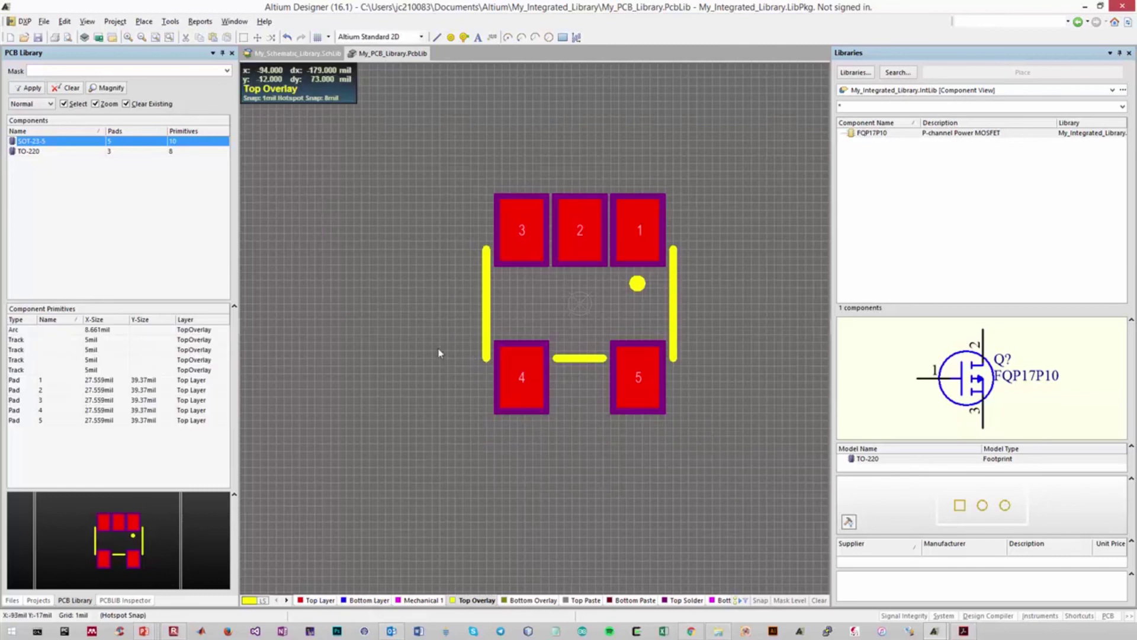
mouse_move(142, 632)
left_click(245, 563)
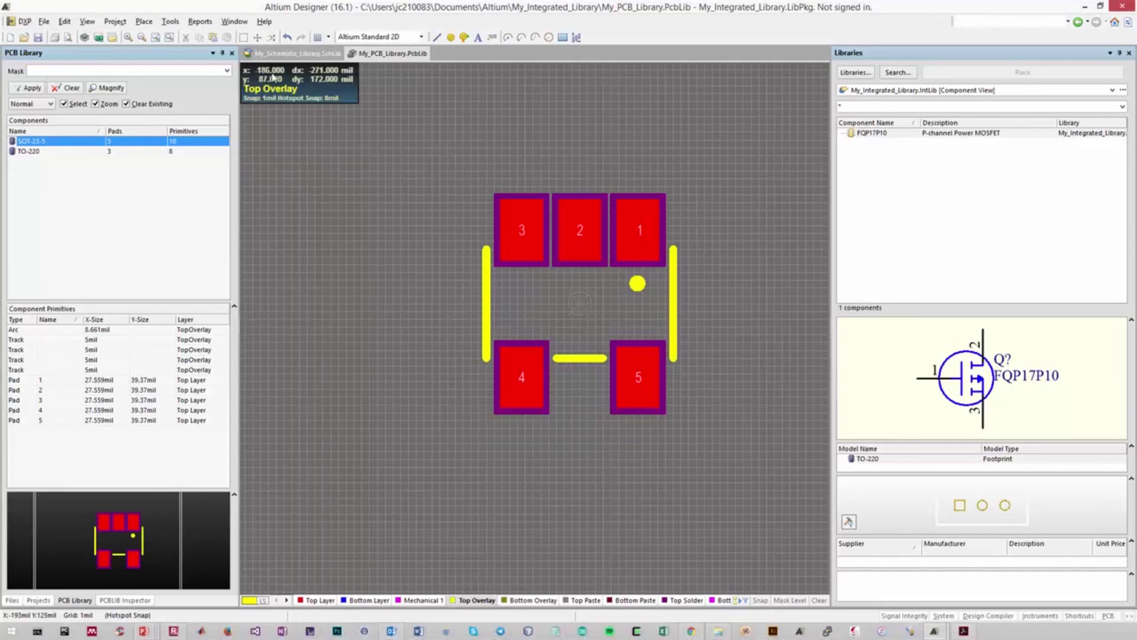
- In My_Schematic_Library.SchLib, start adding a footprint to NCP1402SN33T1G and choose SOT-23-5 from My_PCB_Library.PcbLib
left_click(283, 54)
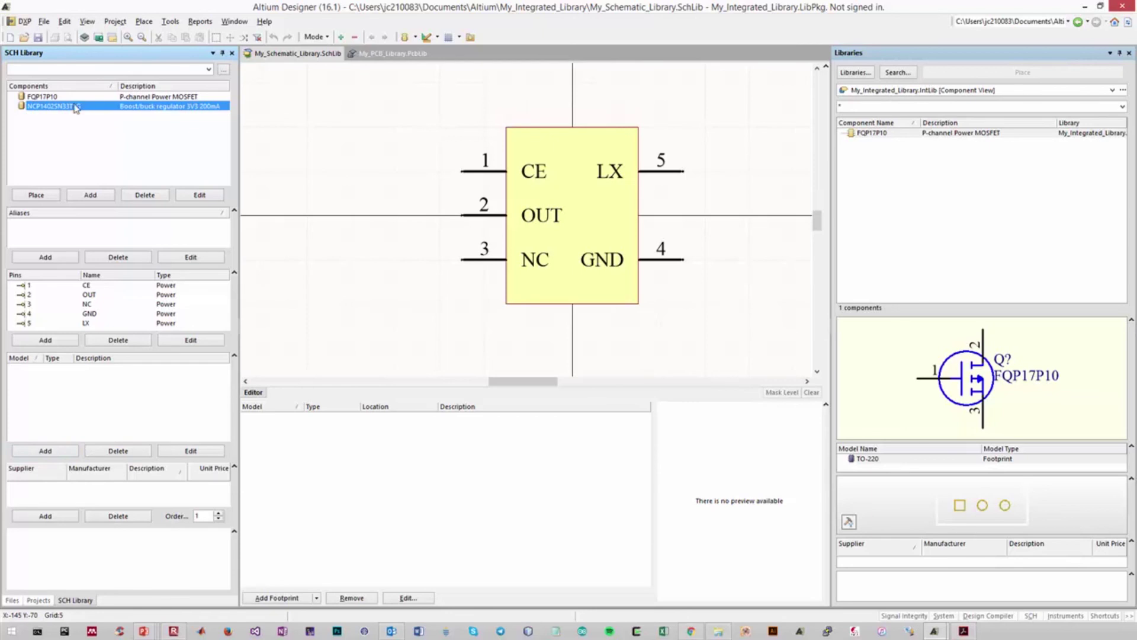
left_click(200, 195)
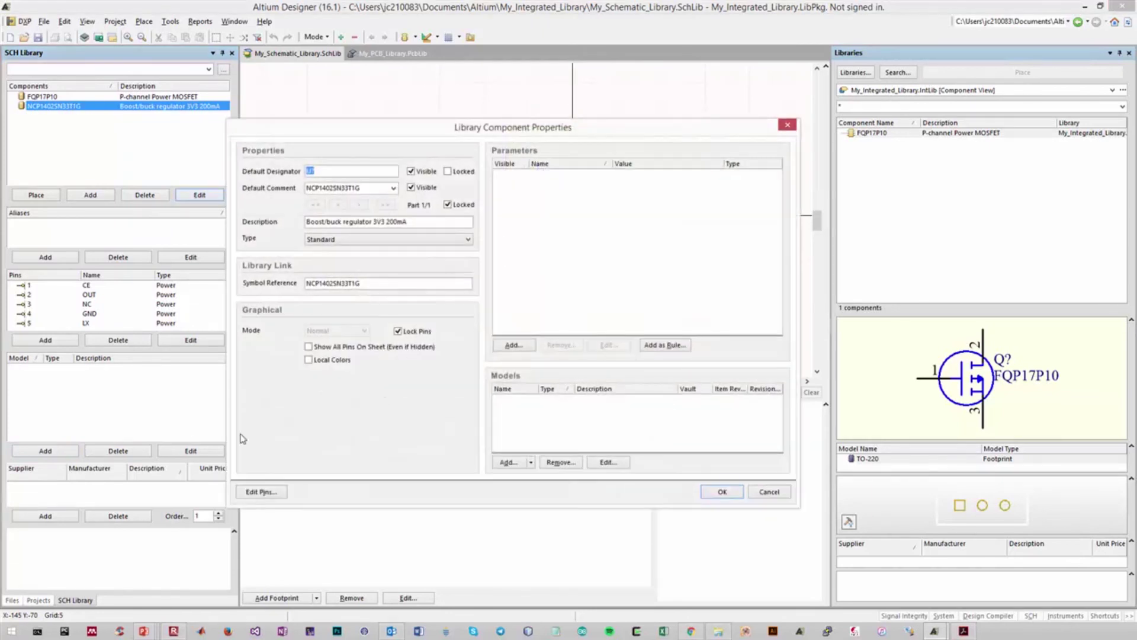
left_click(769, 493)
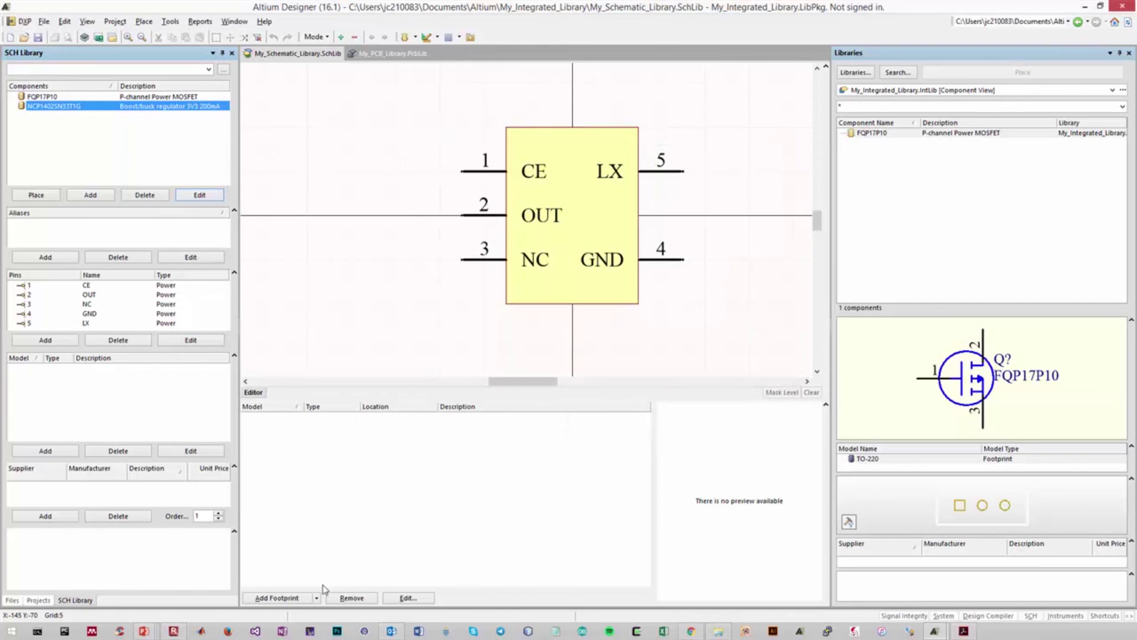
left_click(294, 598)
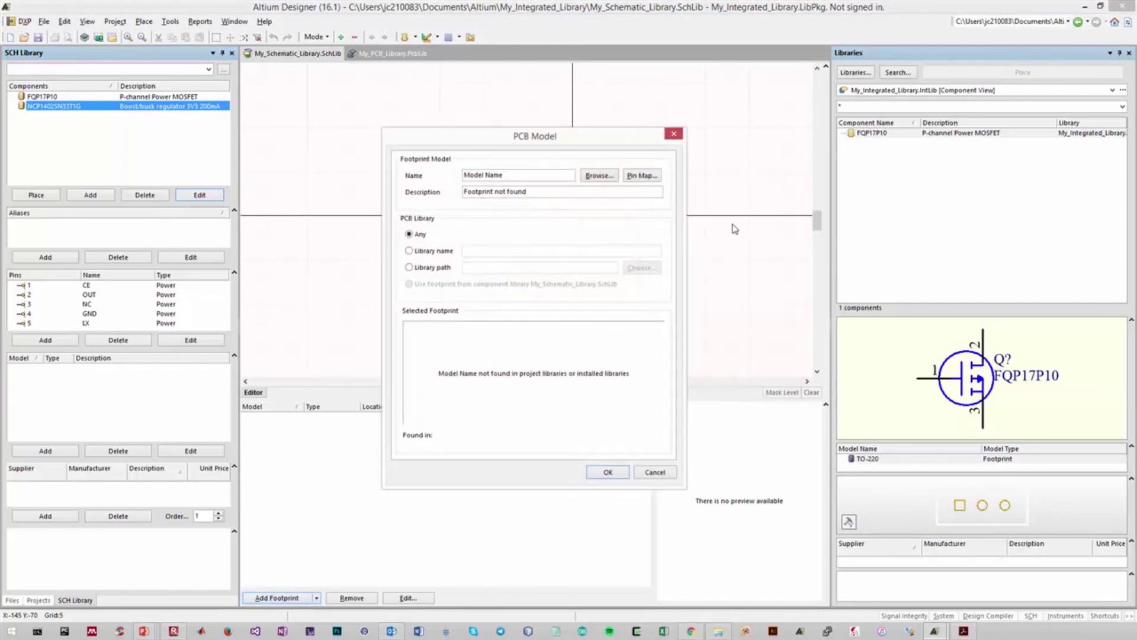
left_click(600, 175)
left_click_drag(749, 181, 472, 170)
left_click(462, 245)
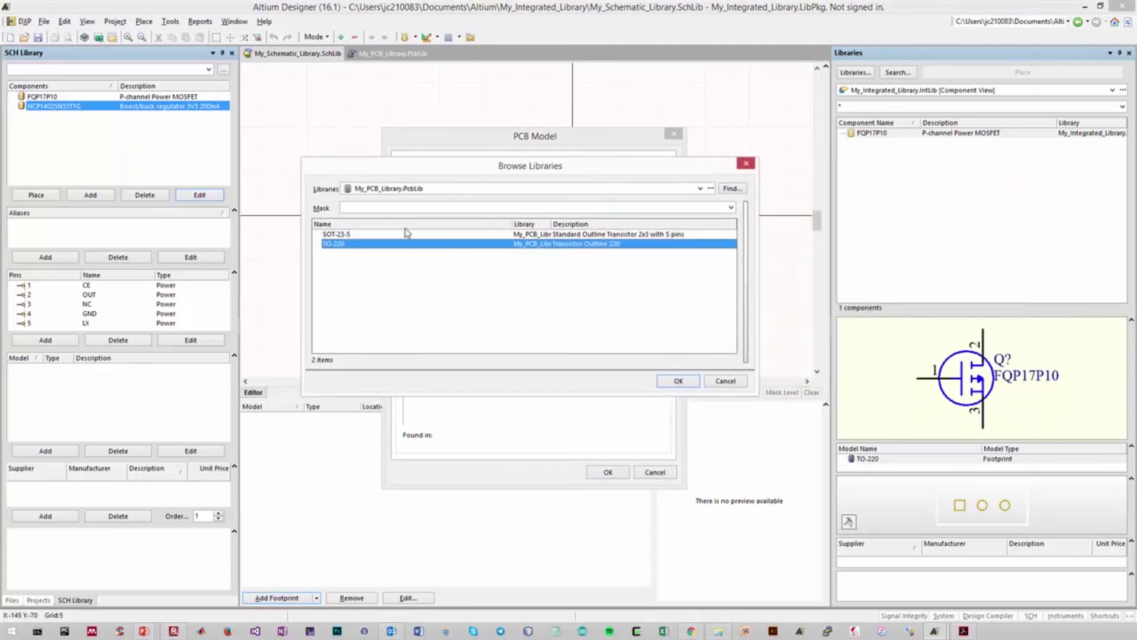
left_click(380, 235)
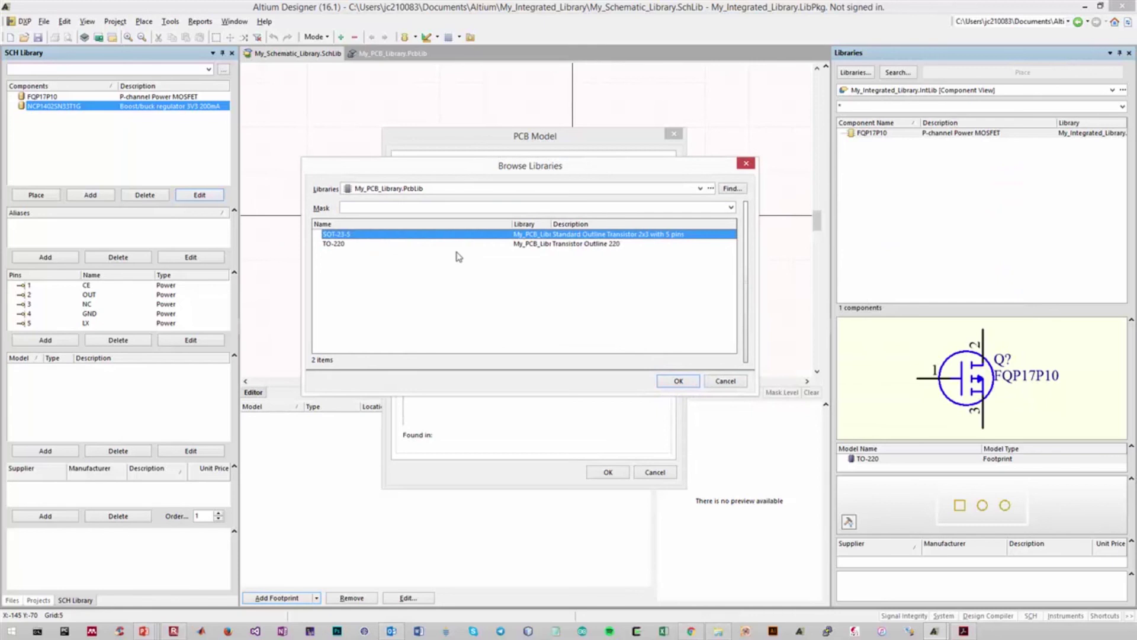
left_click_drag(422, 229, 404, 229)
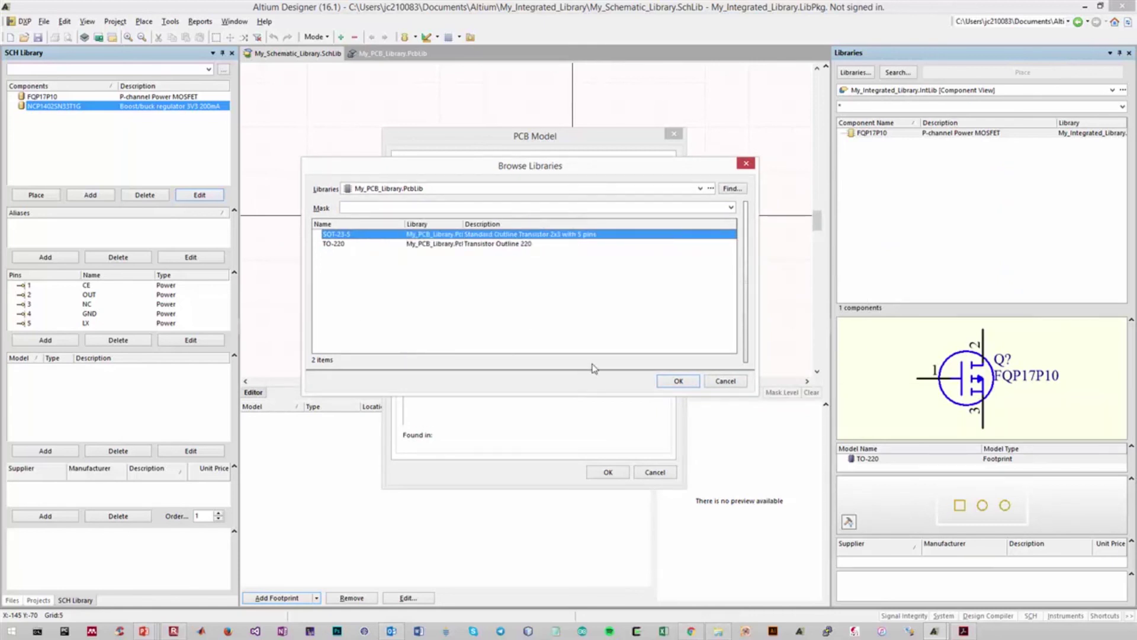
left_click(664, 381)
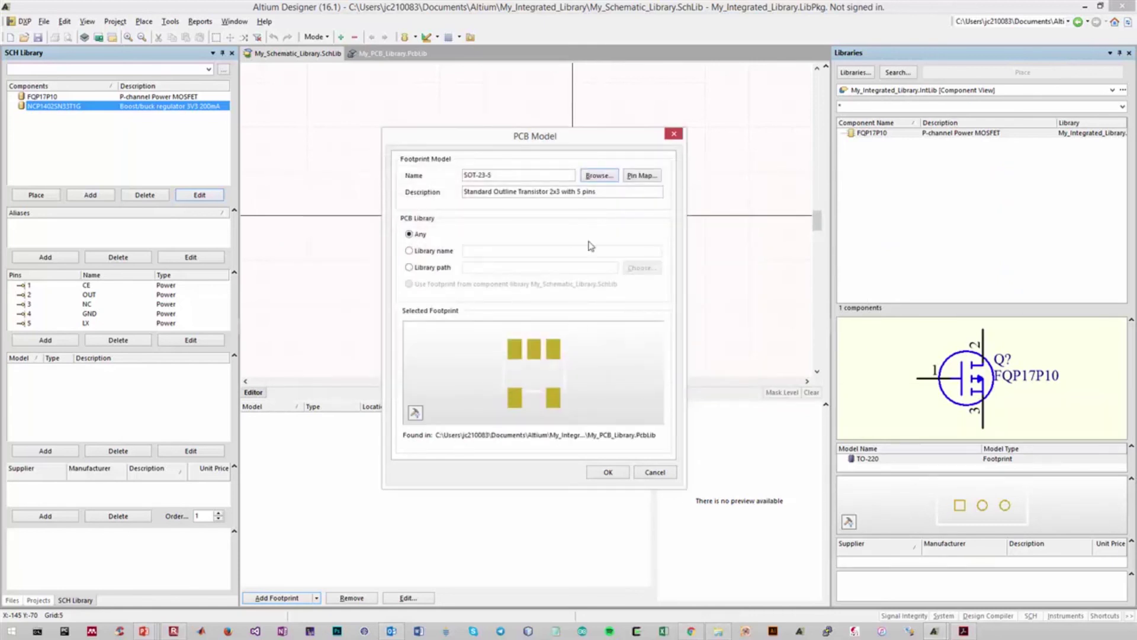
- Check the SOT-23-5 model's pin map for component pins 1 to 5 and accept the mapping
left_click(653, 177)
left_click_drag(589, 216, 323, 227)
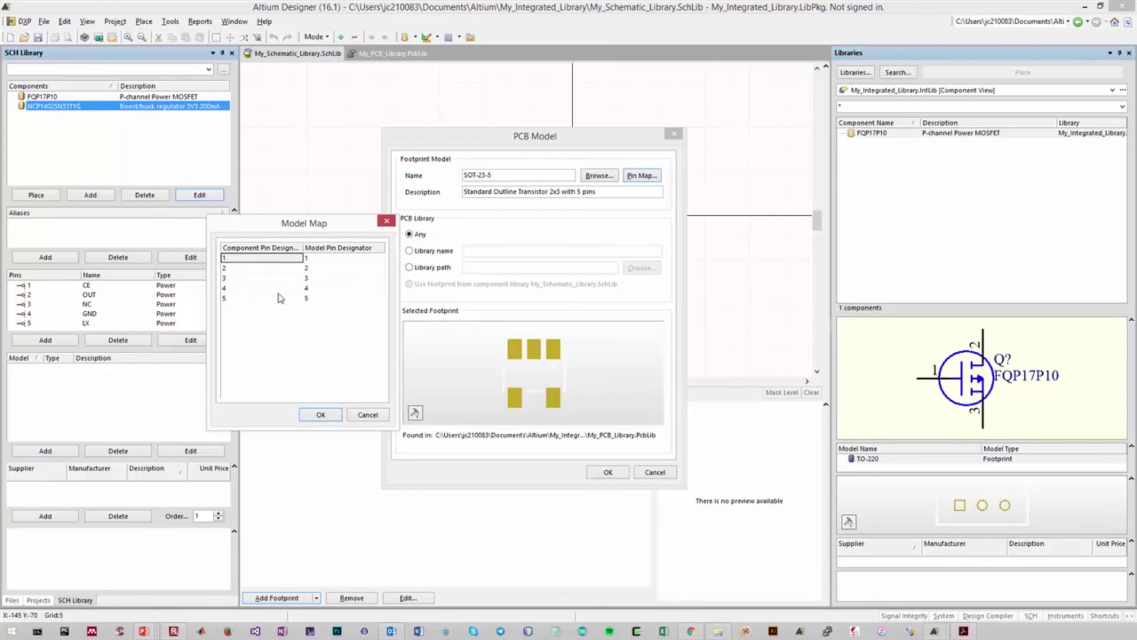
left_click(323, 269)
left_click(259, 279)
left_click(321, 278)
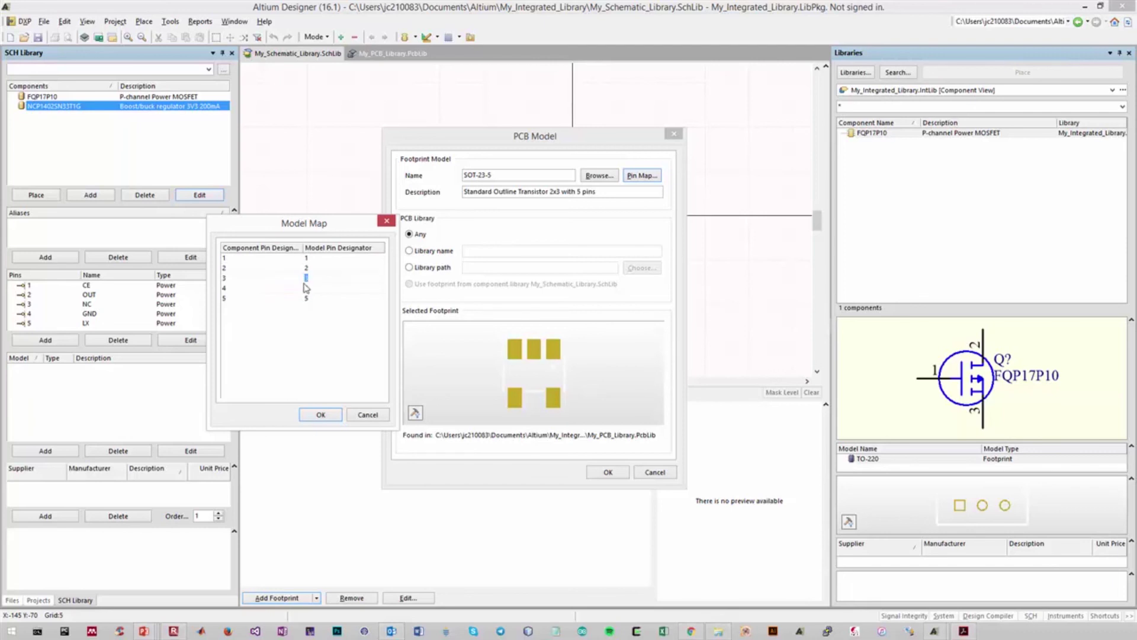
left_click(246, 290)
left_click(278, 298)
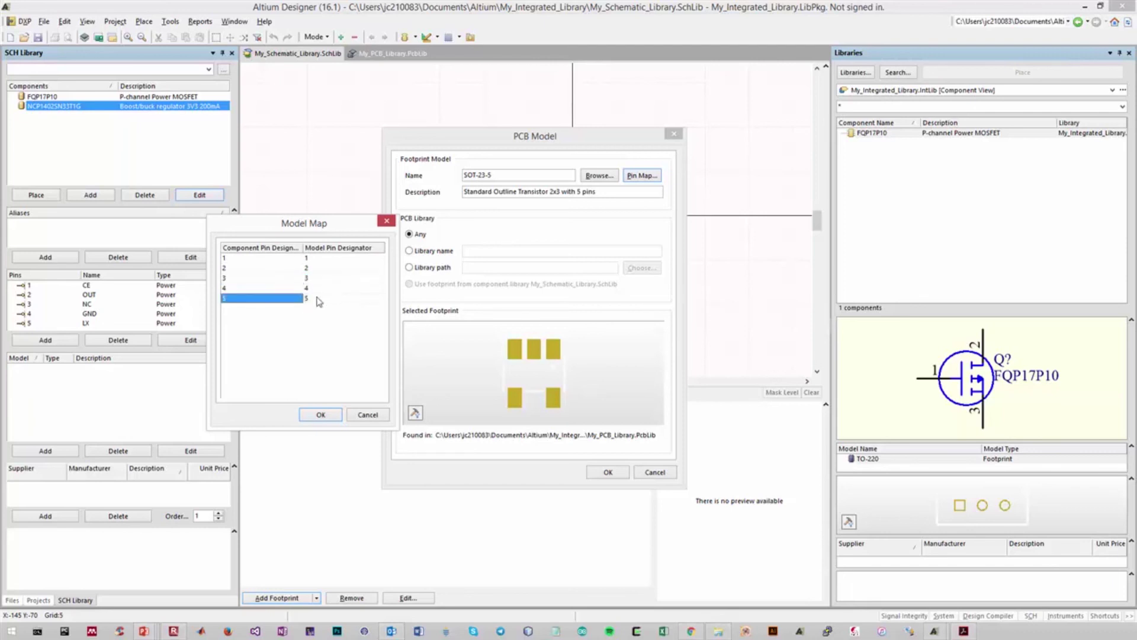
left_click(320, 415)
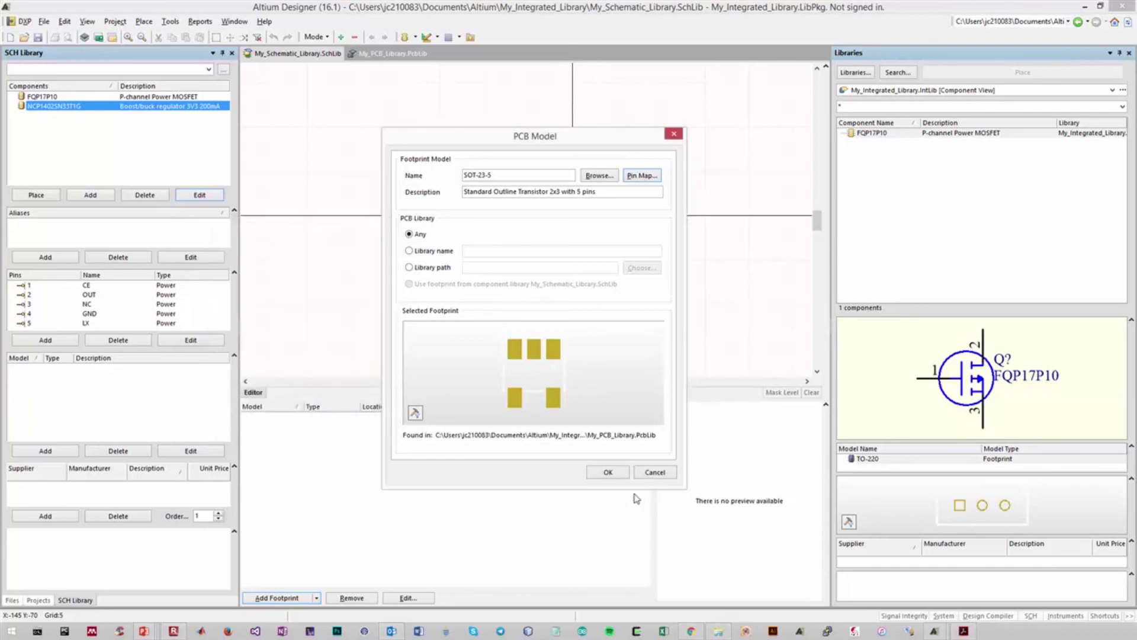
- Finish attaching the SOT-23-5 footprint to NCP1402SN33T1G and check the footprint pad assigned to each of the symbol's pins
left_click(606, 472)
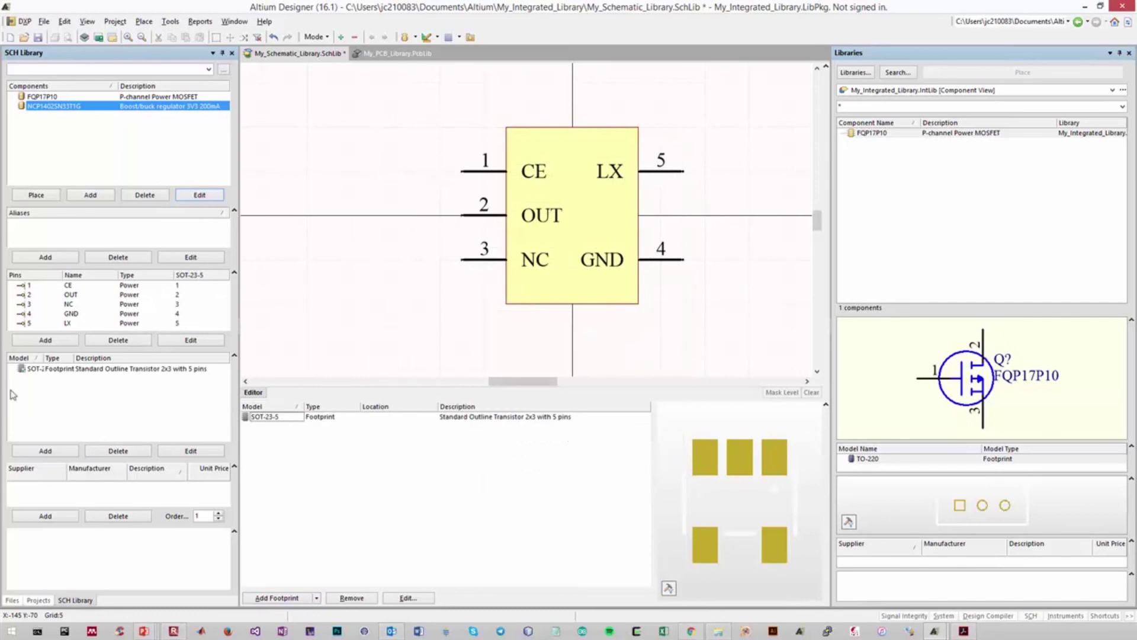
left_click(194, 285)
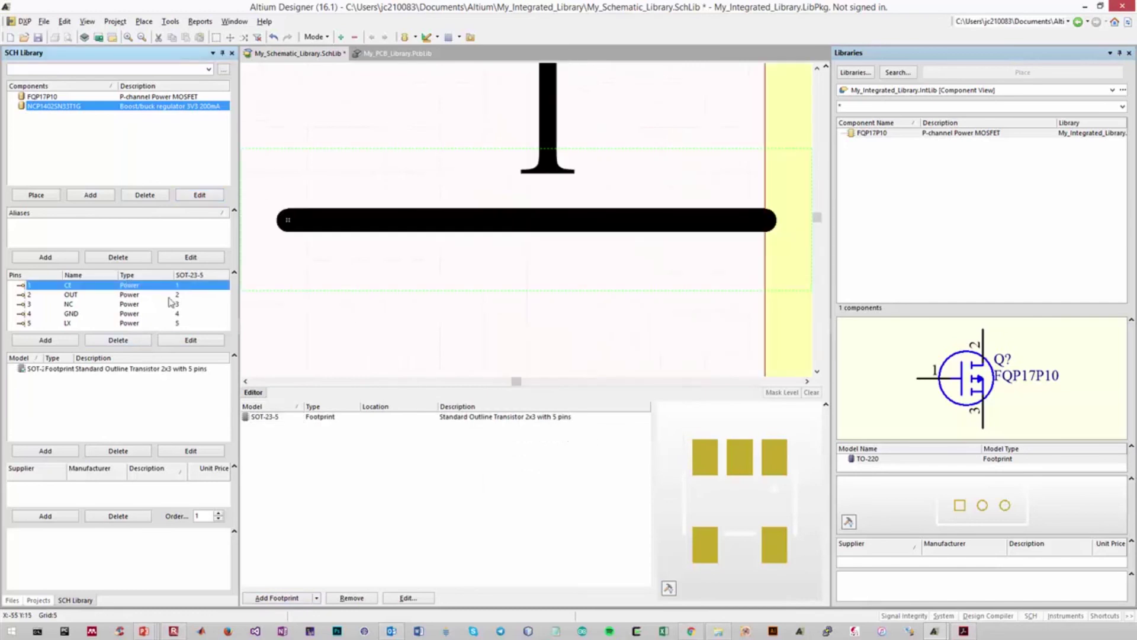
left_click(183, 295)
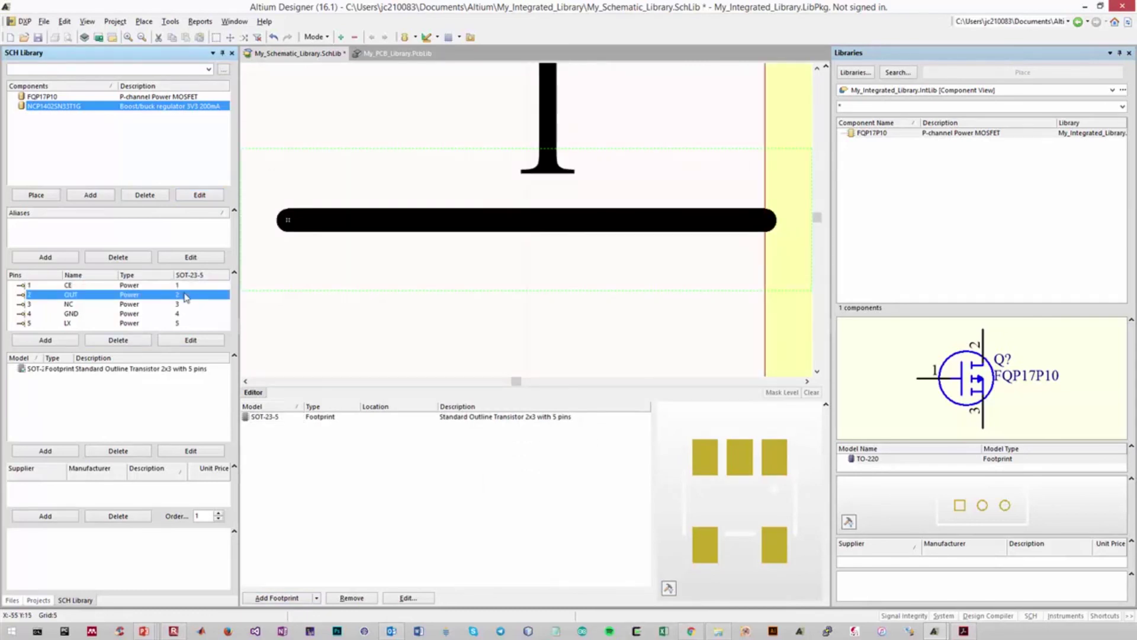
key("Down")
key("Down")
left_click(177, 324)
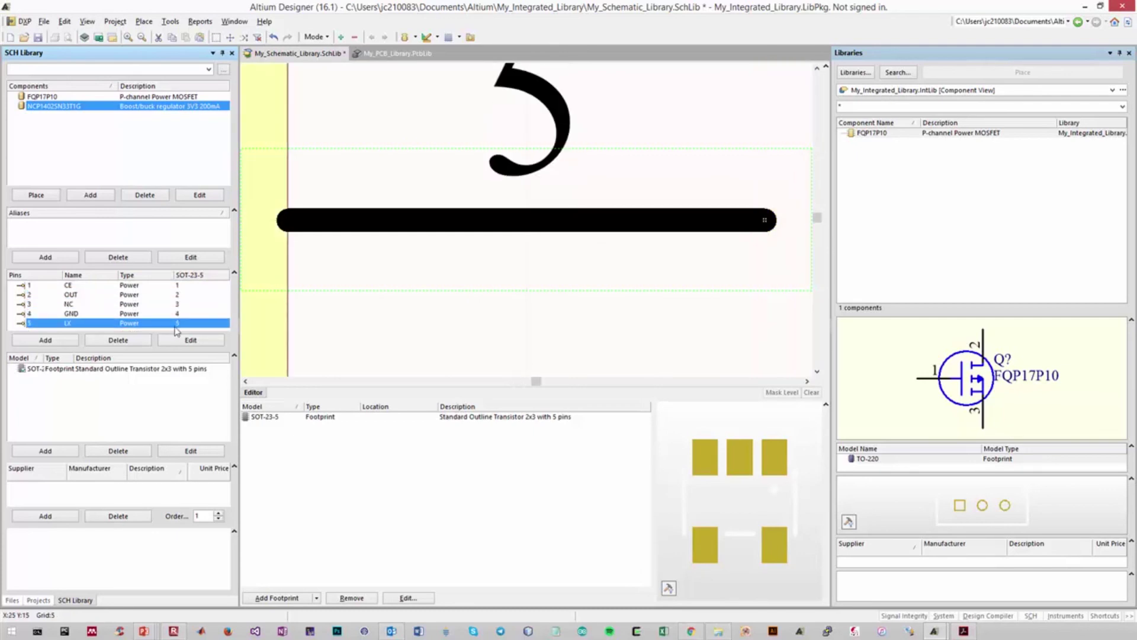
- Compare the FQP17P10 and NCP1402SN33T1G entries in the component list and save My_Schematic_Library.SchLib
left_click(38, 98)
left_click(52, 107)
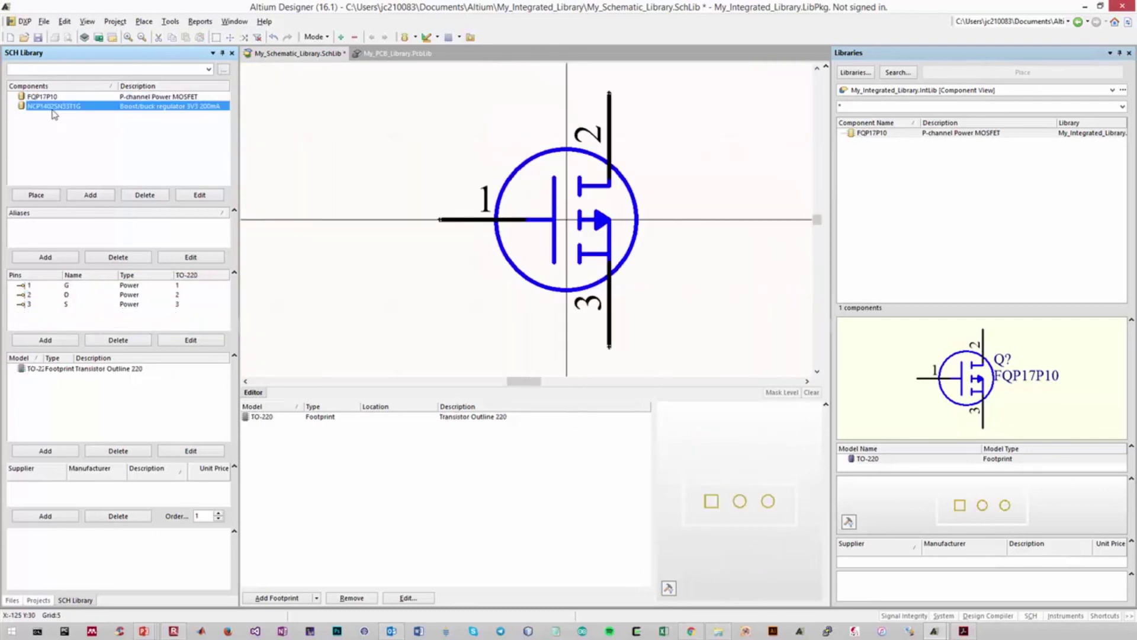
left_click(44, 21)
left_click(62, 128)
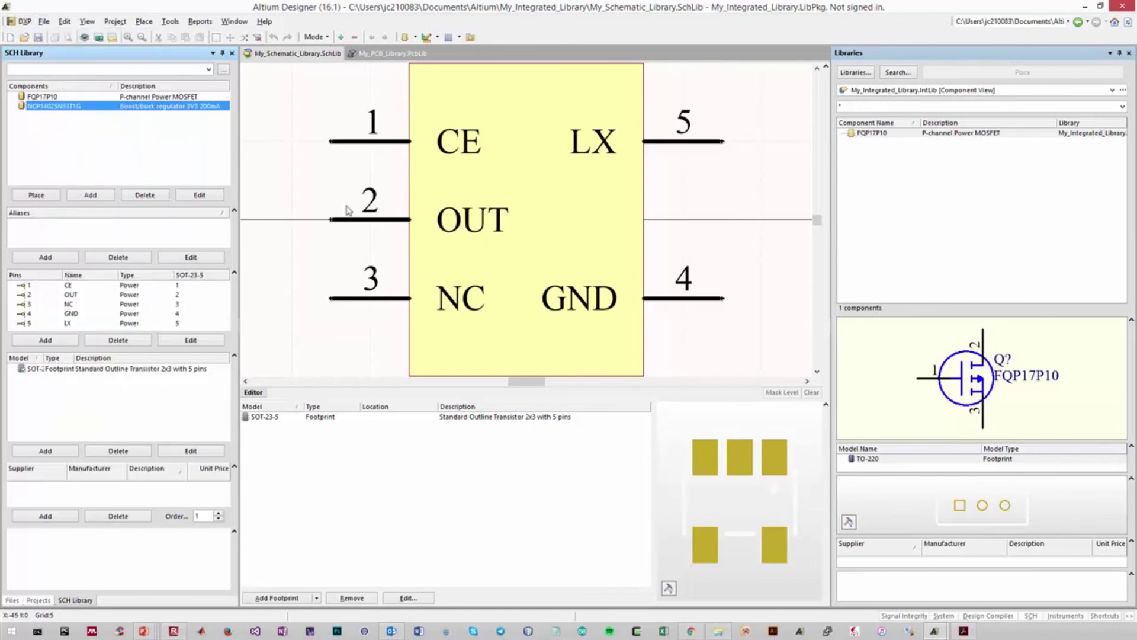
- Compile the integrated library My_Integrated_Library.LibPkg from the project
left_click(41, 600)
right_click(81, 135)
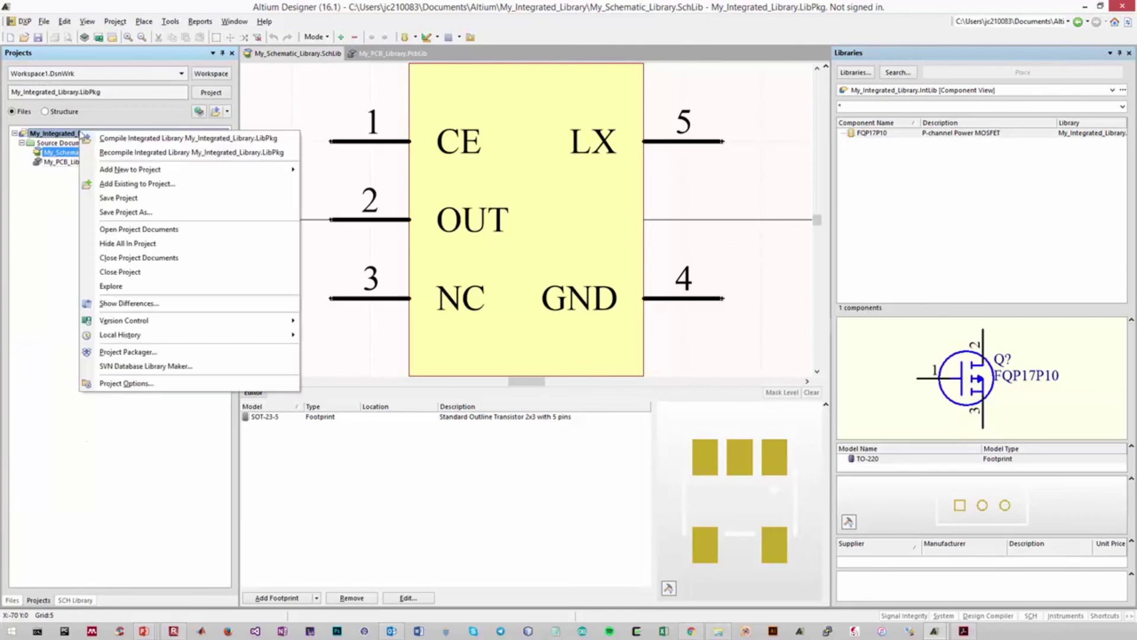
left_click(127, 138)
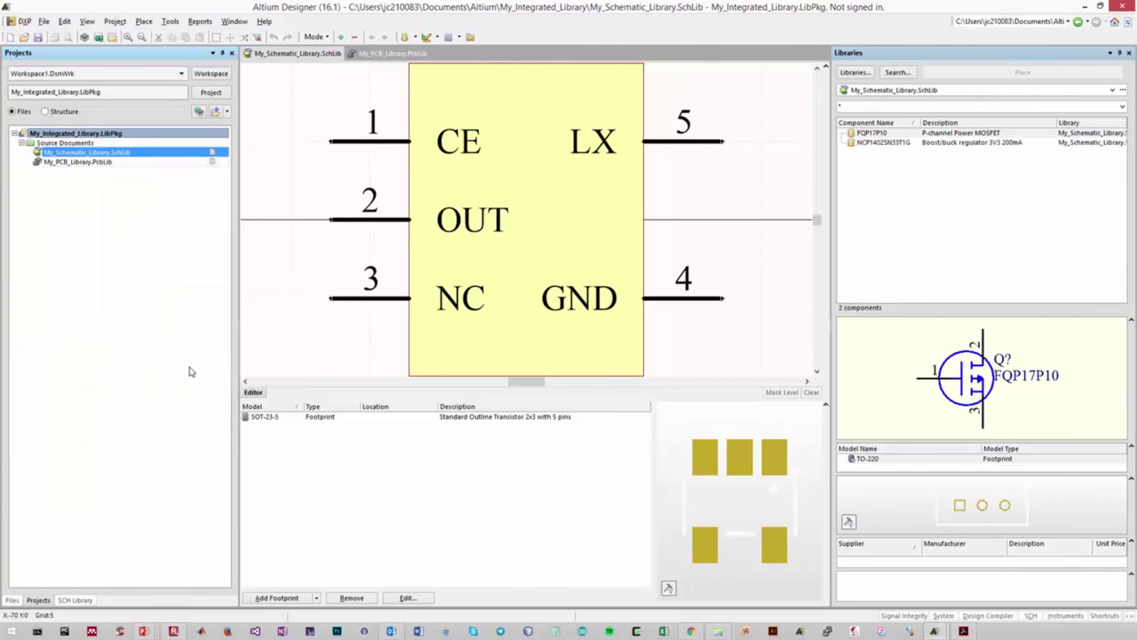
- Check the symbol and footprint previews of FQP17P10 and NCP1402SN33T1G among the available library components
left_click(892, 143)
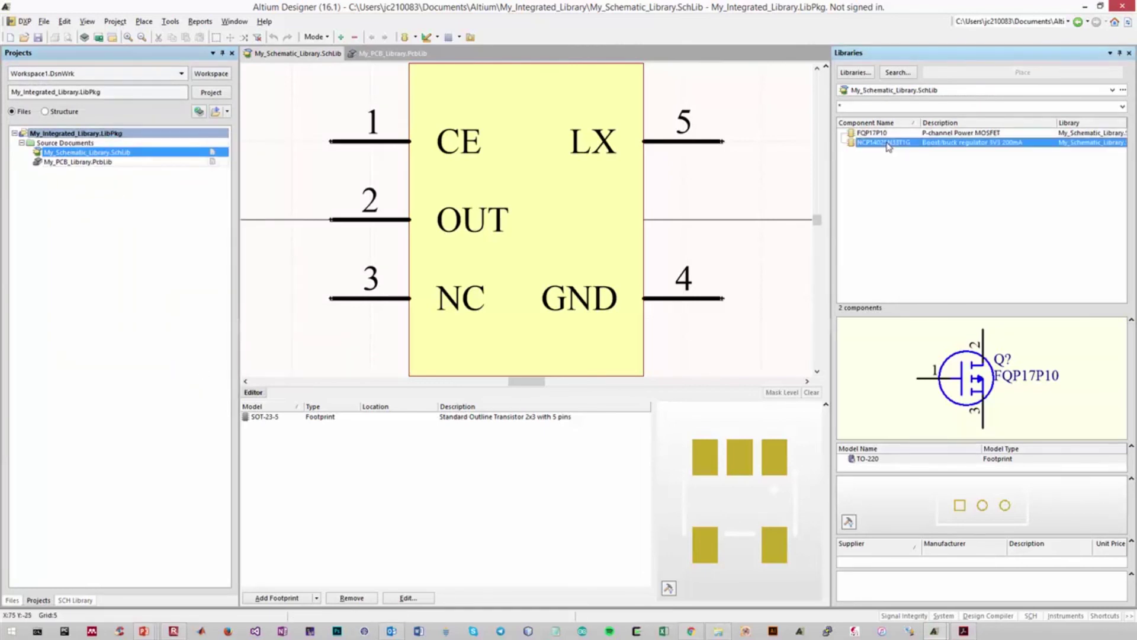
left_click(885, 134)
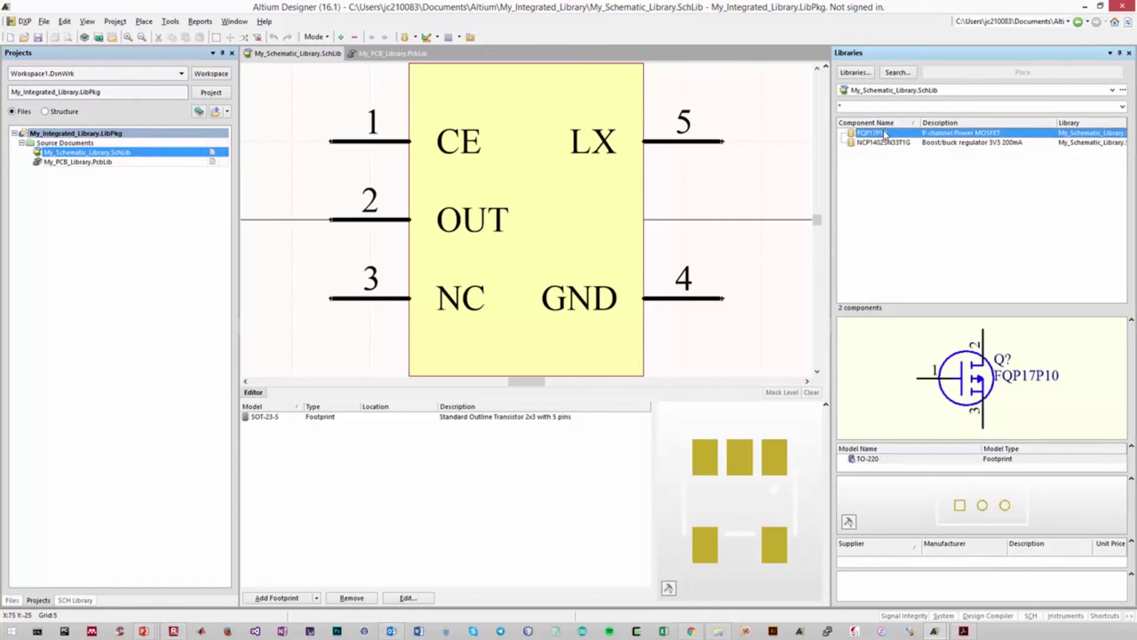
key("Down")
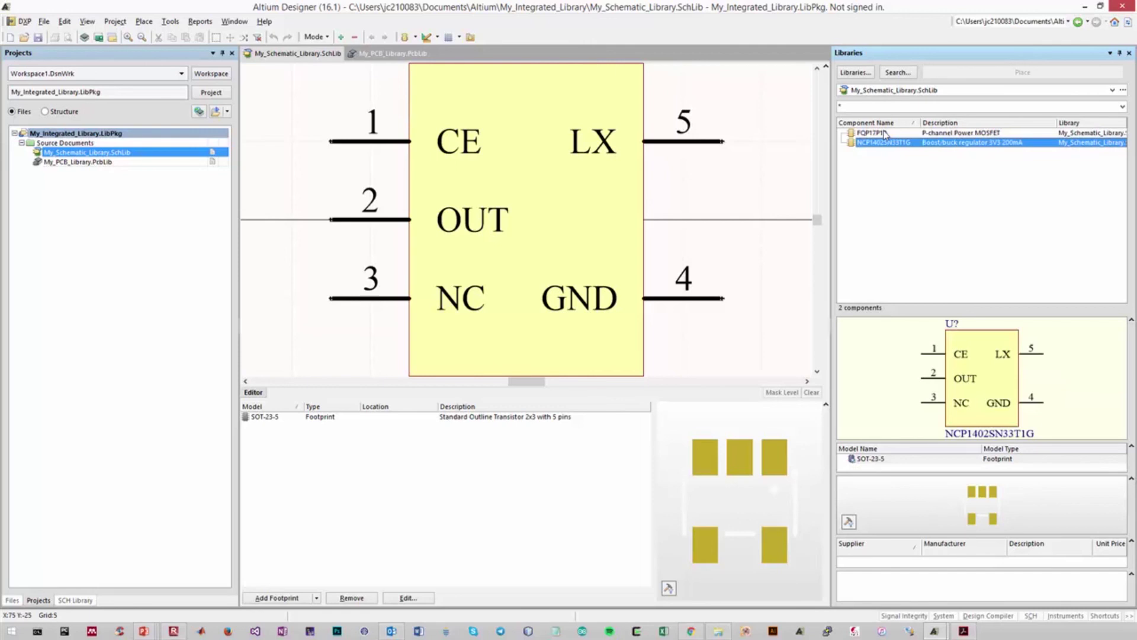